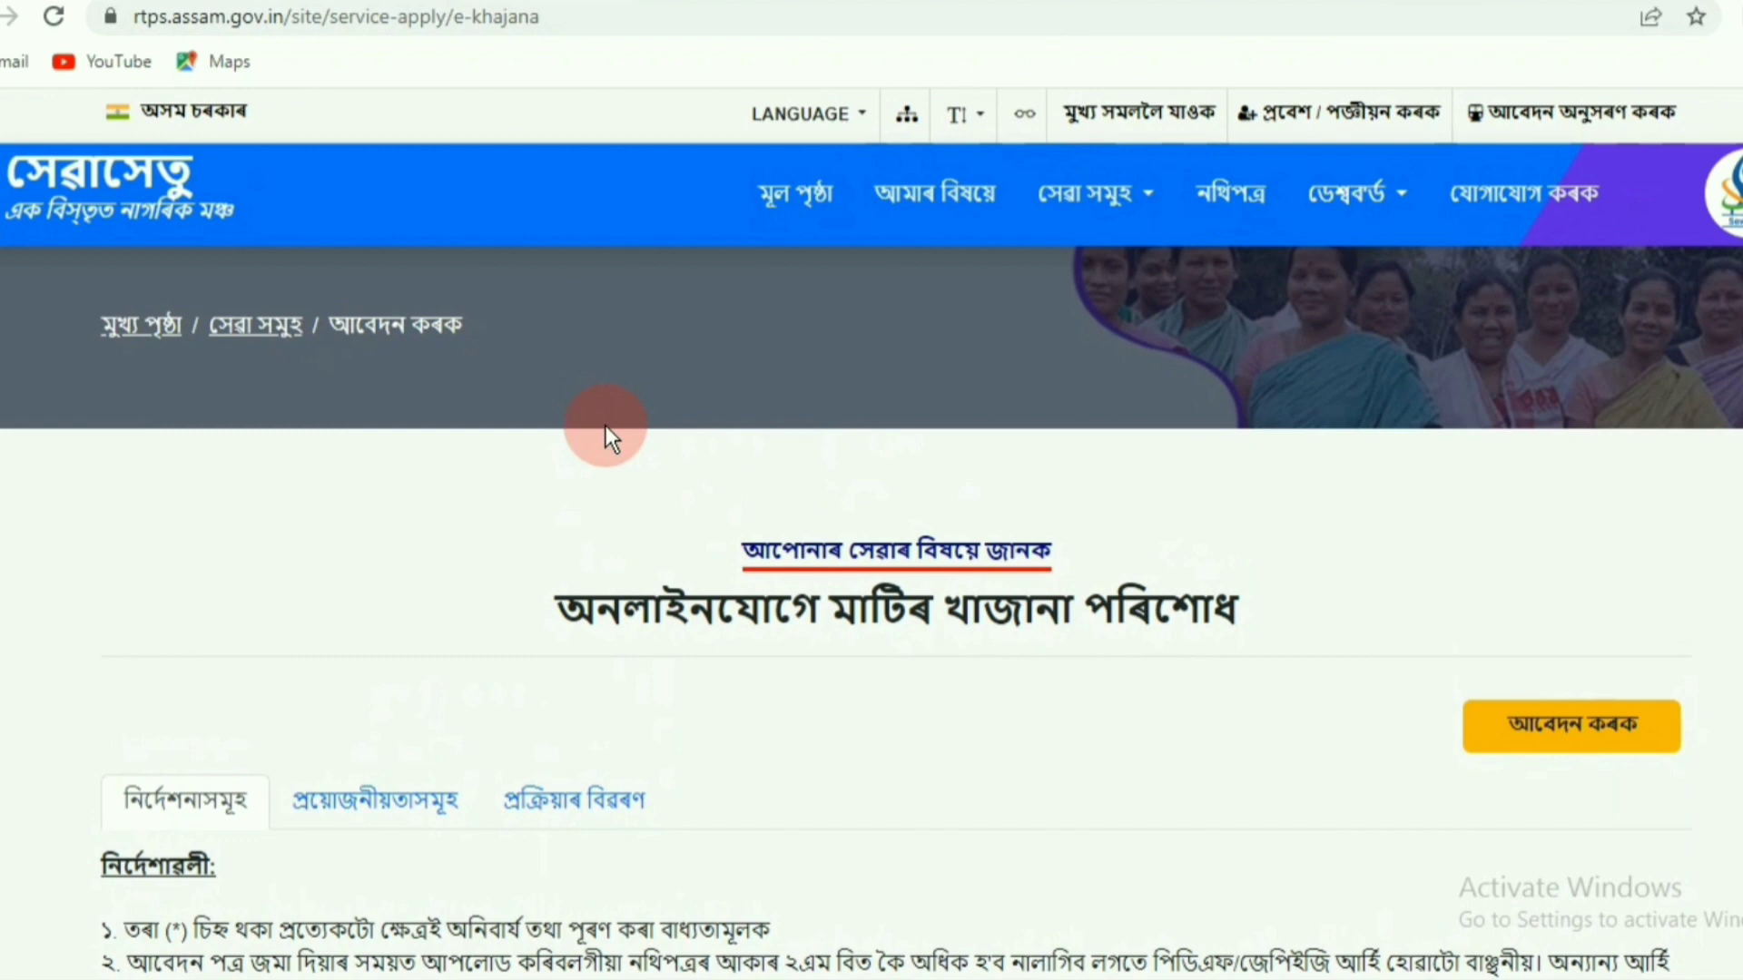
Review the requirements for the online land revenue payment service and start the application
scroll(606, 427, down, 3)
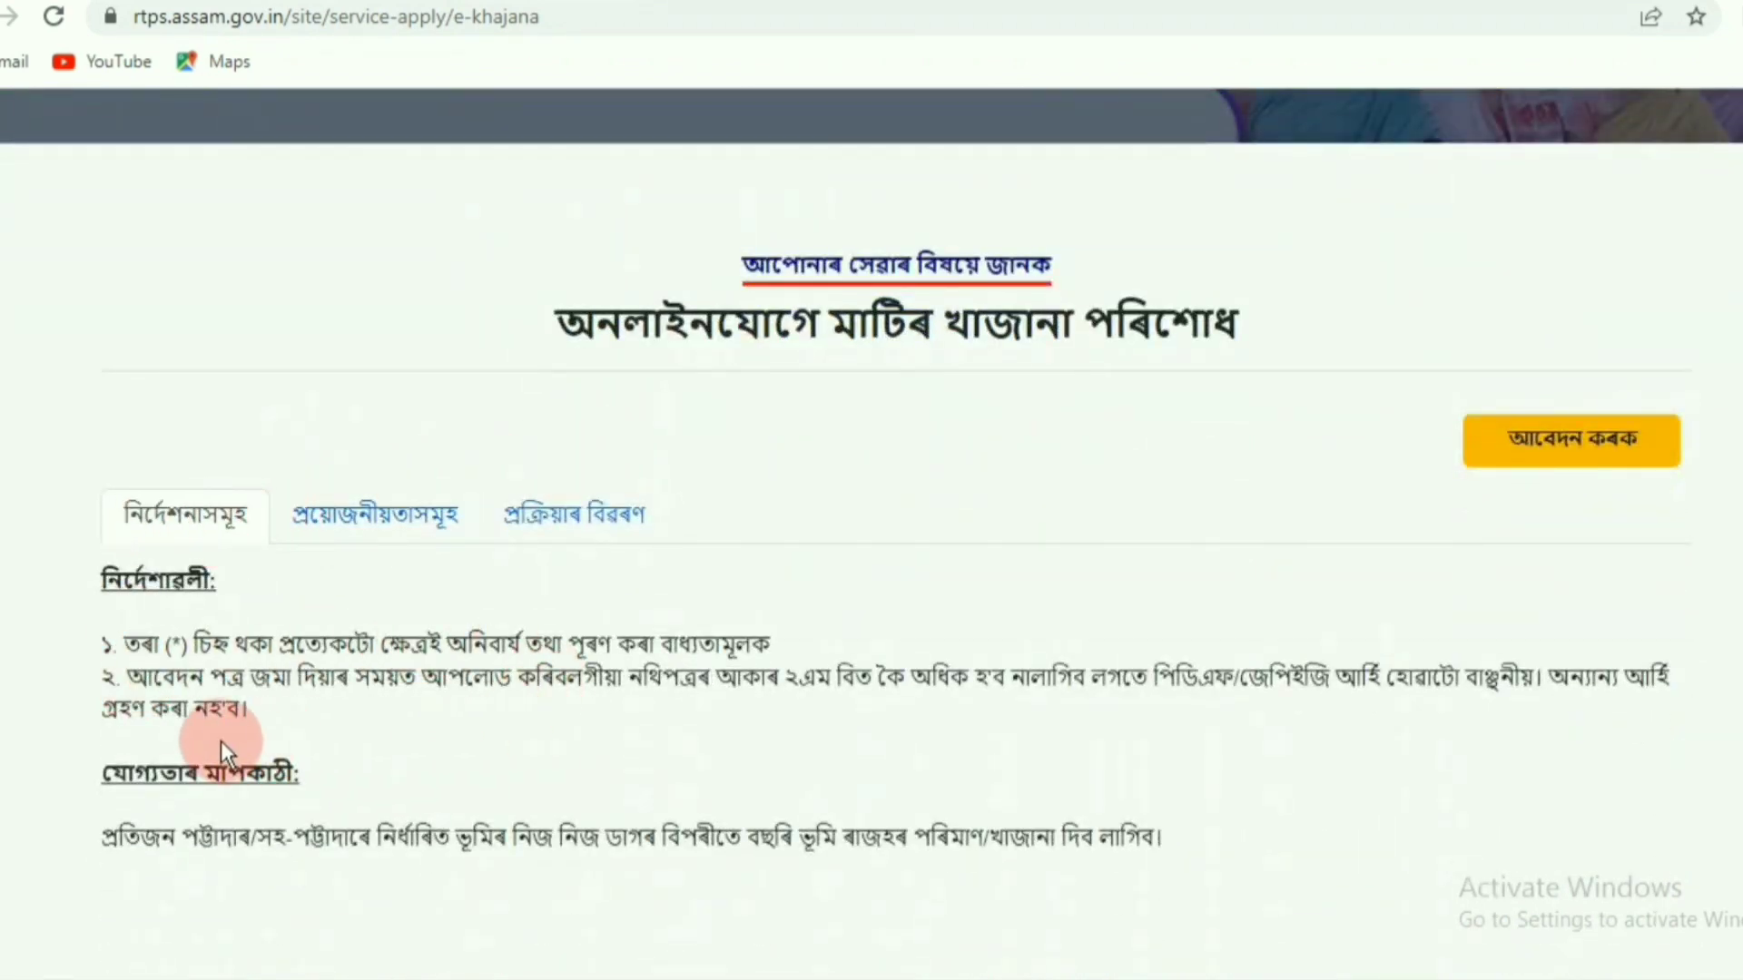
click(402, 524)
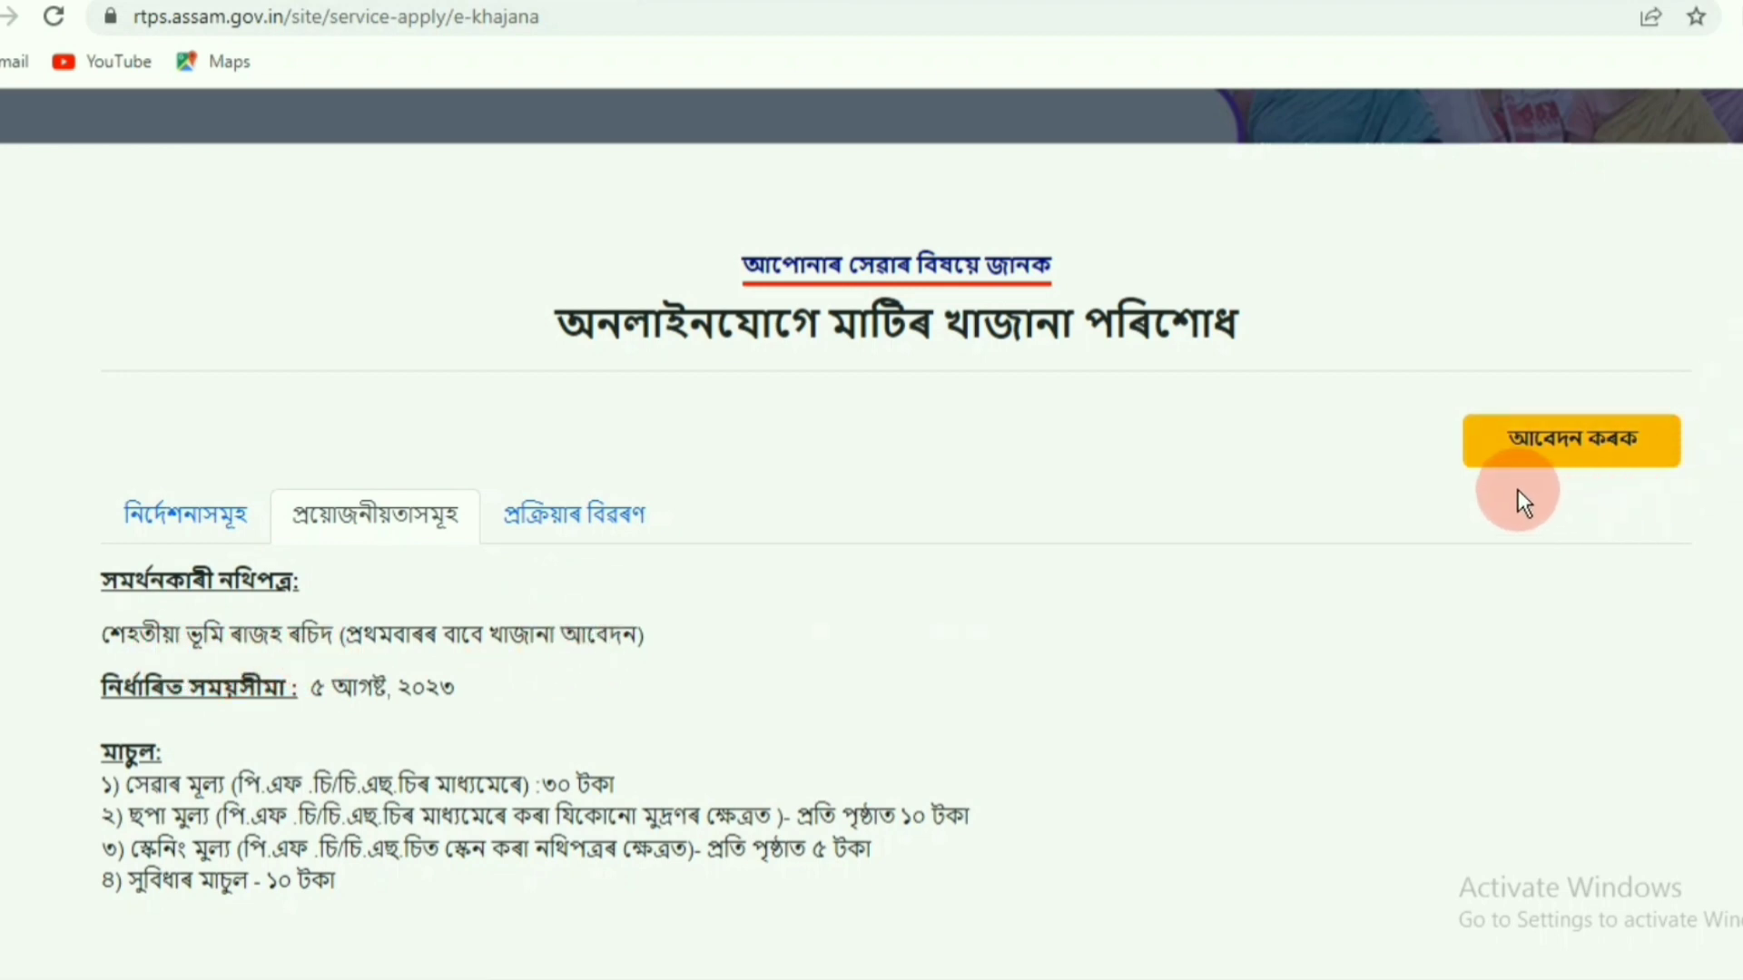
click(1583, 461)
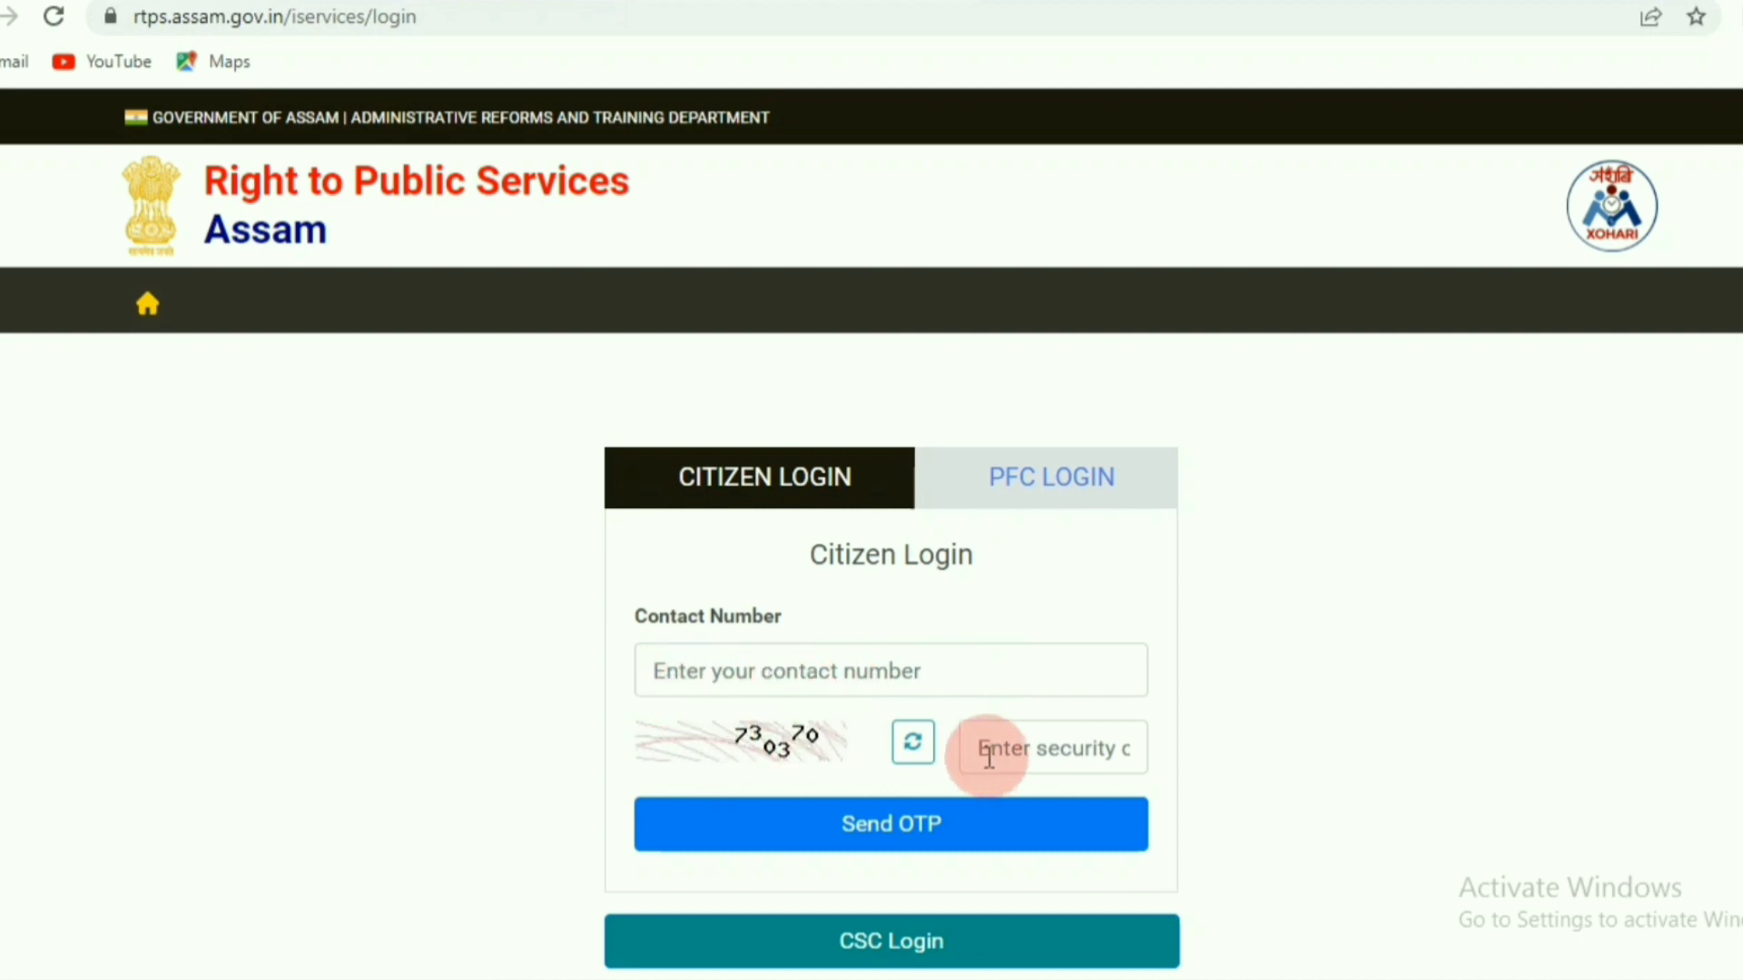
Log in as a citizen with the contact number, security code and OTP, and skip linking the DigiLocker account
click(949, 853)
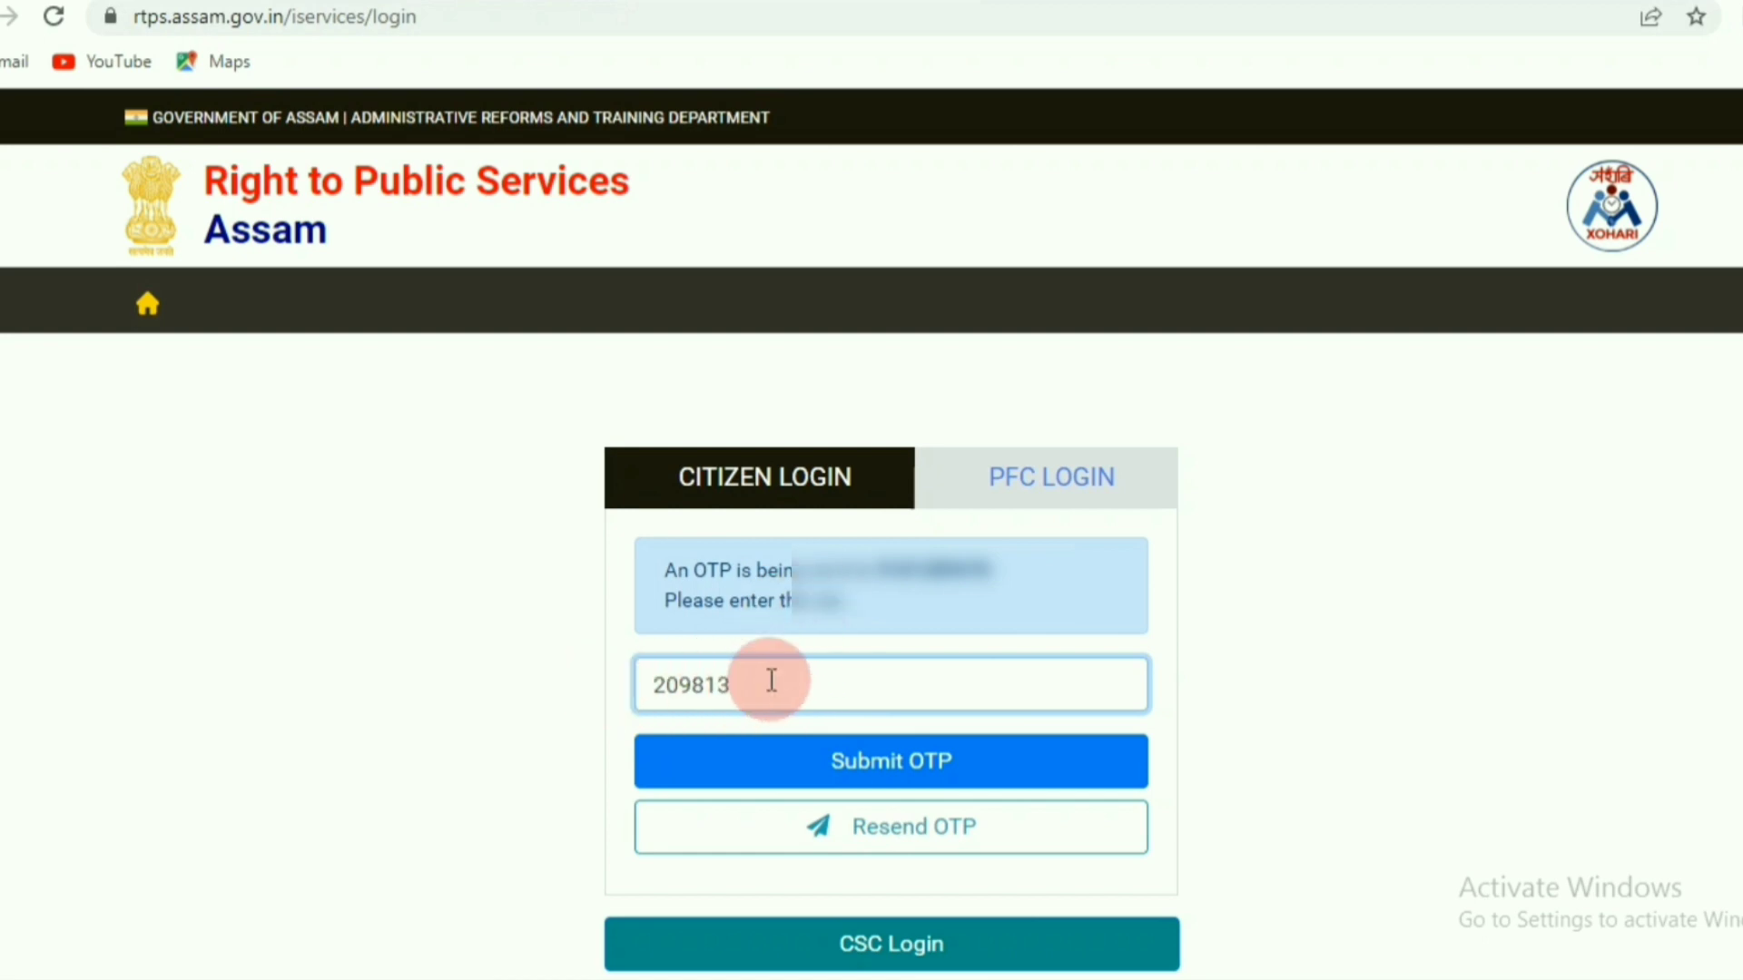
click(923, 783)
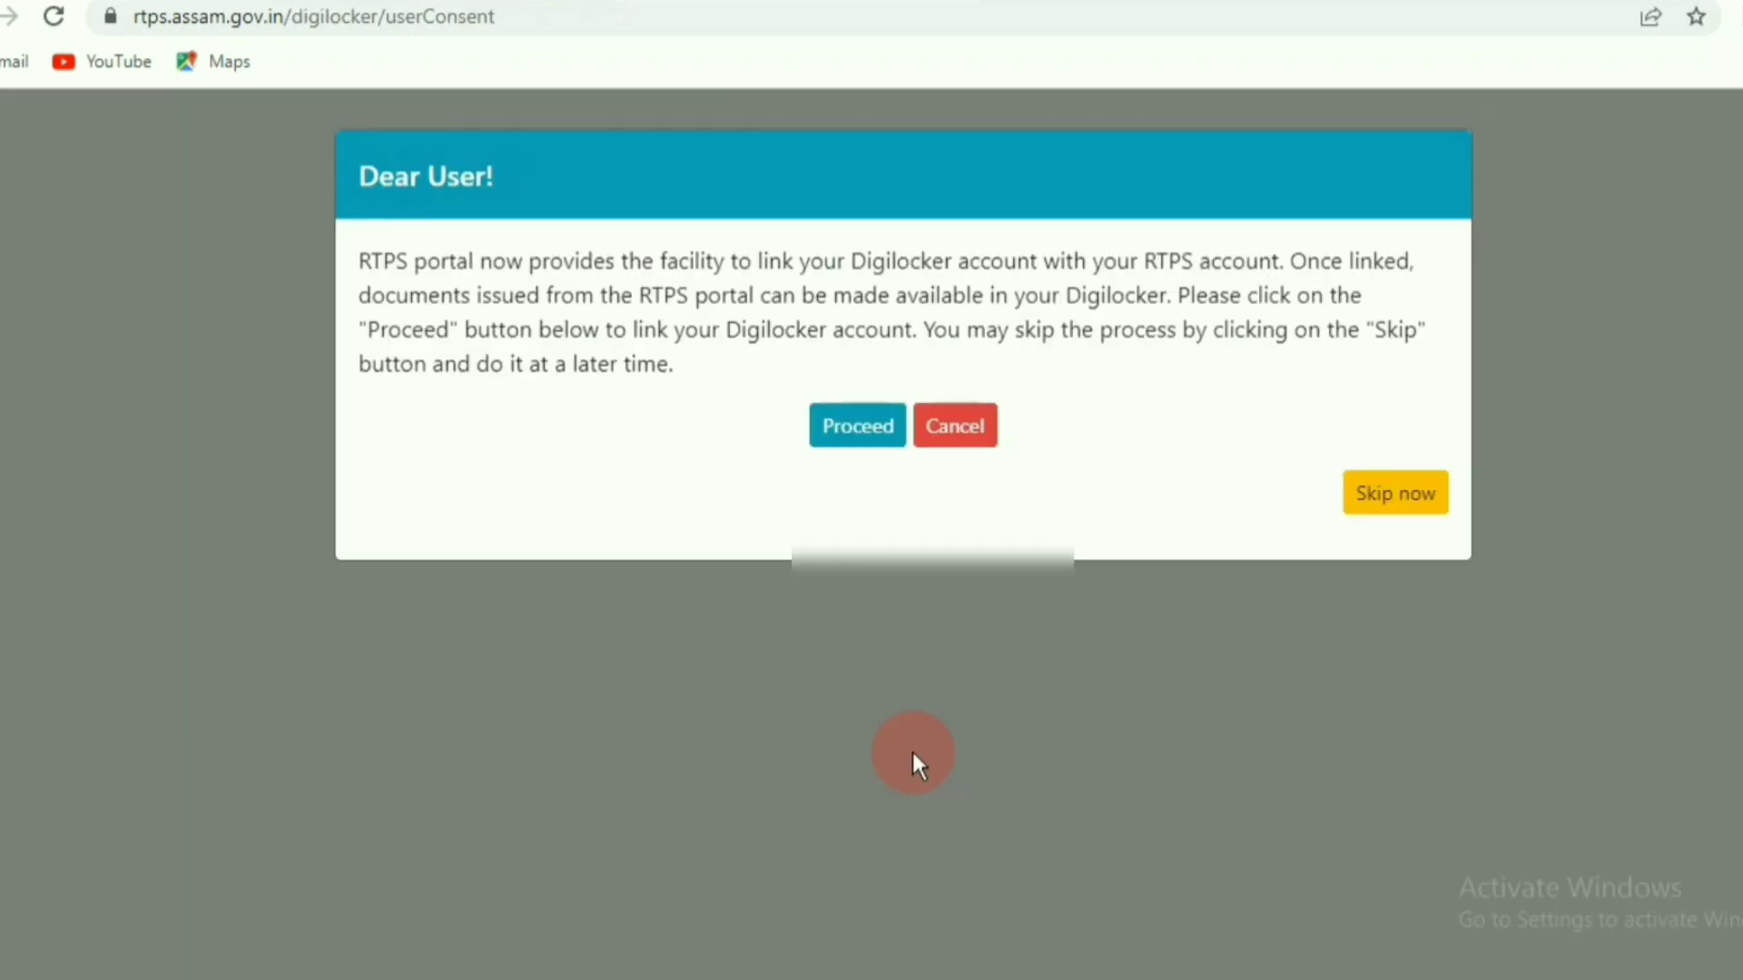
click(1433, 509)
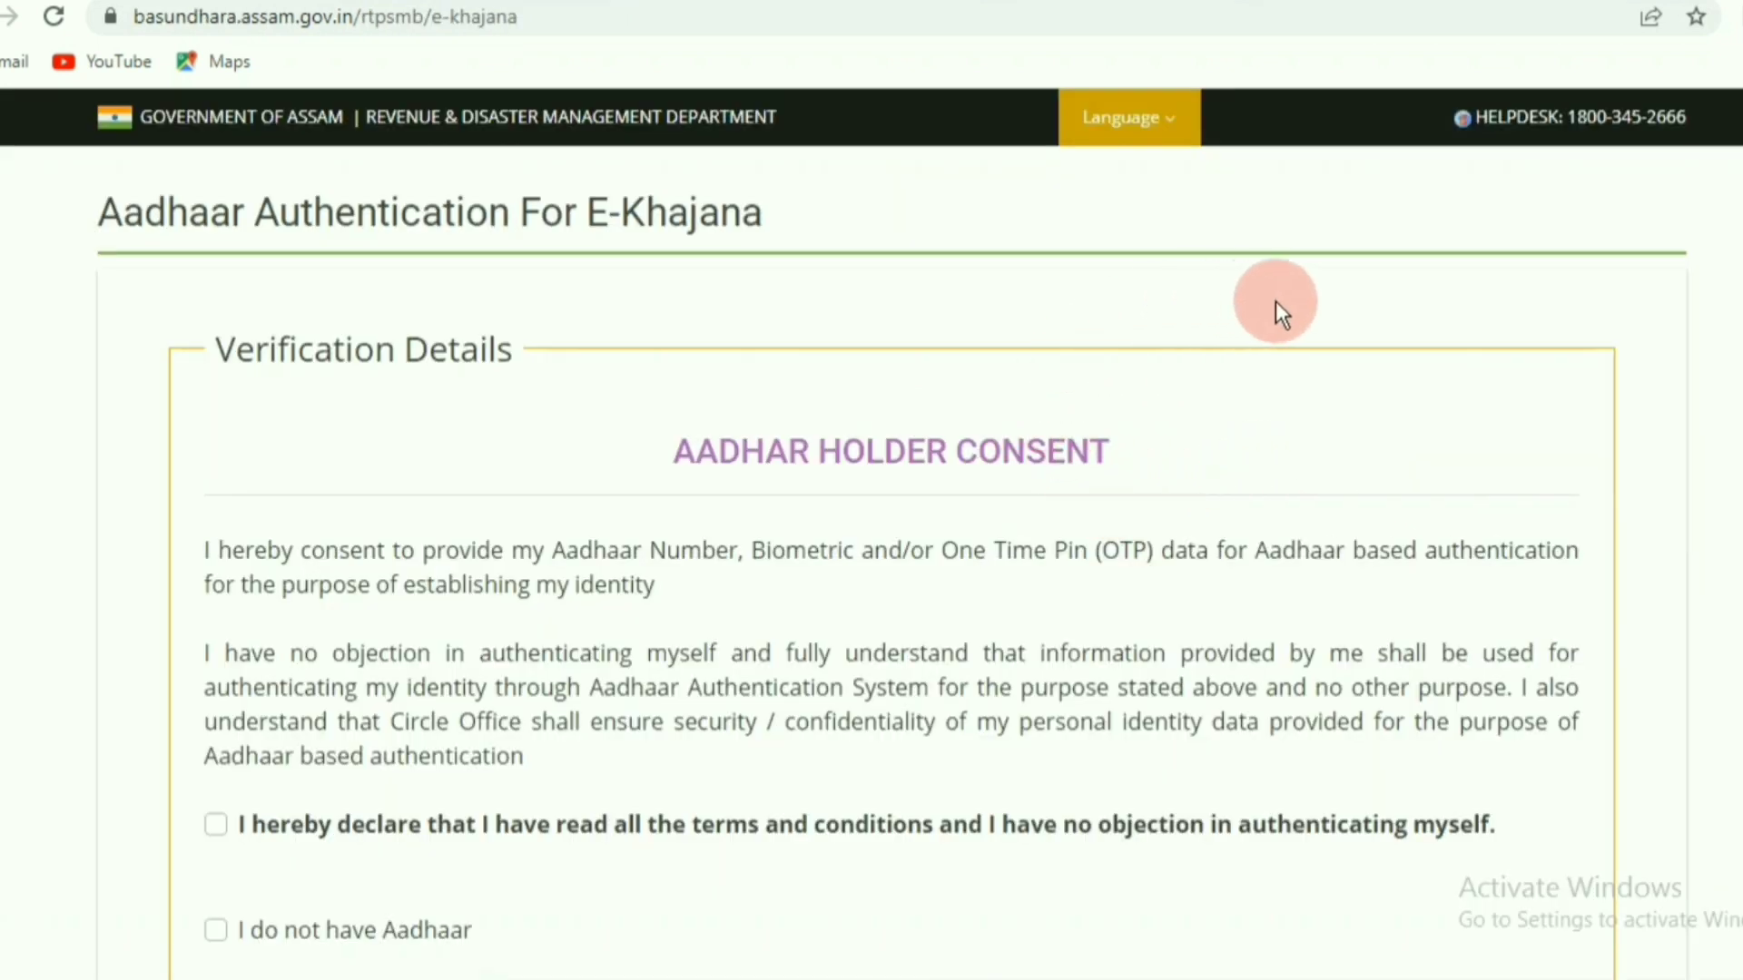
Accept the Aadhaar holder consent declaration, and choose verification for an applicant who does not have Aadhaar
scroll(1031, 629, down, 1)
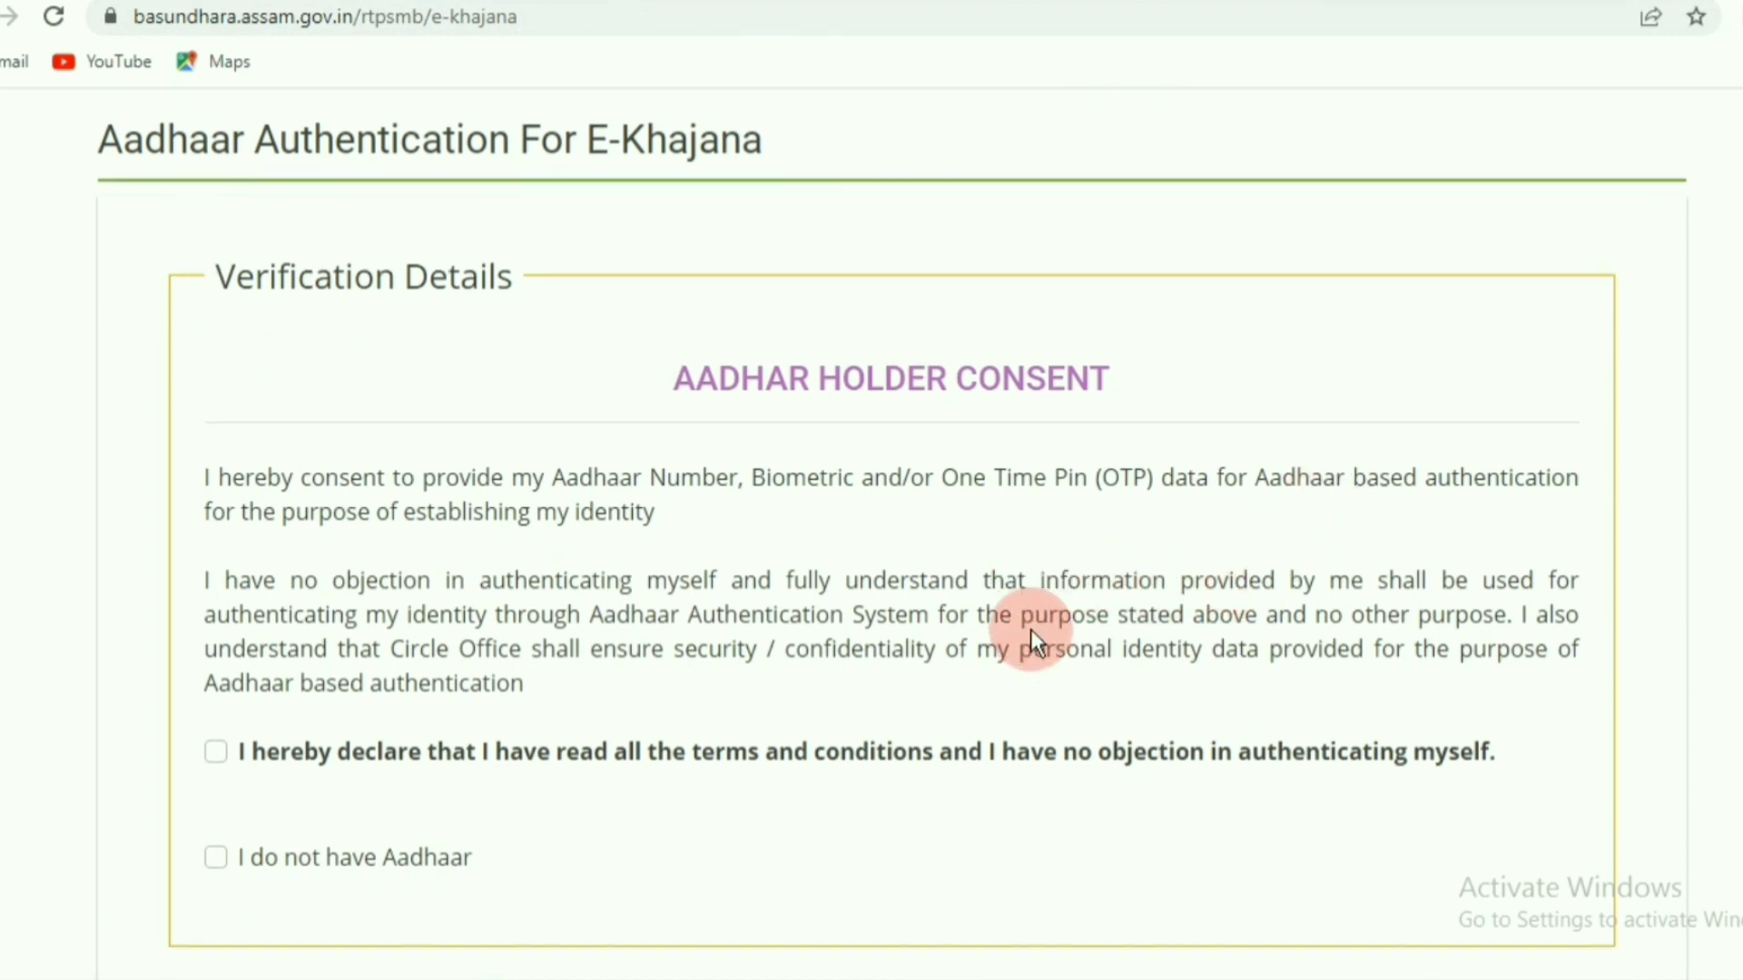
scroll(1031, 629, down, 2)
click(214, 594)
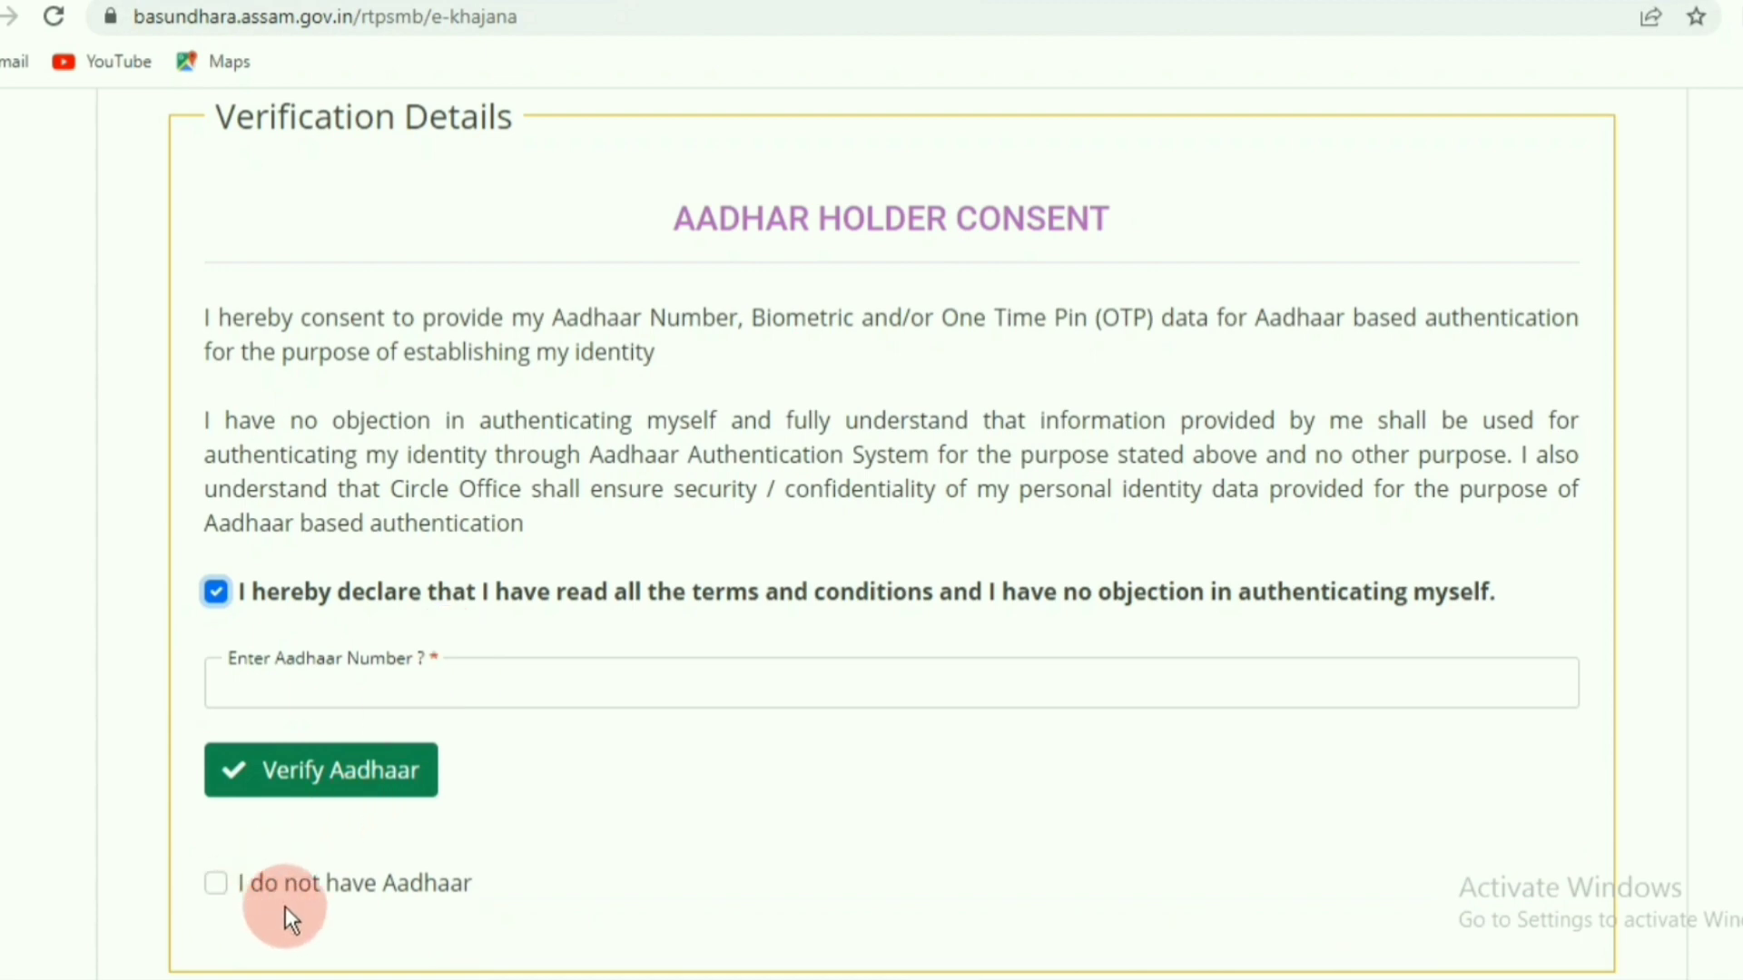
click(215, 882)
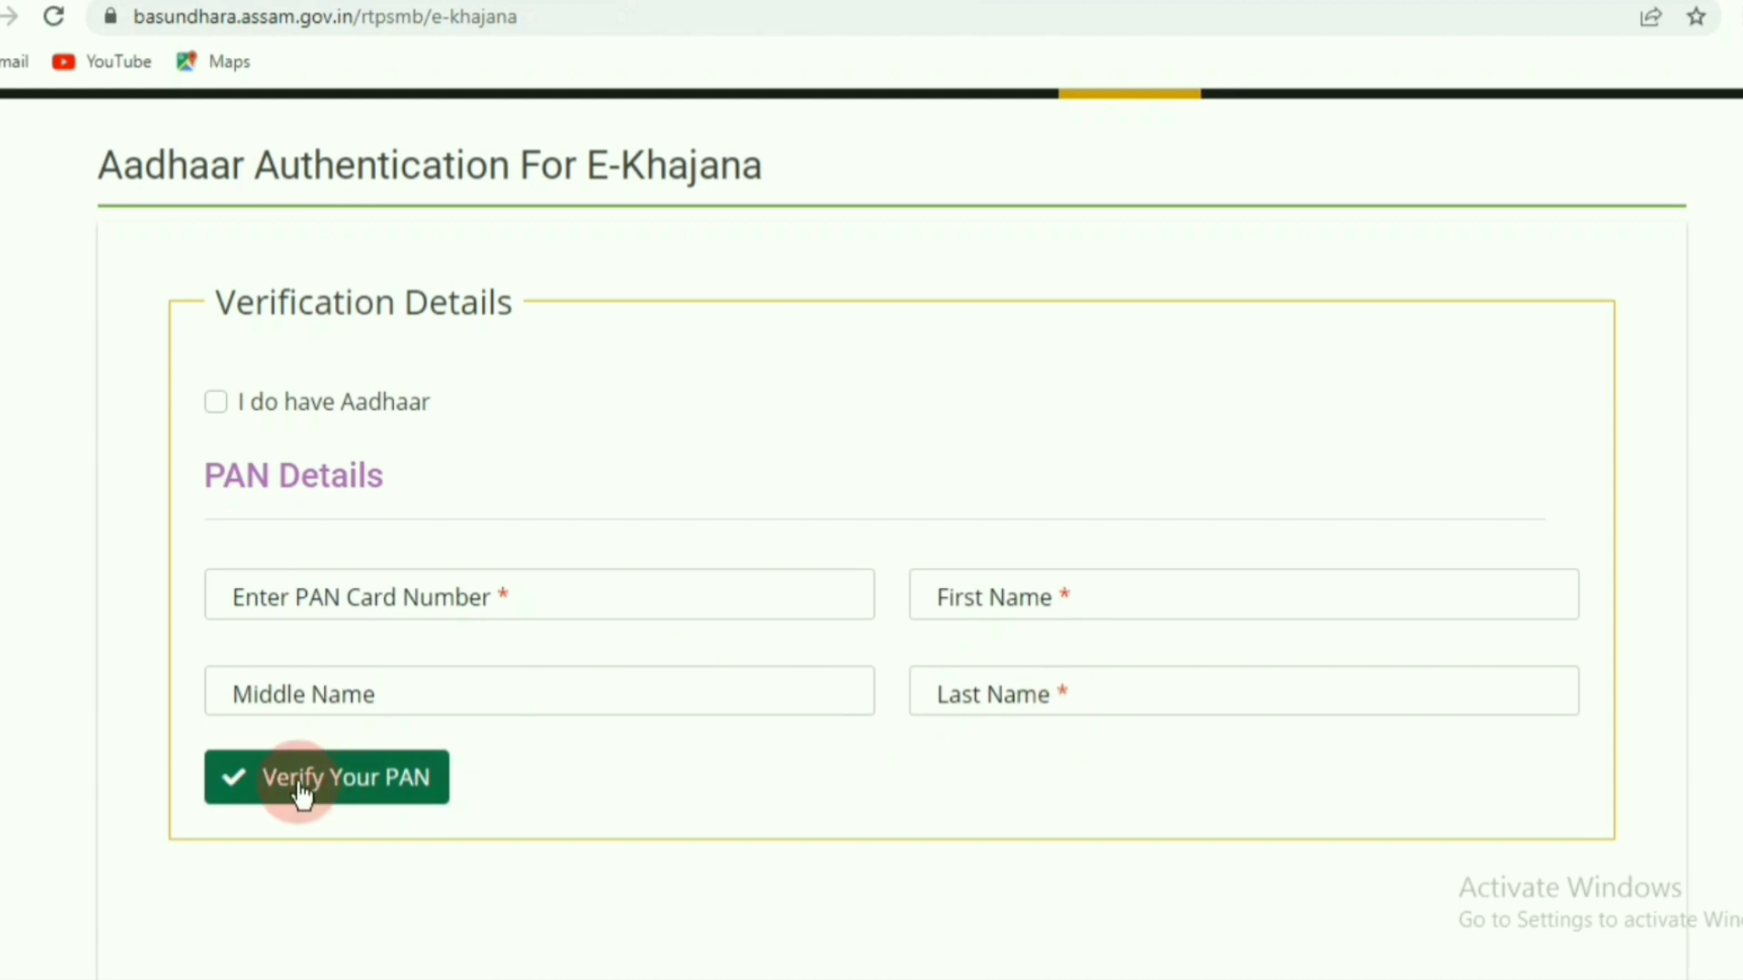
Verify the applicant's PAN card number with the first and last name, and continue to the E-Khajana form
click(417, 789)
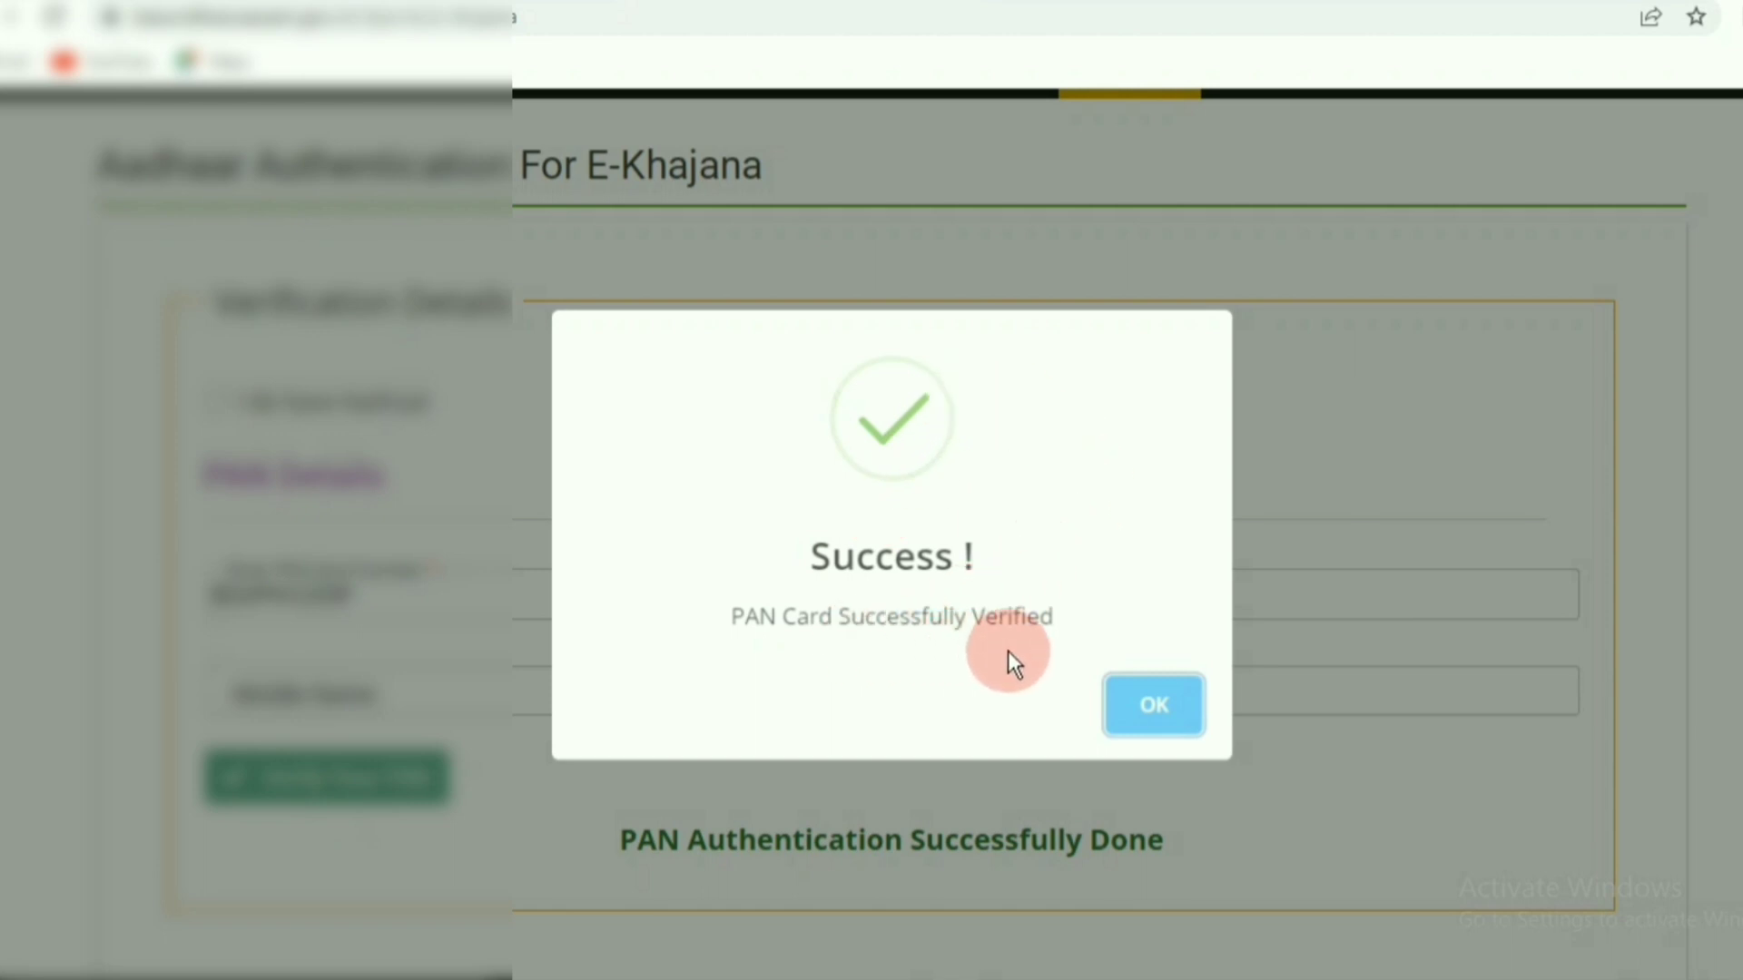
click(1175, 723)
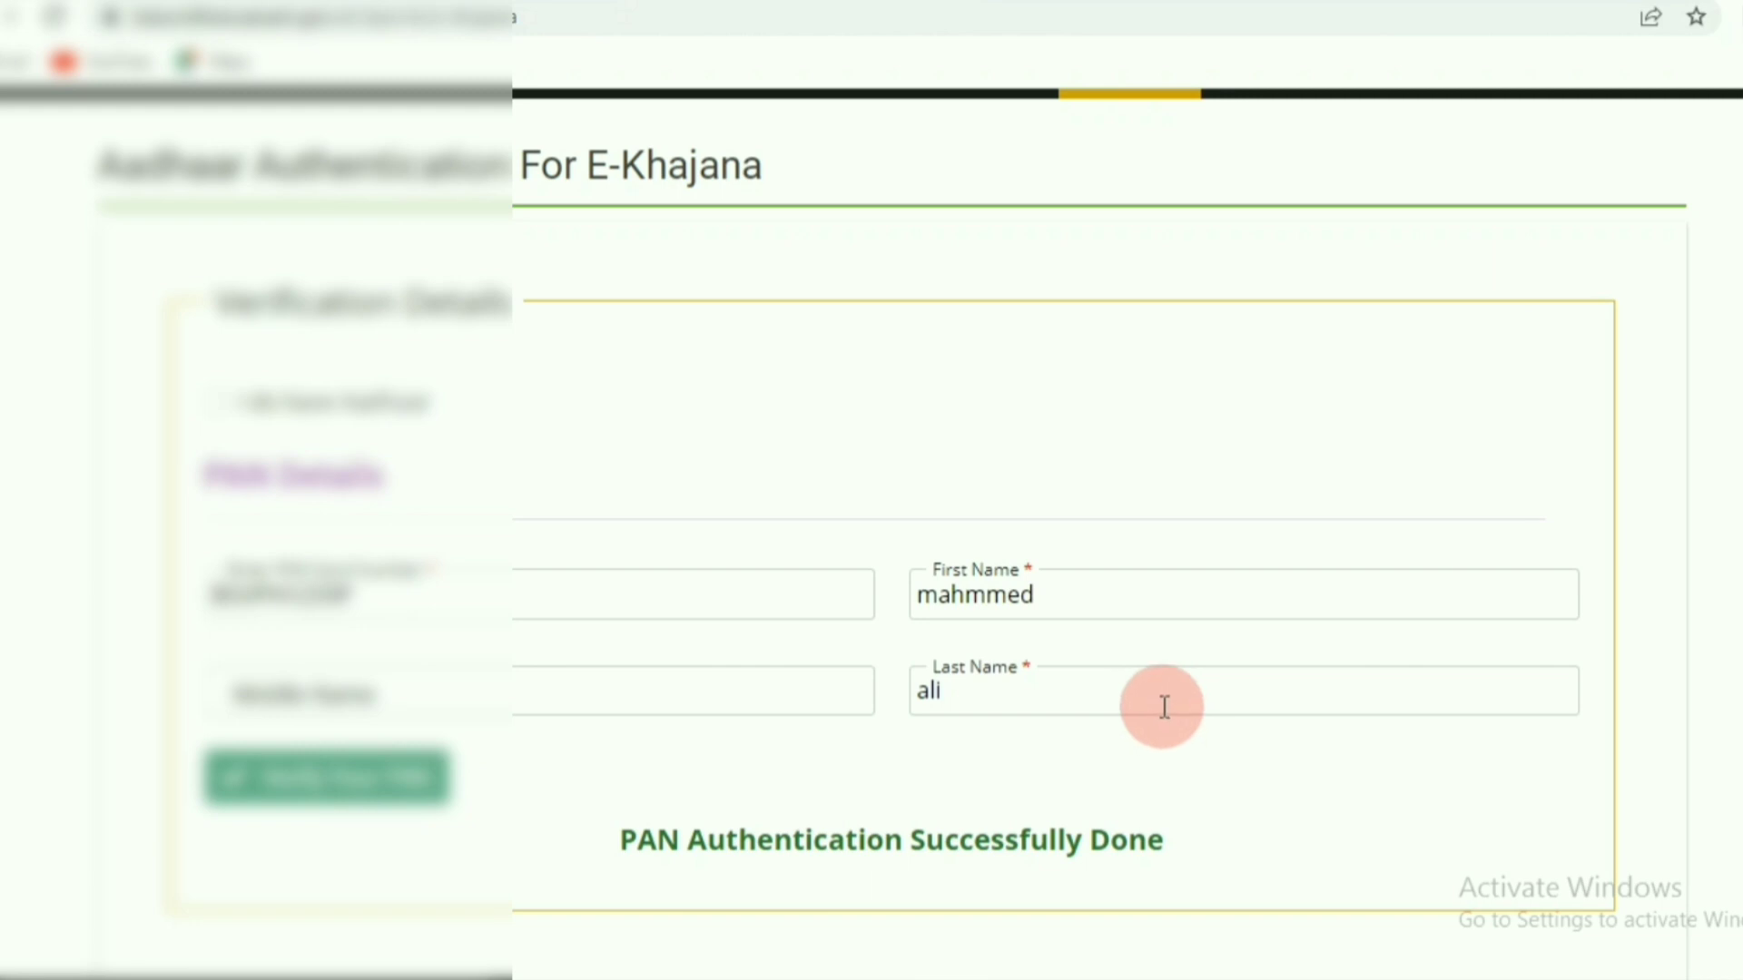
scroll(1163, 707, down, 2)
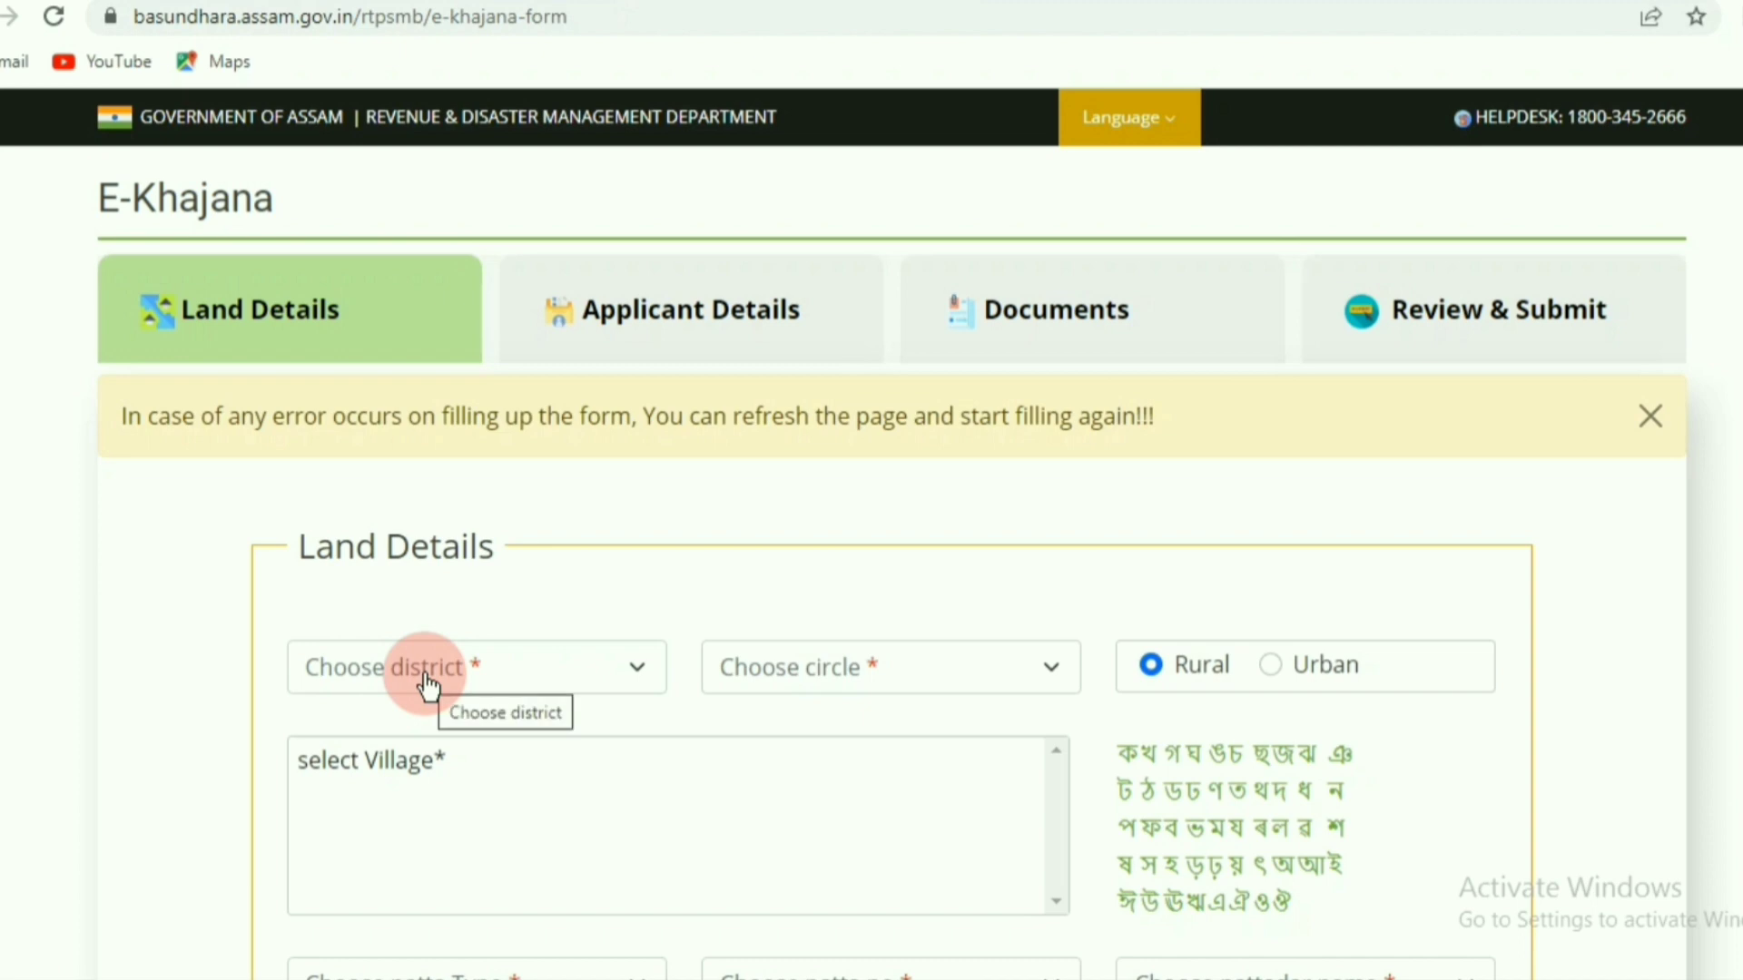
Set the land's district to Morigaon and its circle to LAHARIGHAT
click(447, 694)
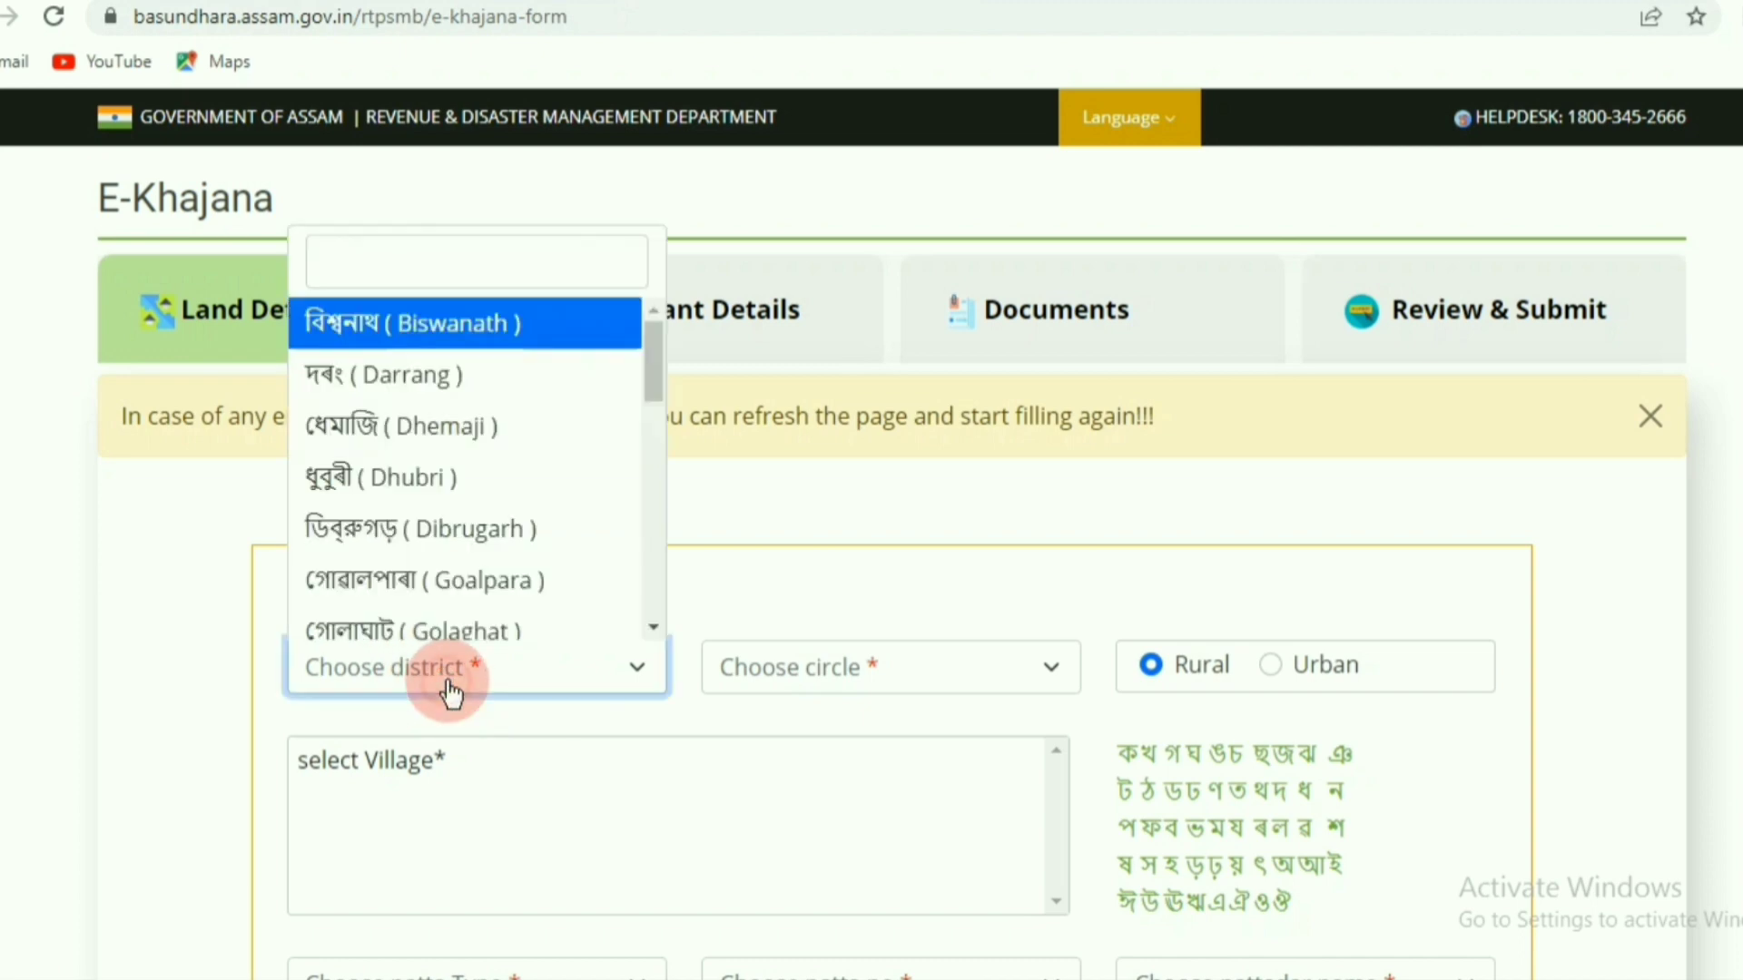
scroll(484, 556, down, 2)
scroll(487, 556, down, 5)
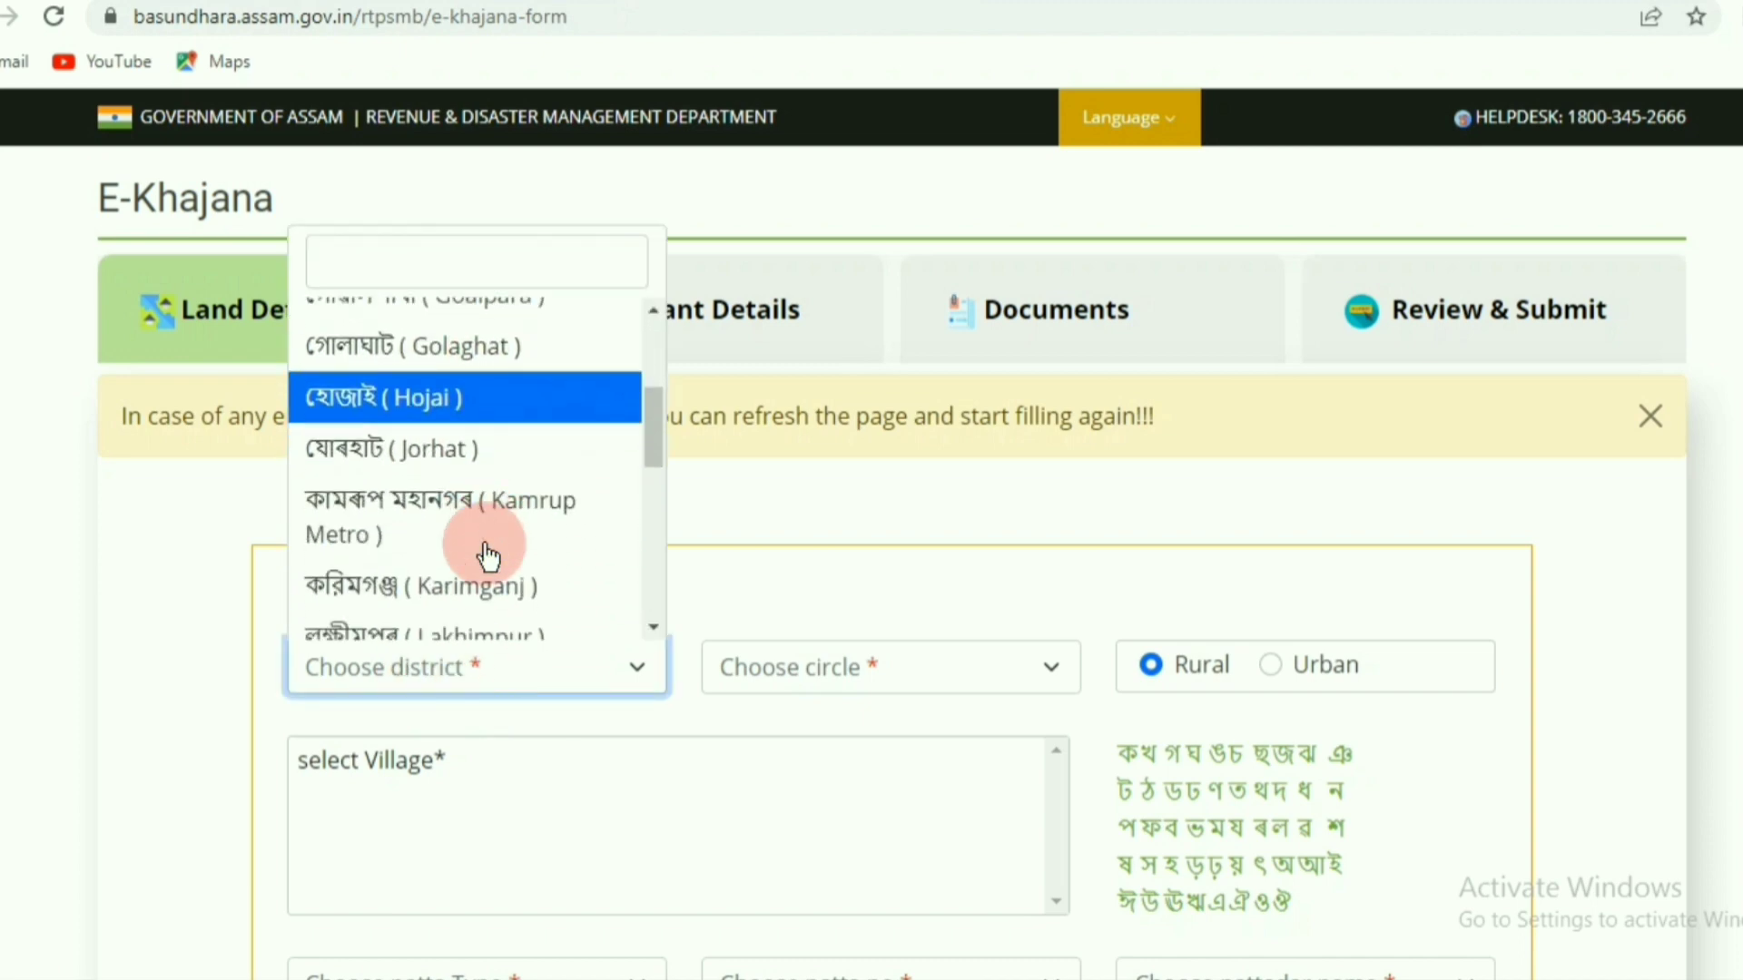
click(487, 584)
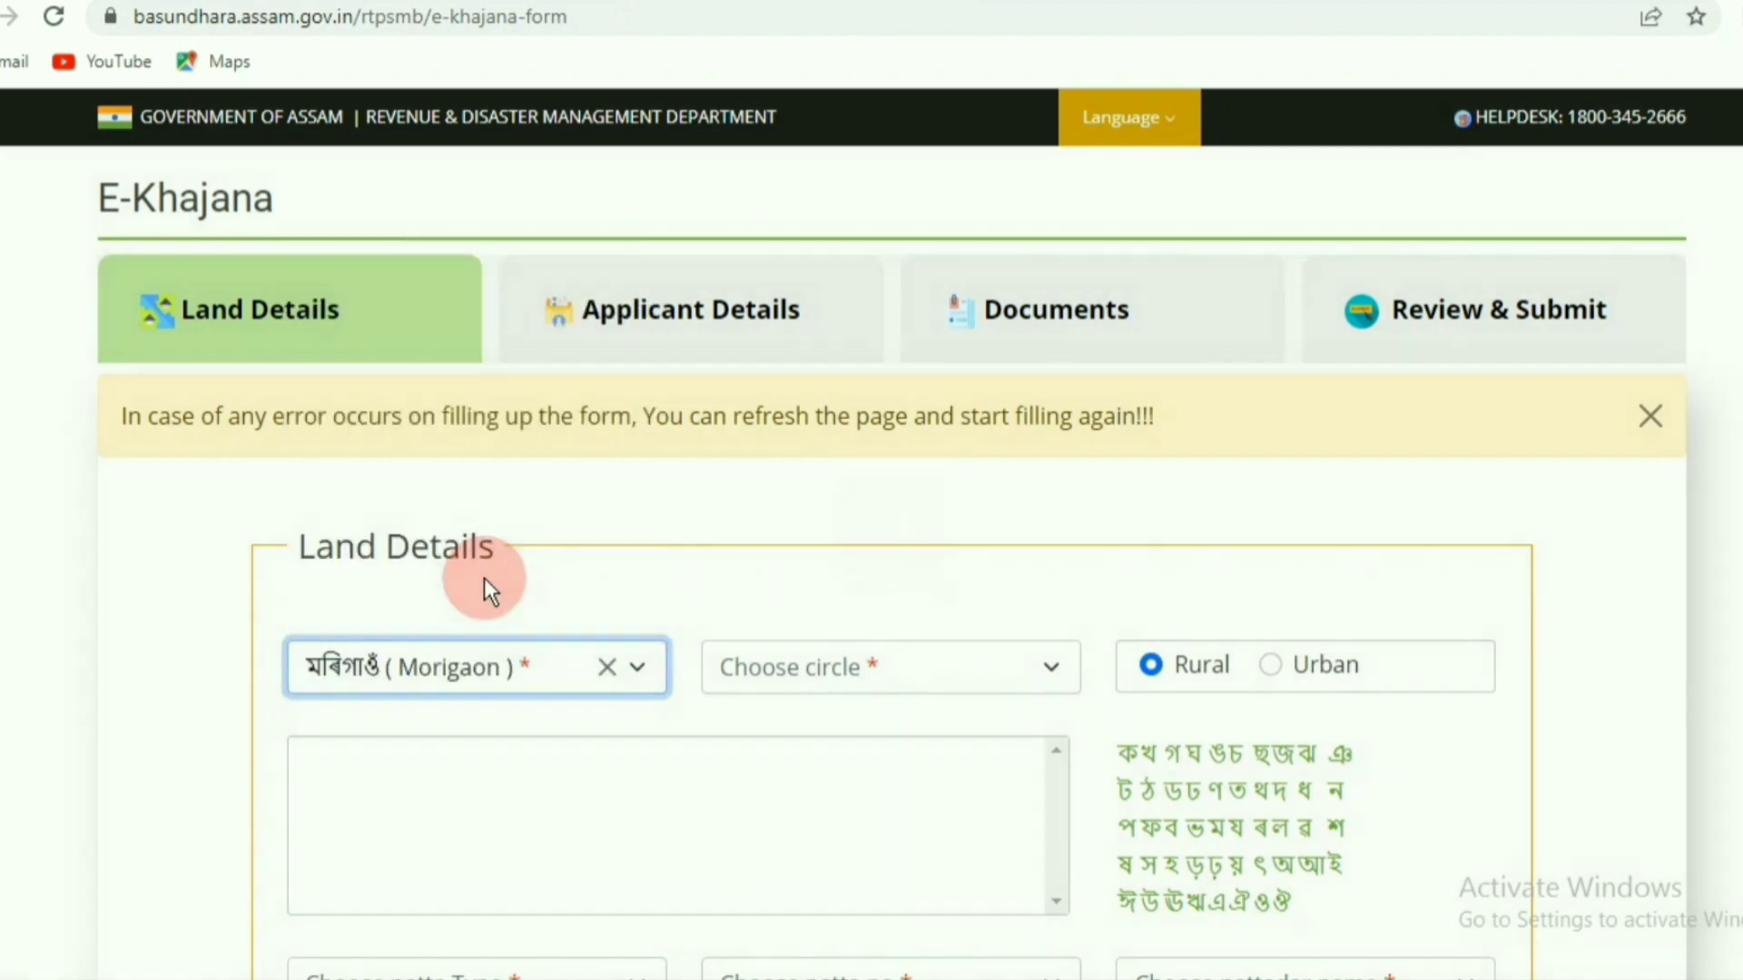
click(840, 676)
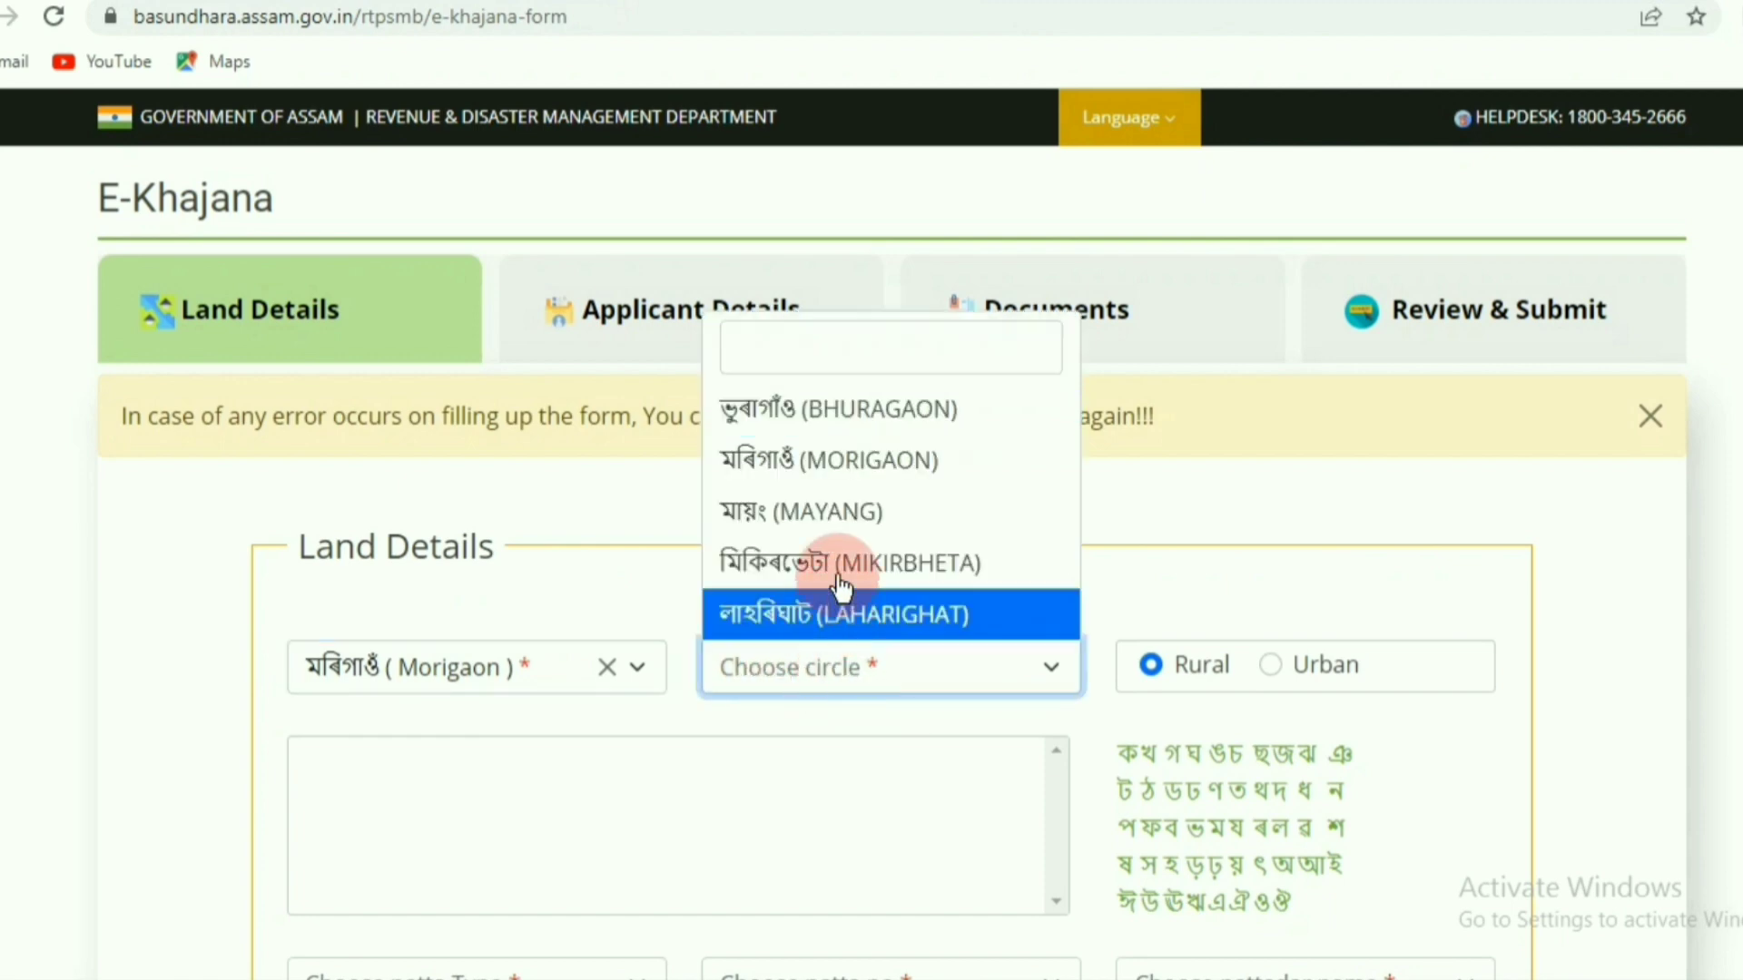
click(835, 615)
Select the village সৰুচলা and set the patta type to KHARAJ MIYADI
scroll(716, 701, down, 2)
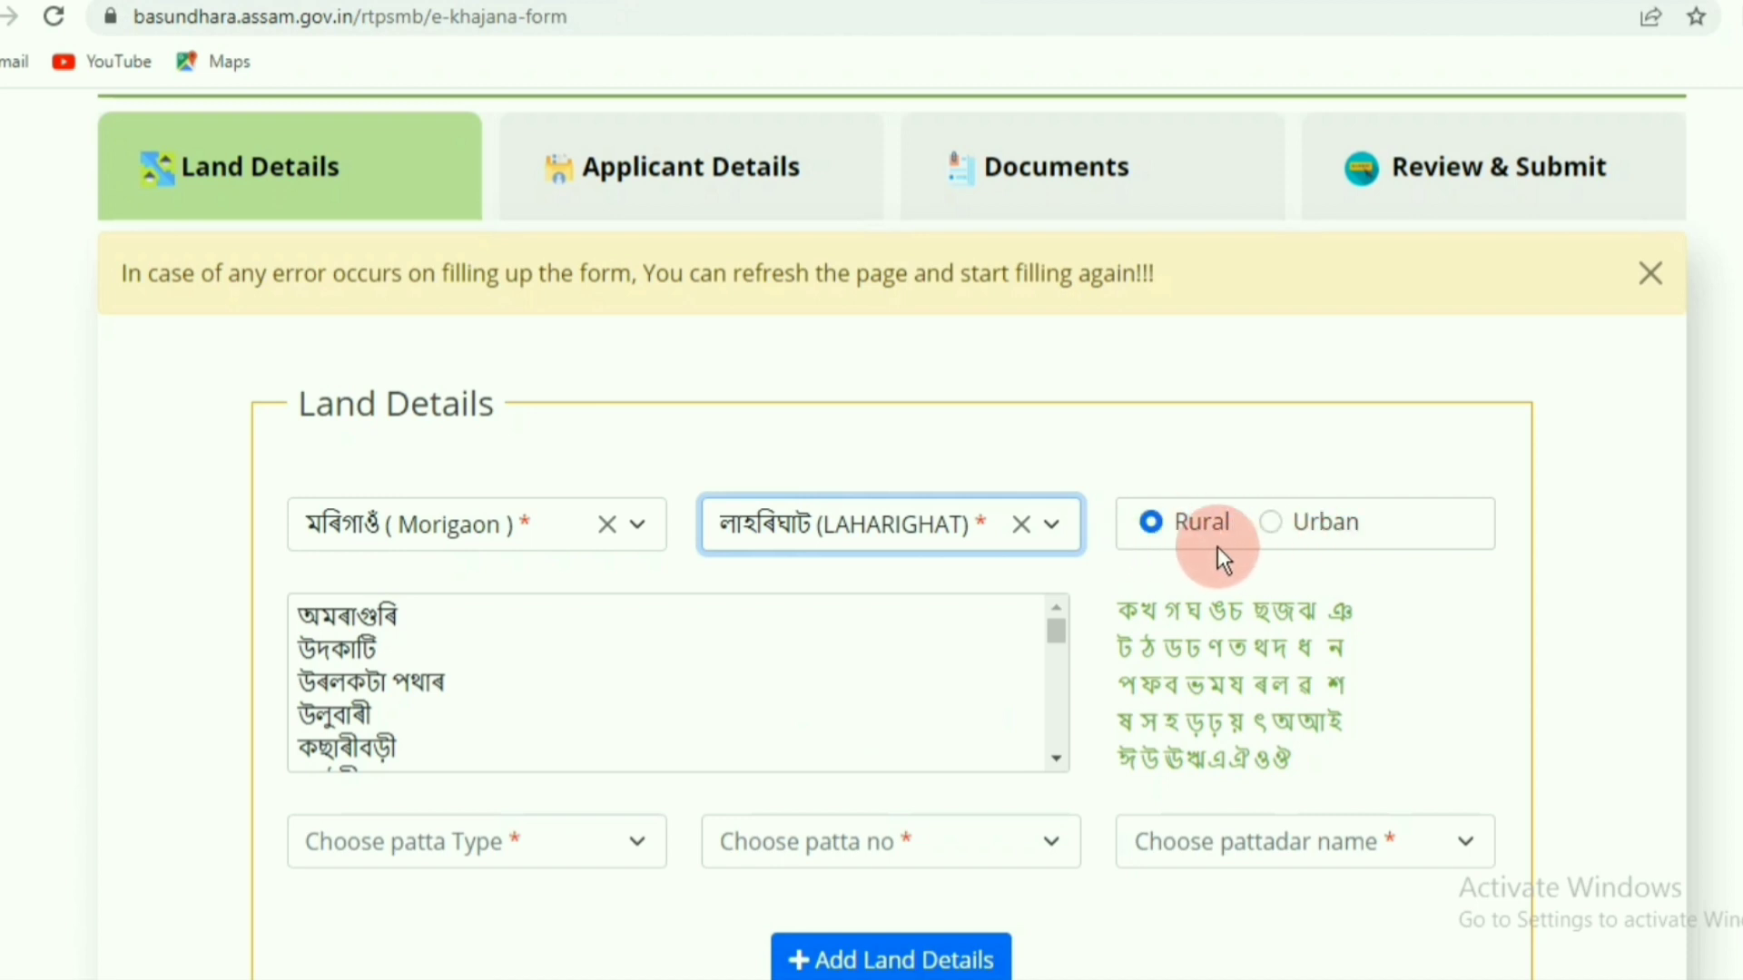
scroll(376, 656, down, 5)
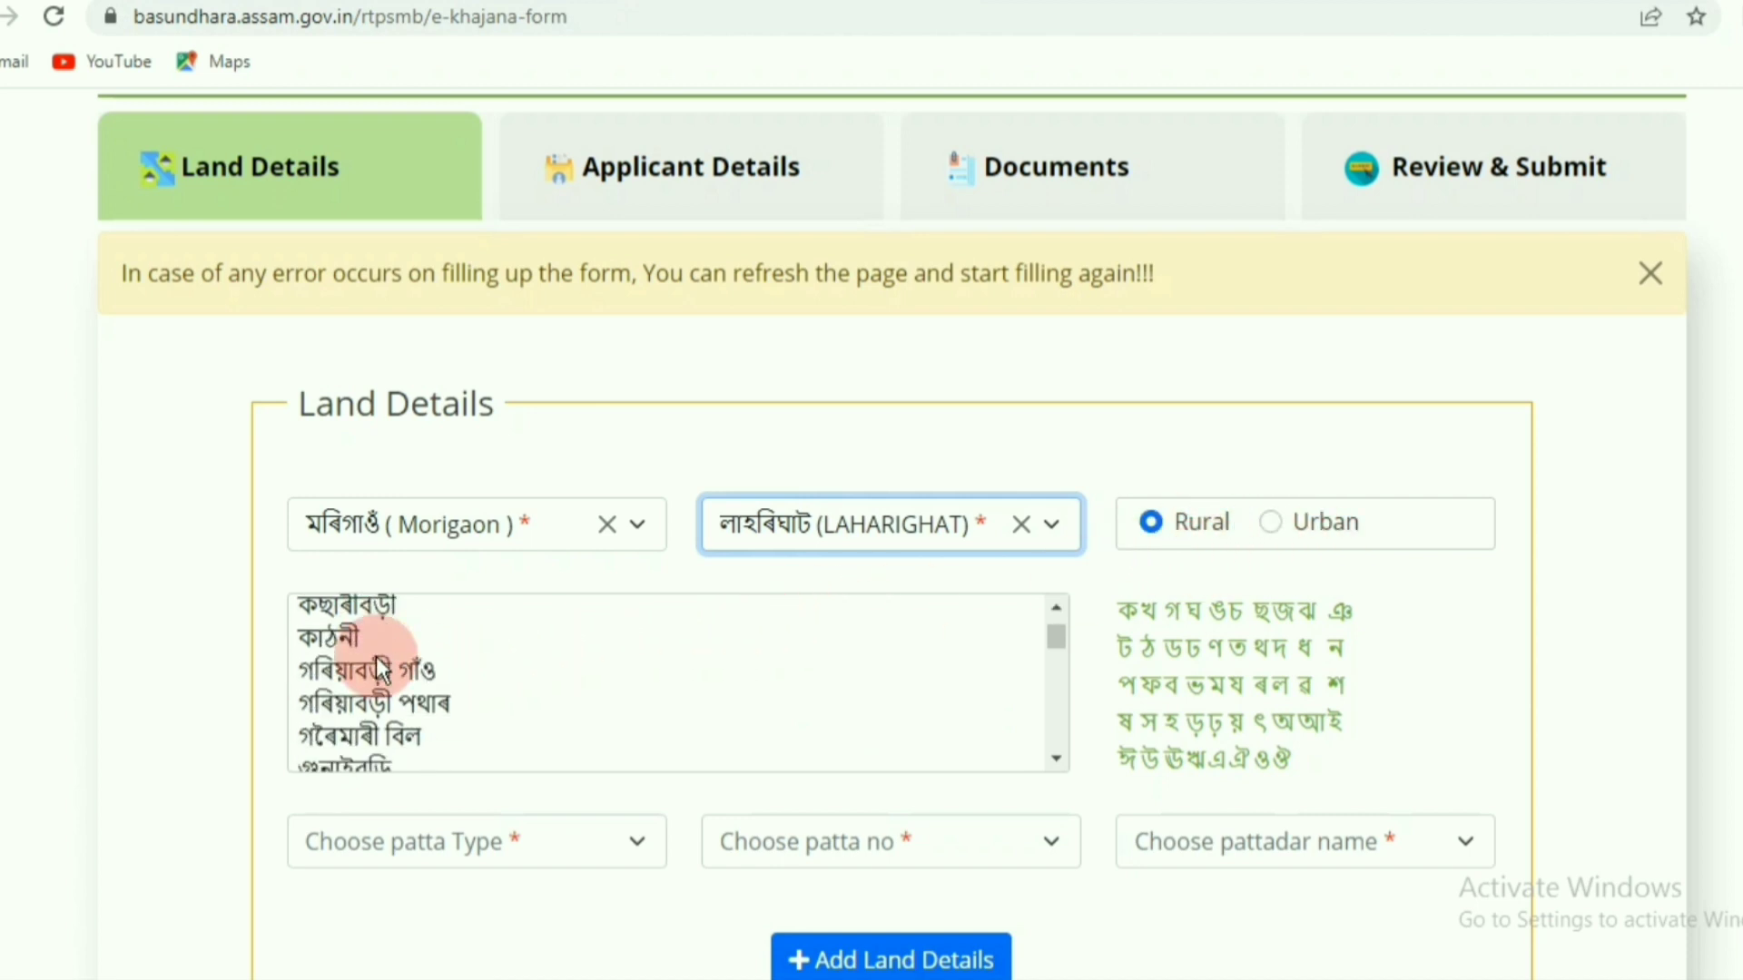
scroll(514, 693, down, 3)
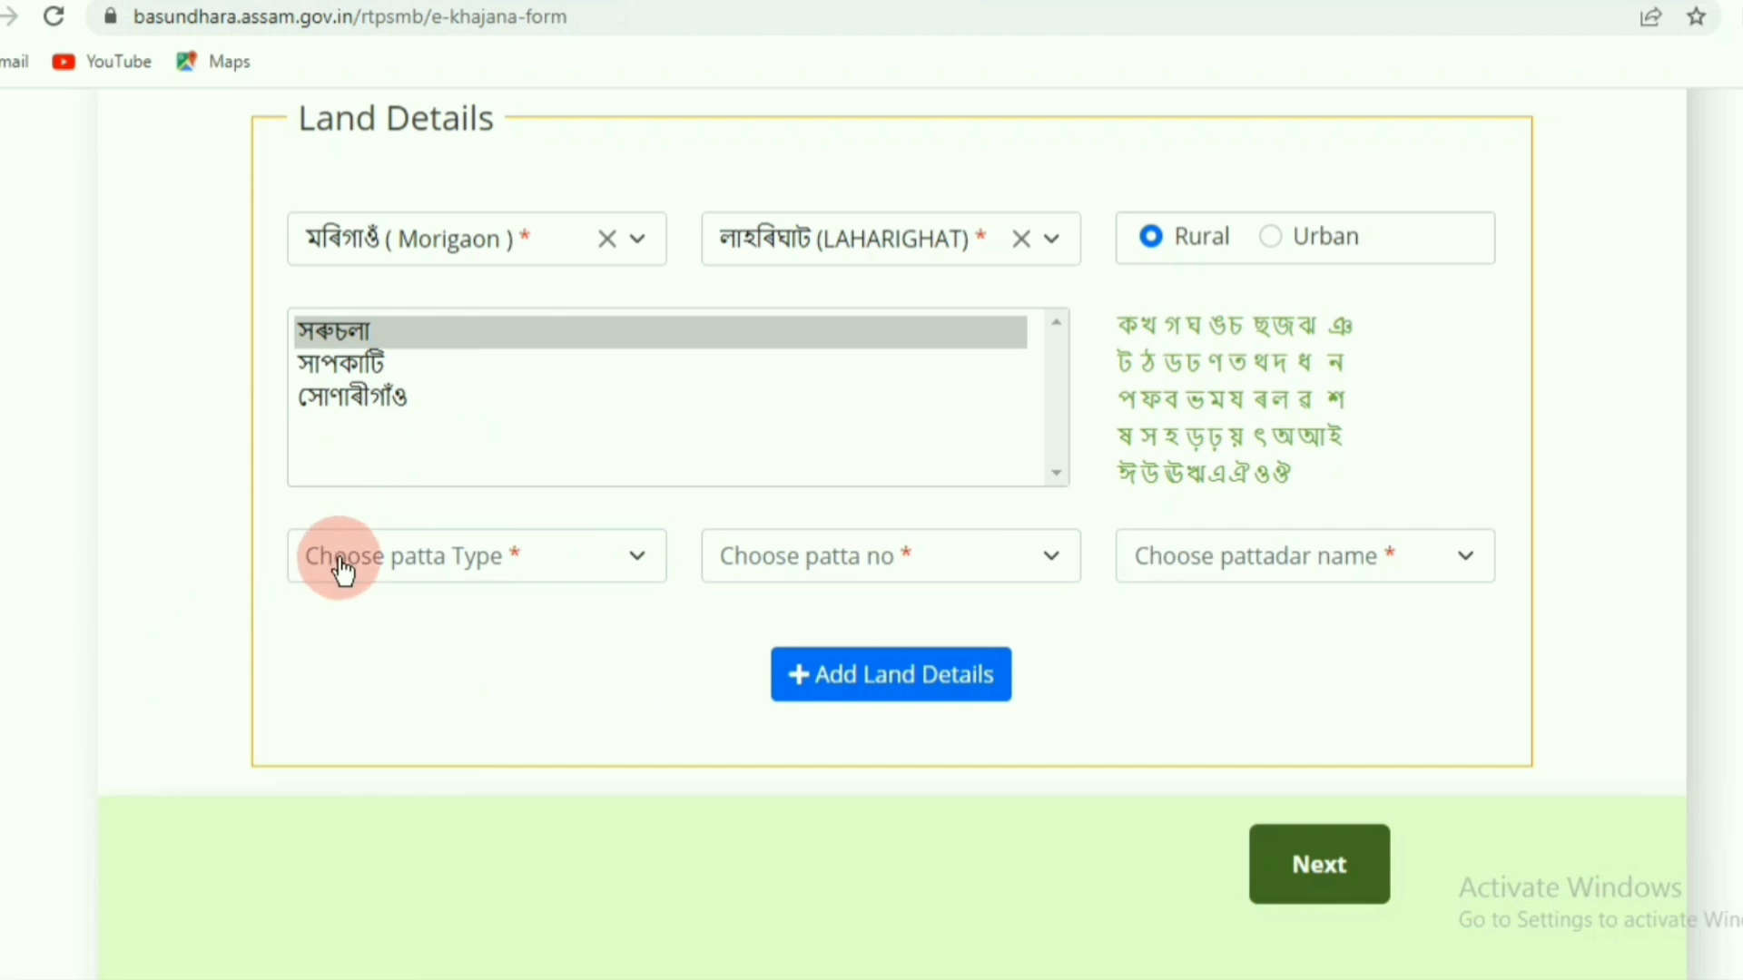
click(468, 566)
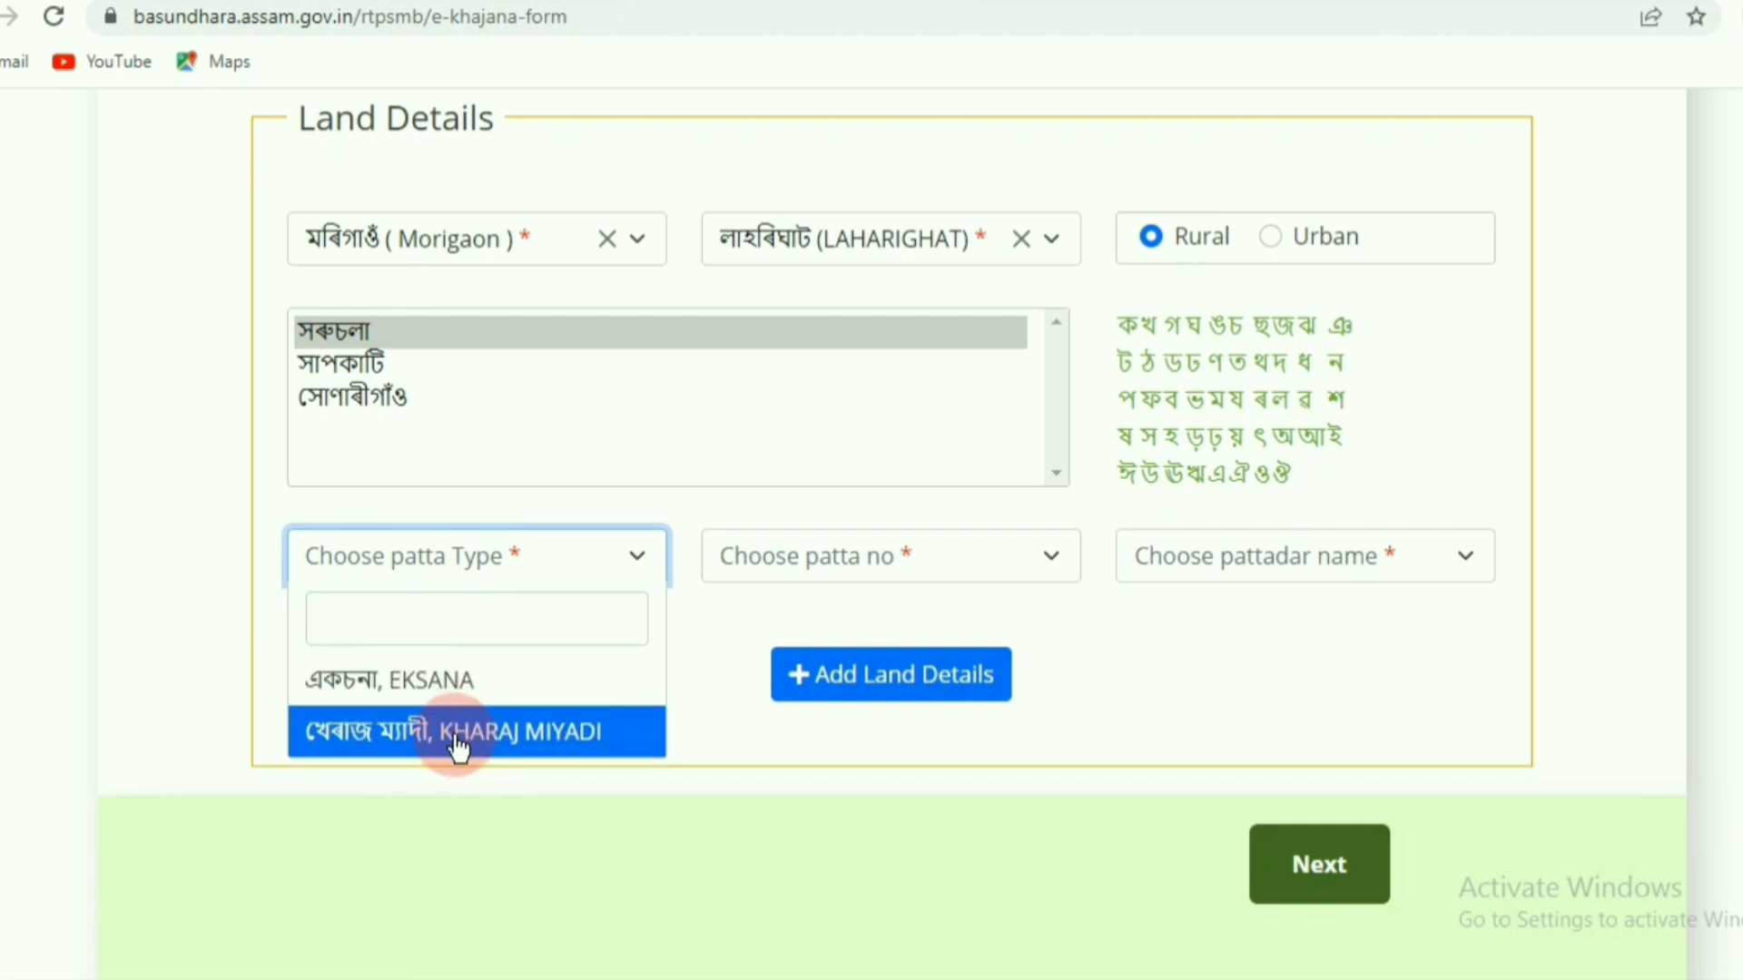
click(506, 746)
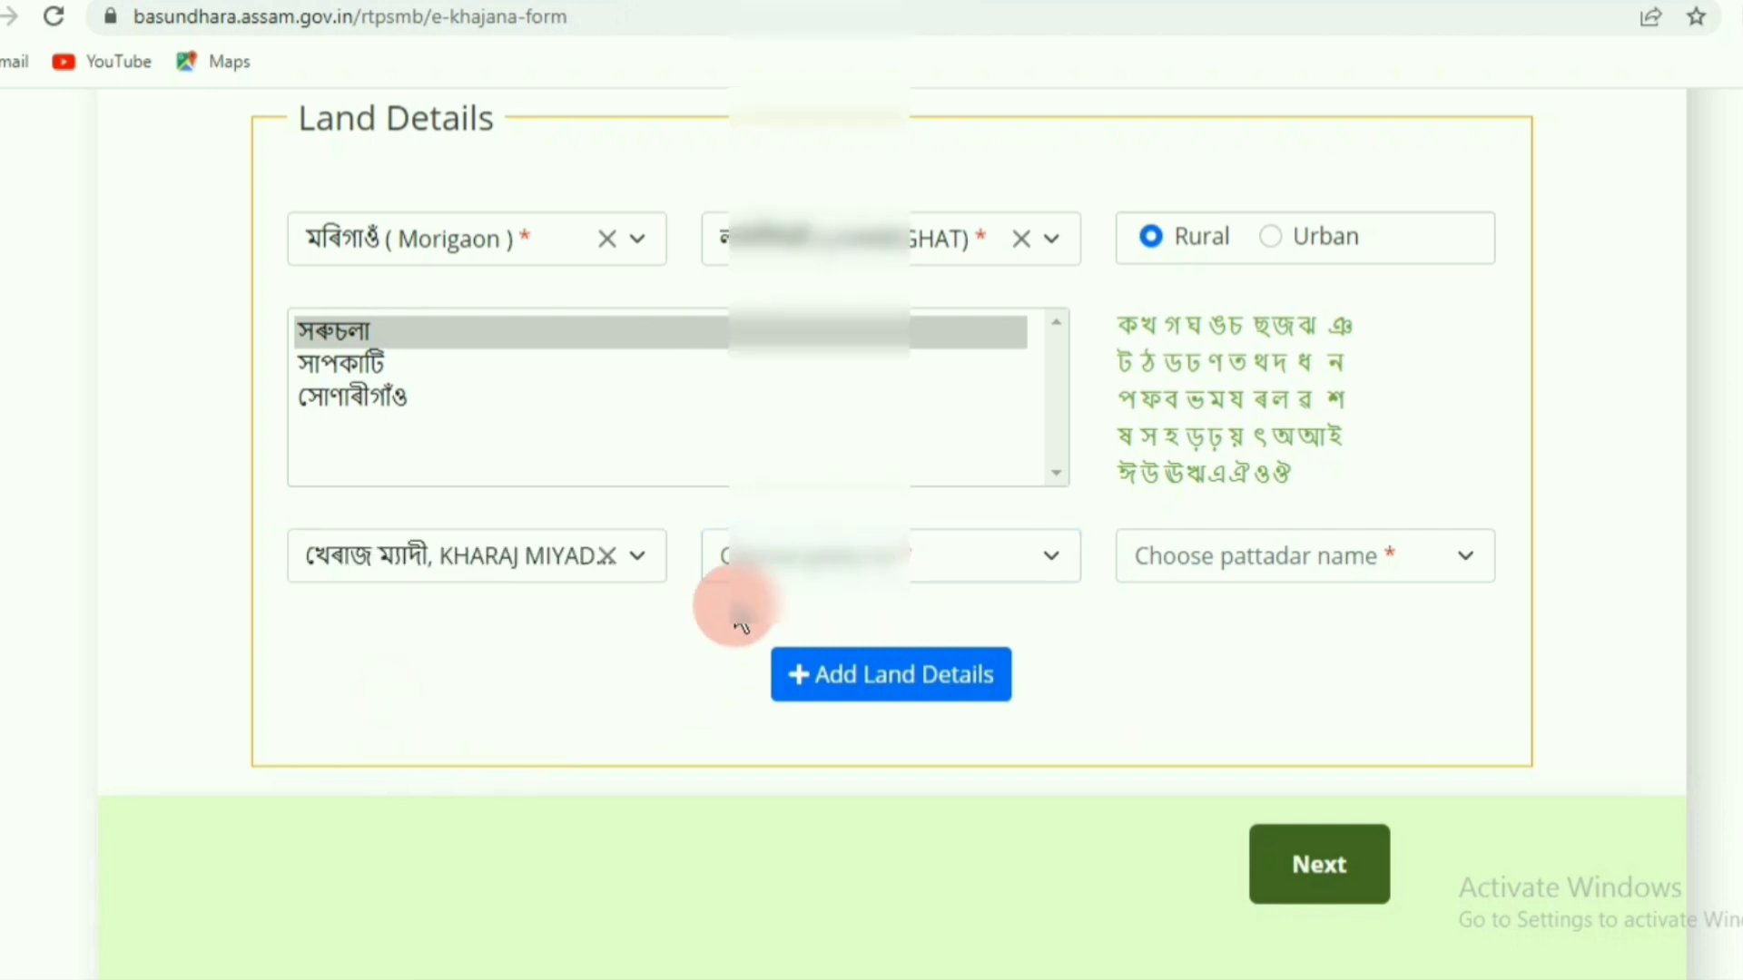
Search for the land's patta number and select it
click(830, 567)
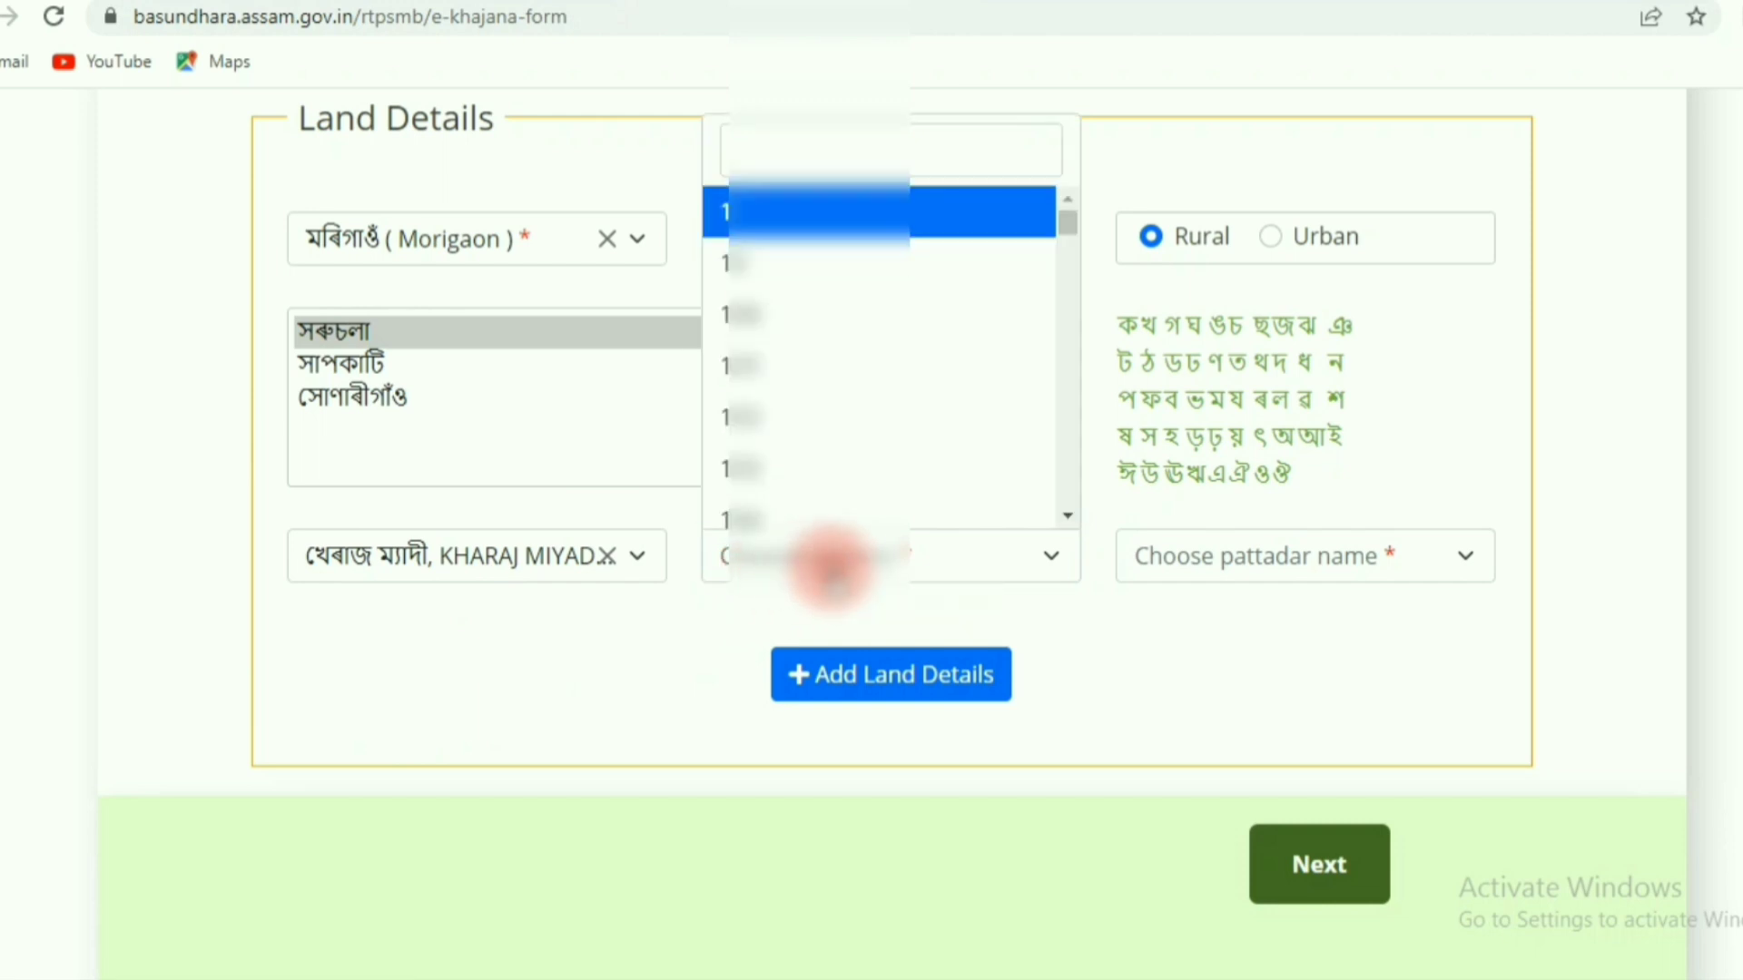
scroll(885, 386, down, 2)
scroll(873, 413, up, 1)
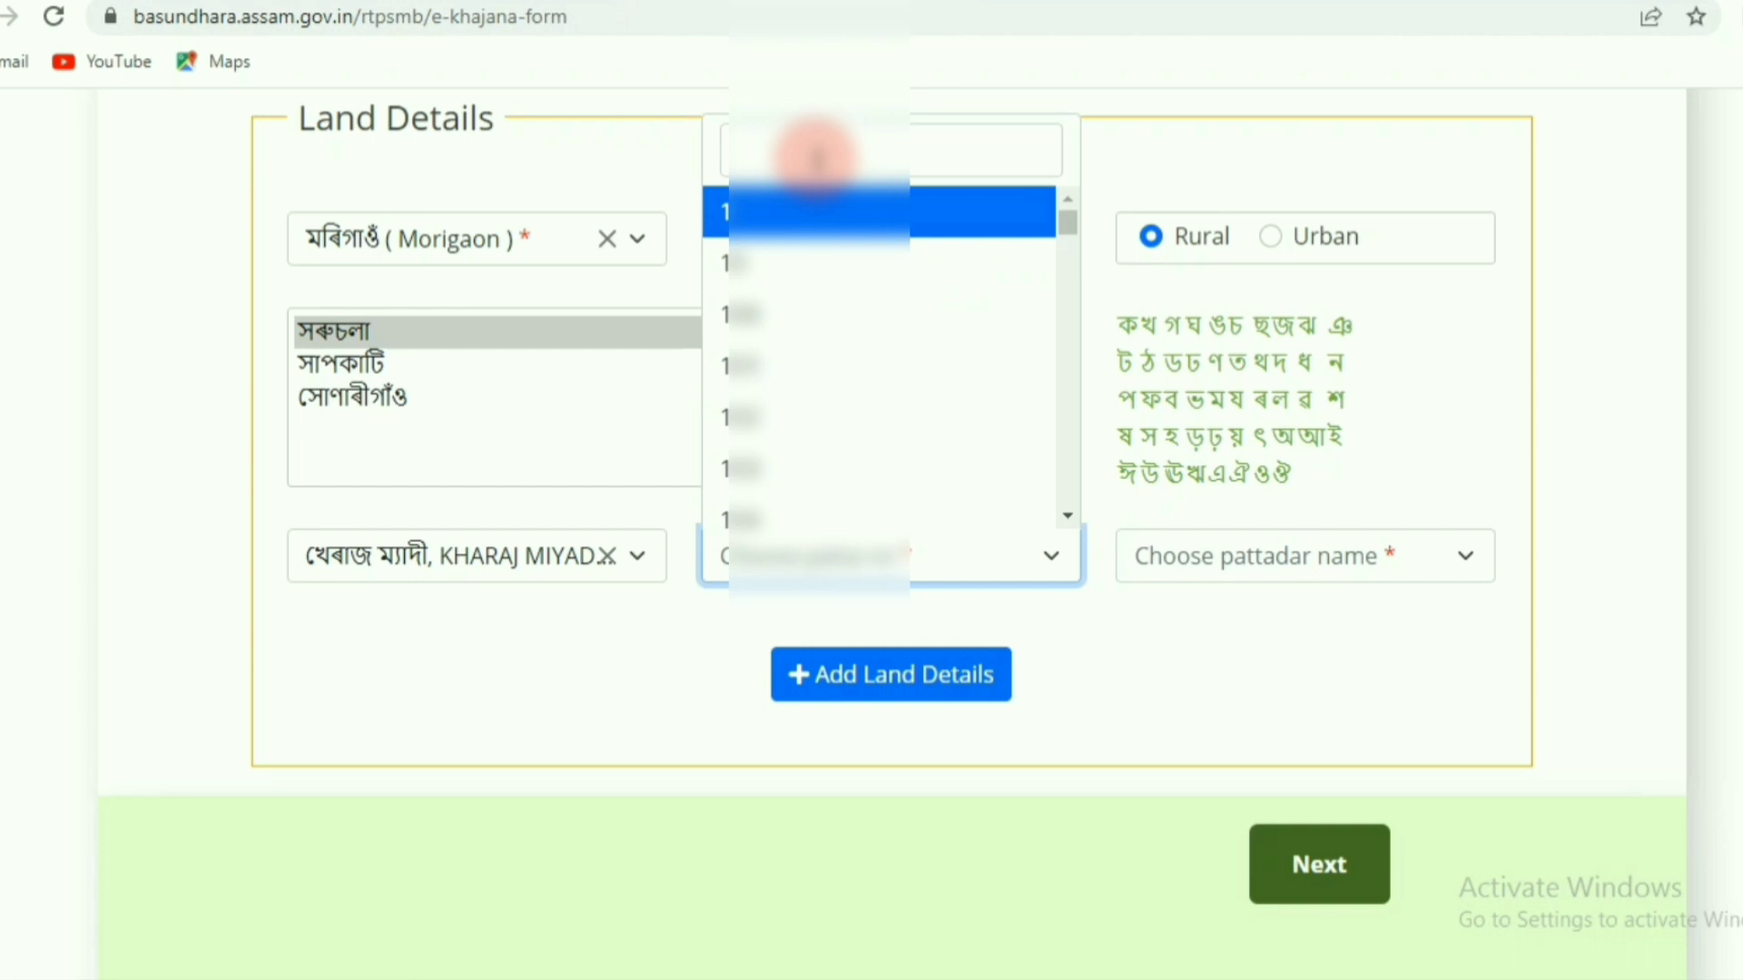
click(815, 156)
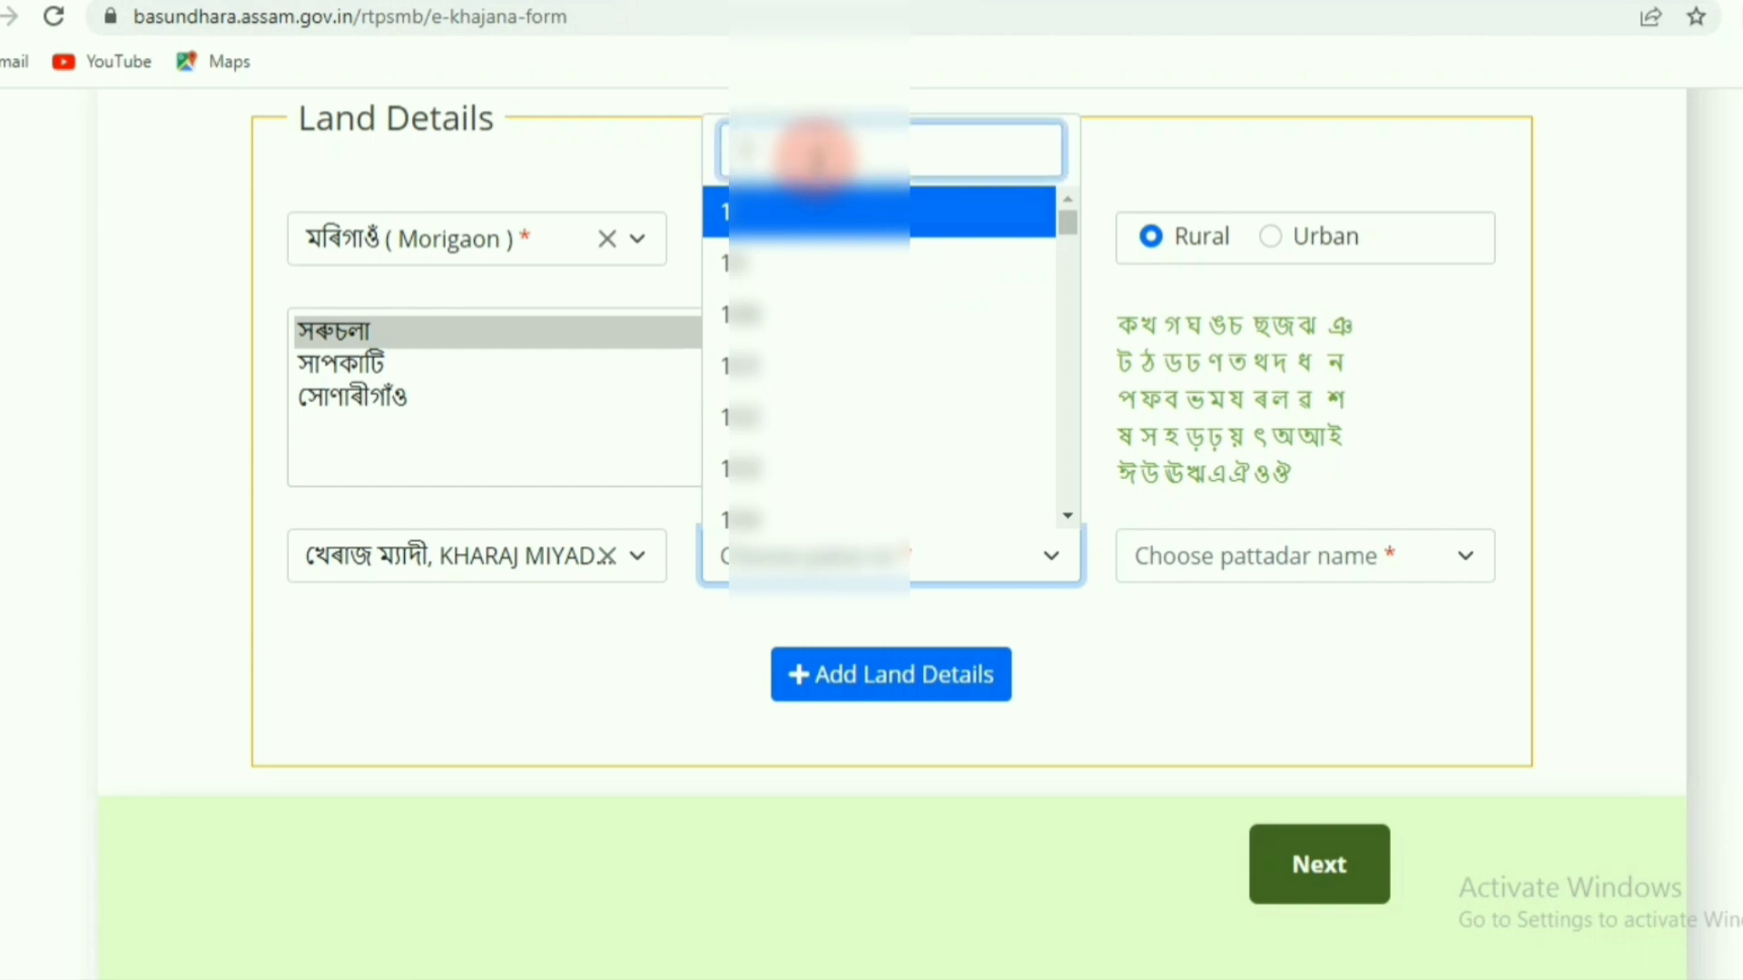
text(1)
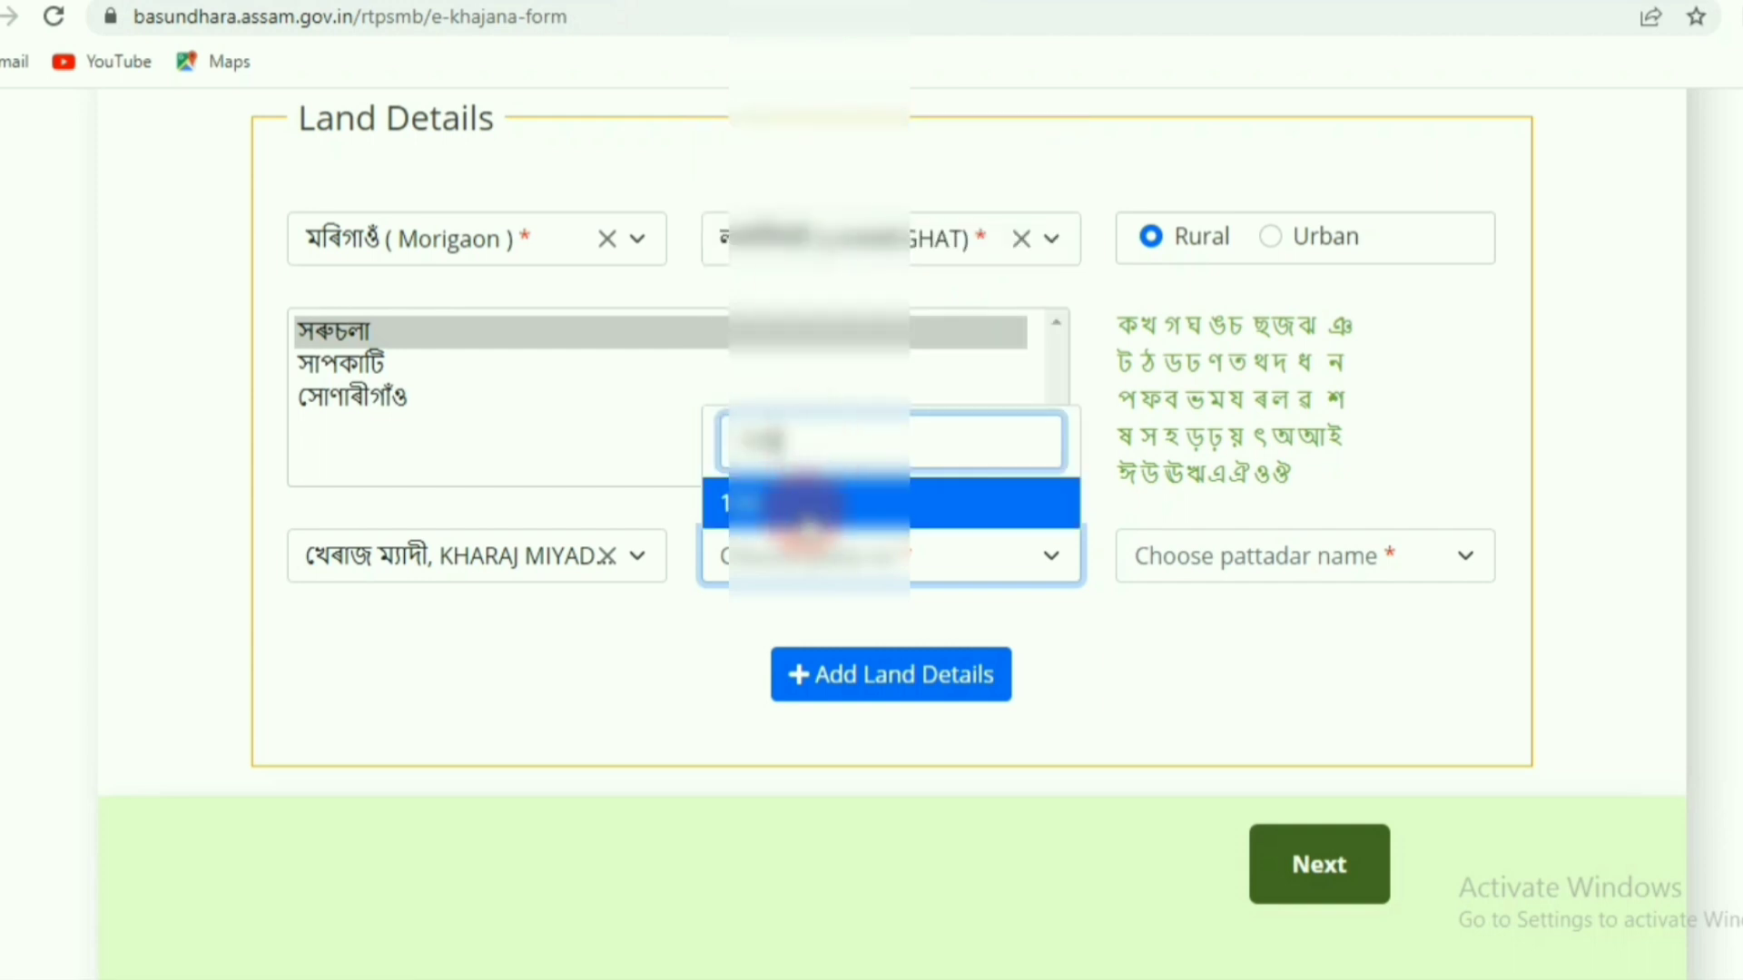
click(804, 504)
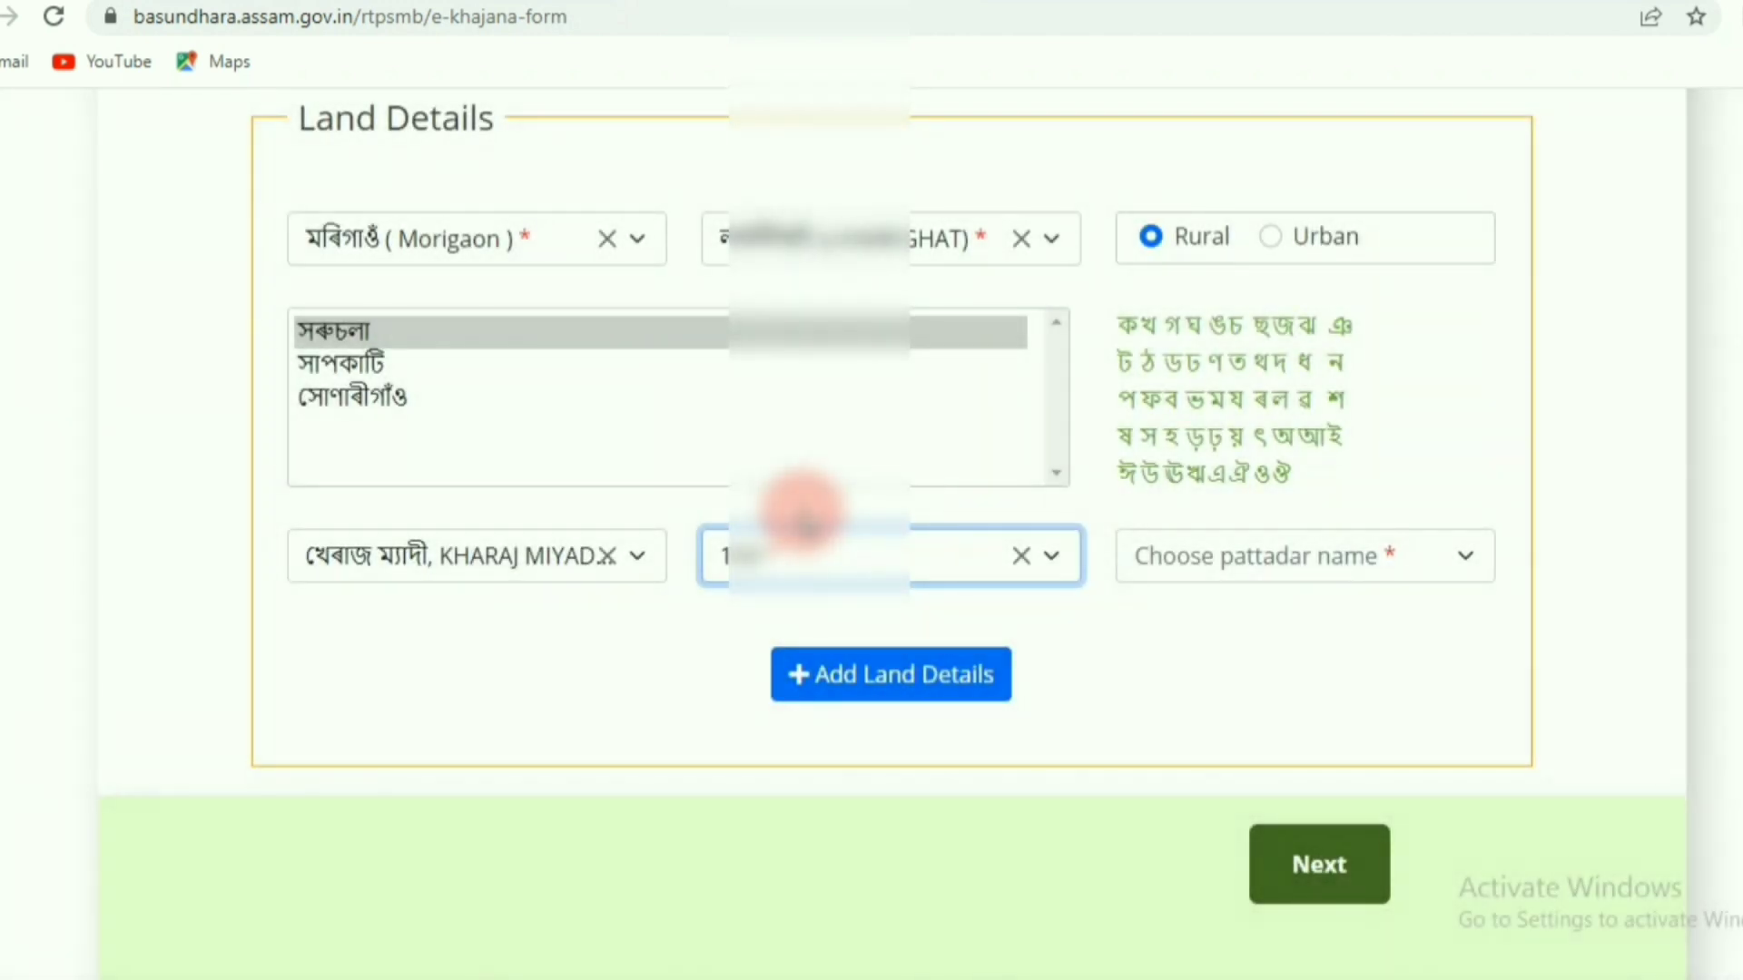
Select the pattadar's name for the patta and add the land details to the application
click(1326, 588)
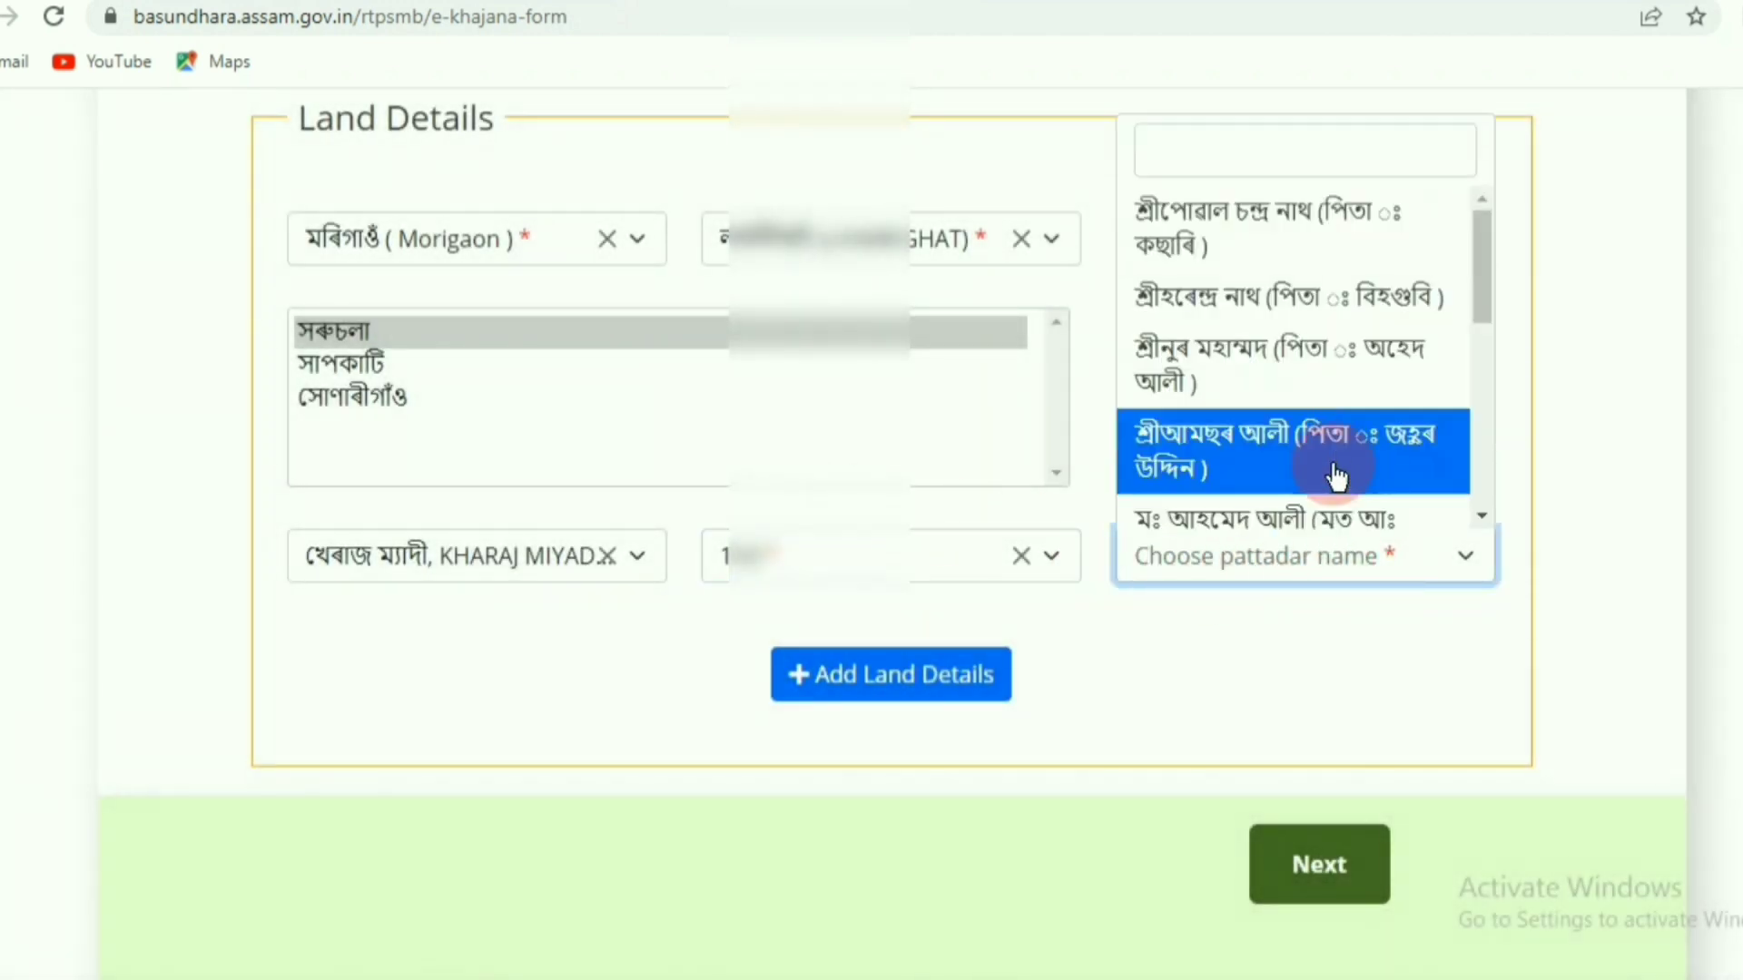
scroll(1320, 395, down, 2)
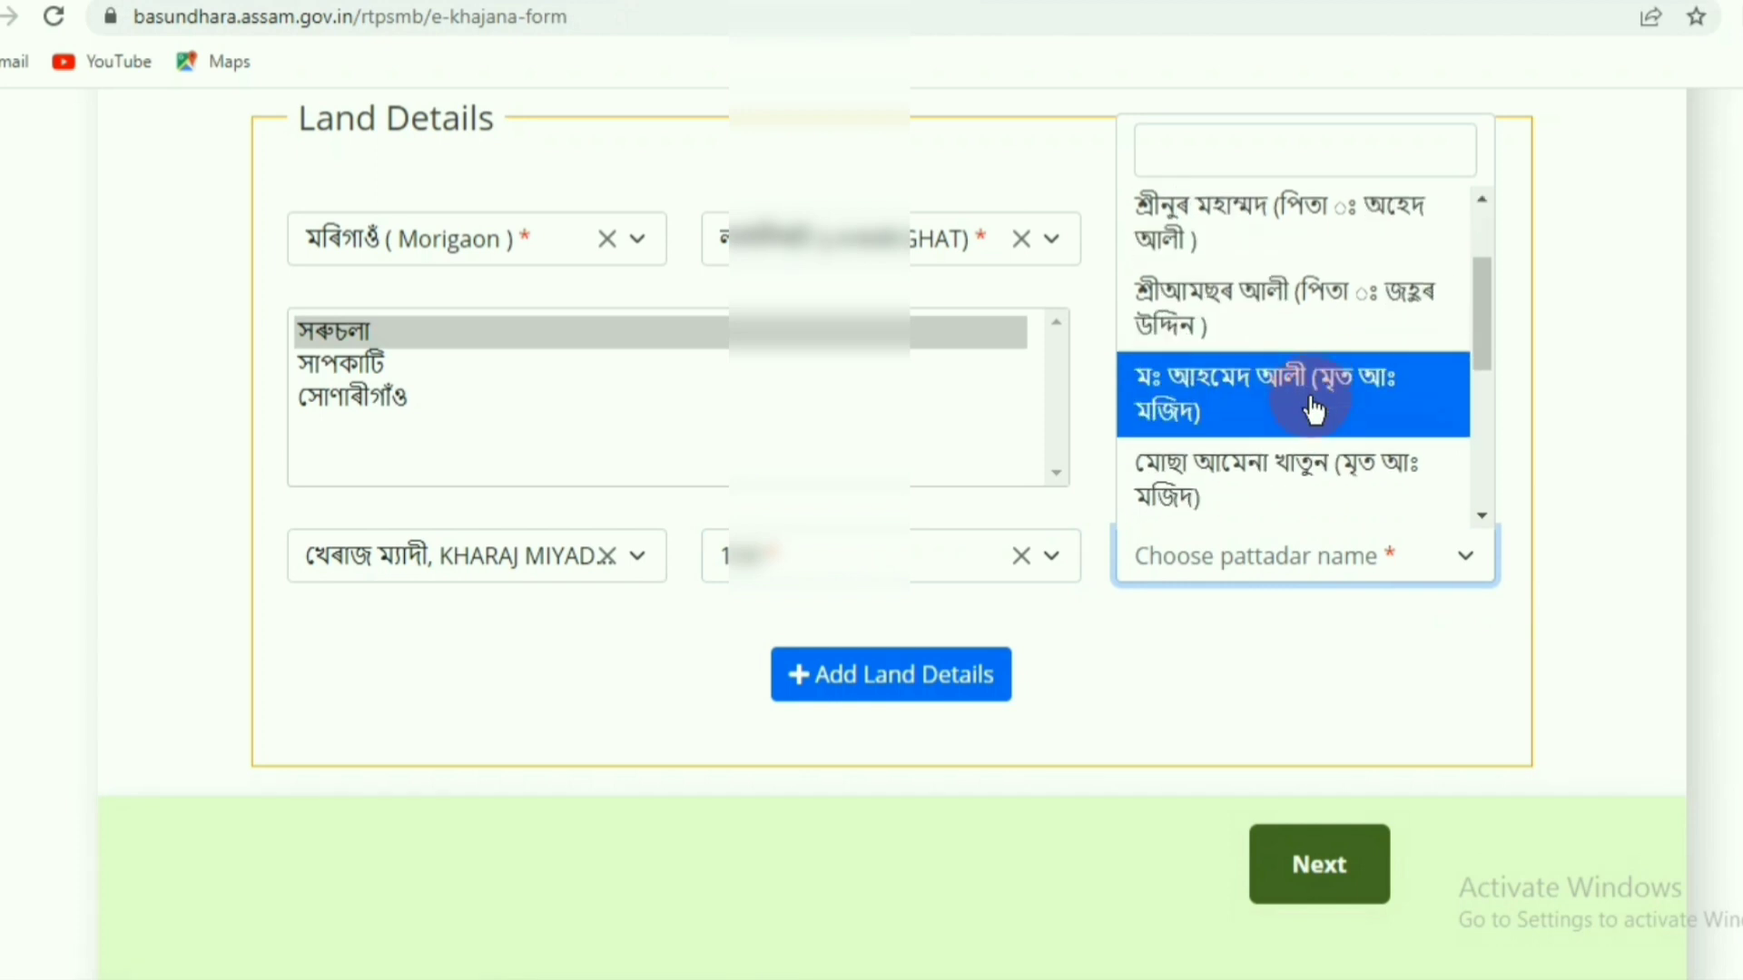
click(1310, 405)
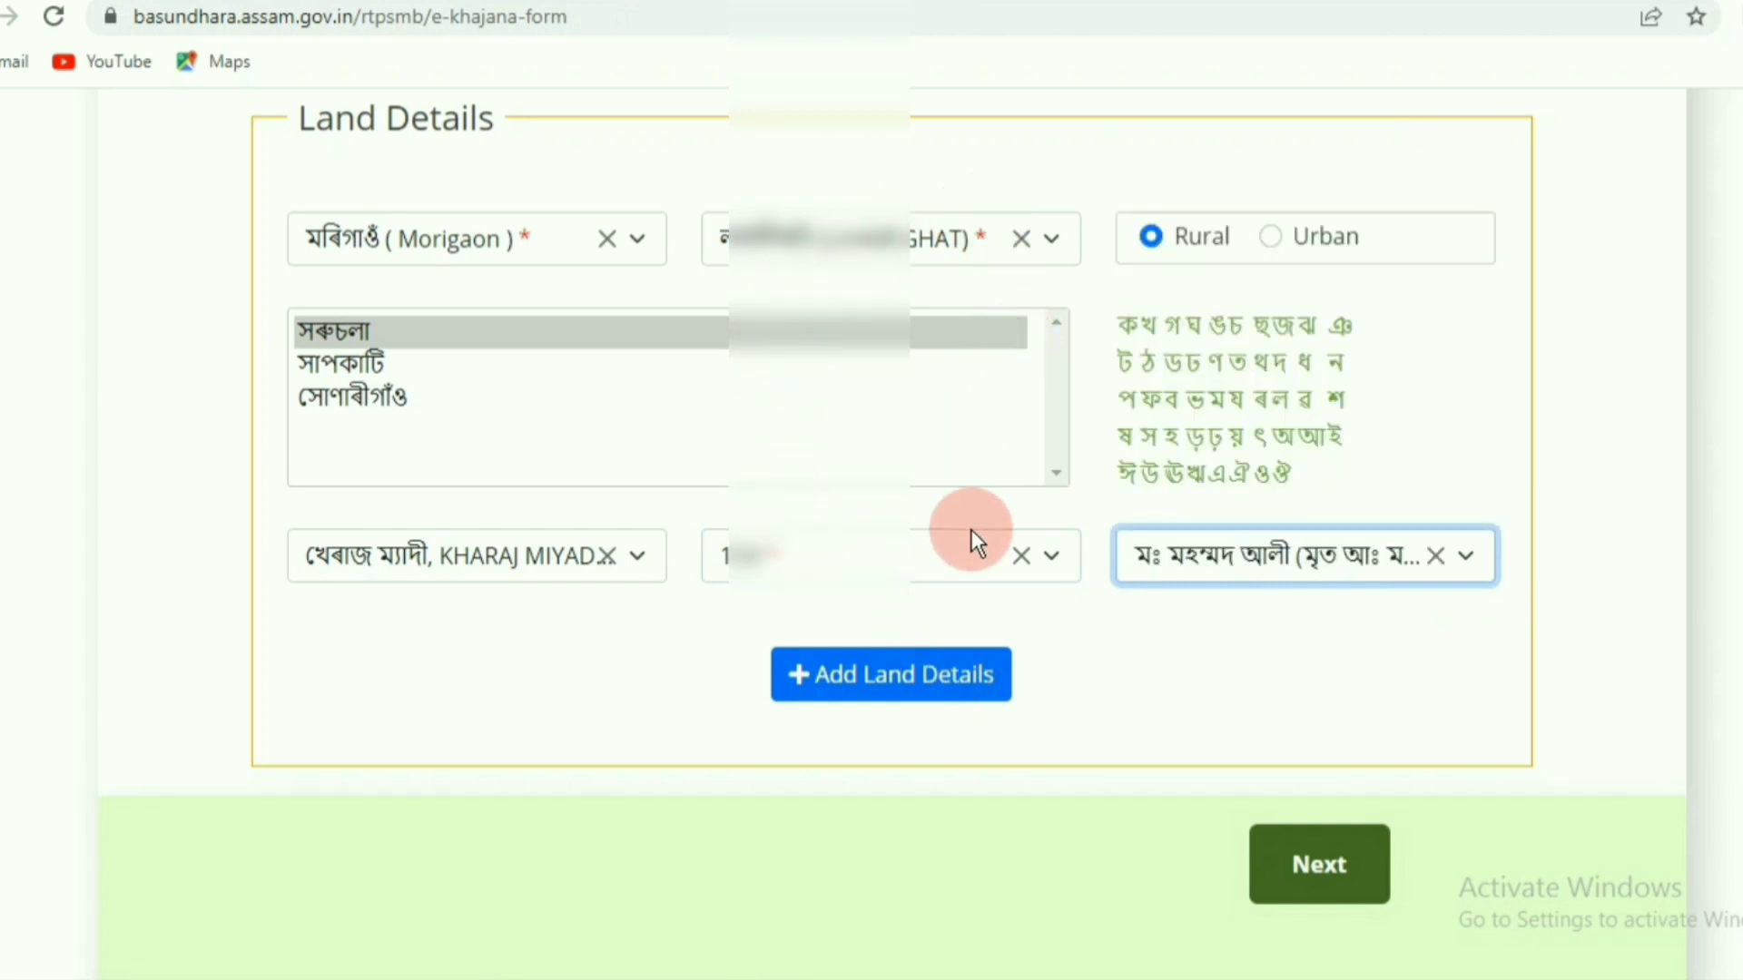
click(964, 694)
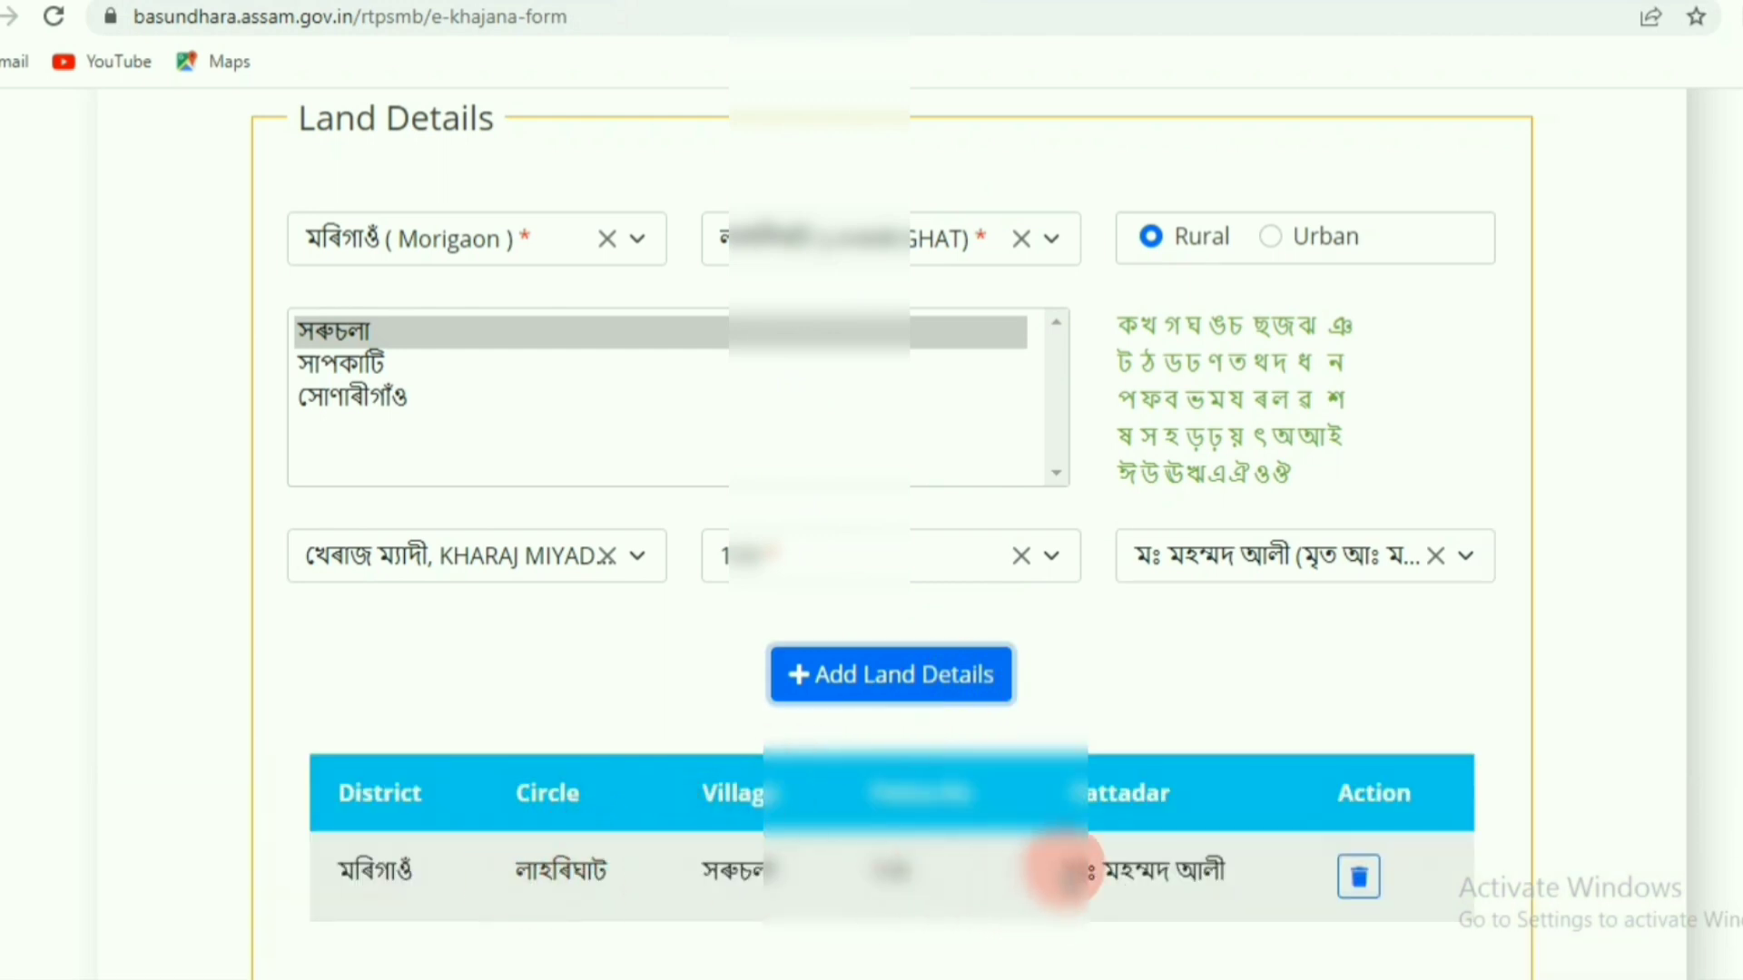
Submit the land details, confirm that they can no longer be edited, and proceed to the Applicant Details section
scroll(1058, 866, down, 3)
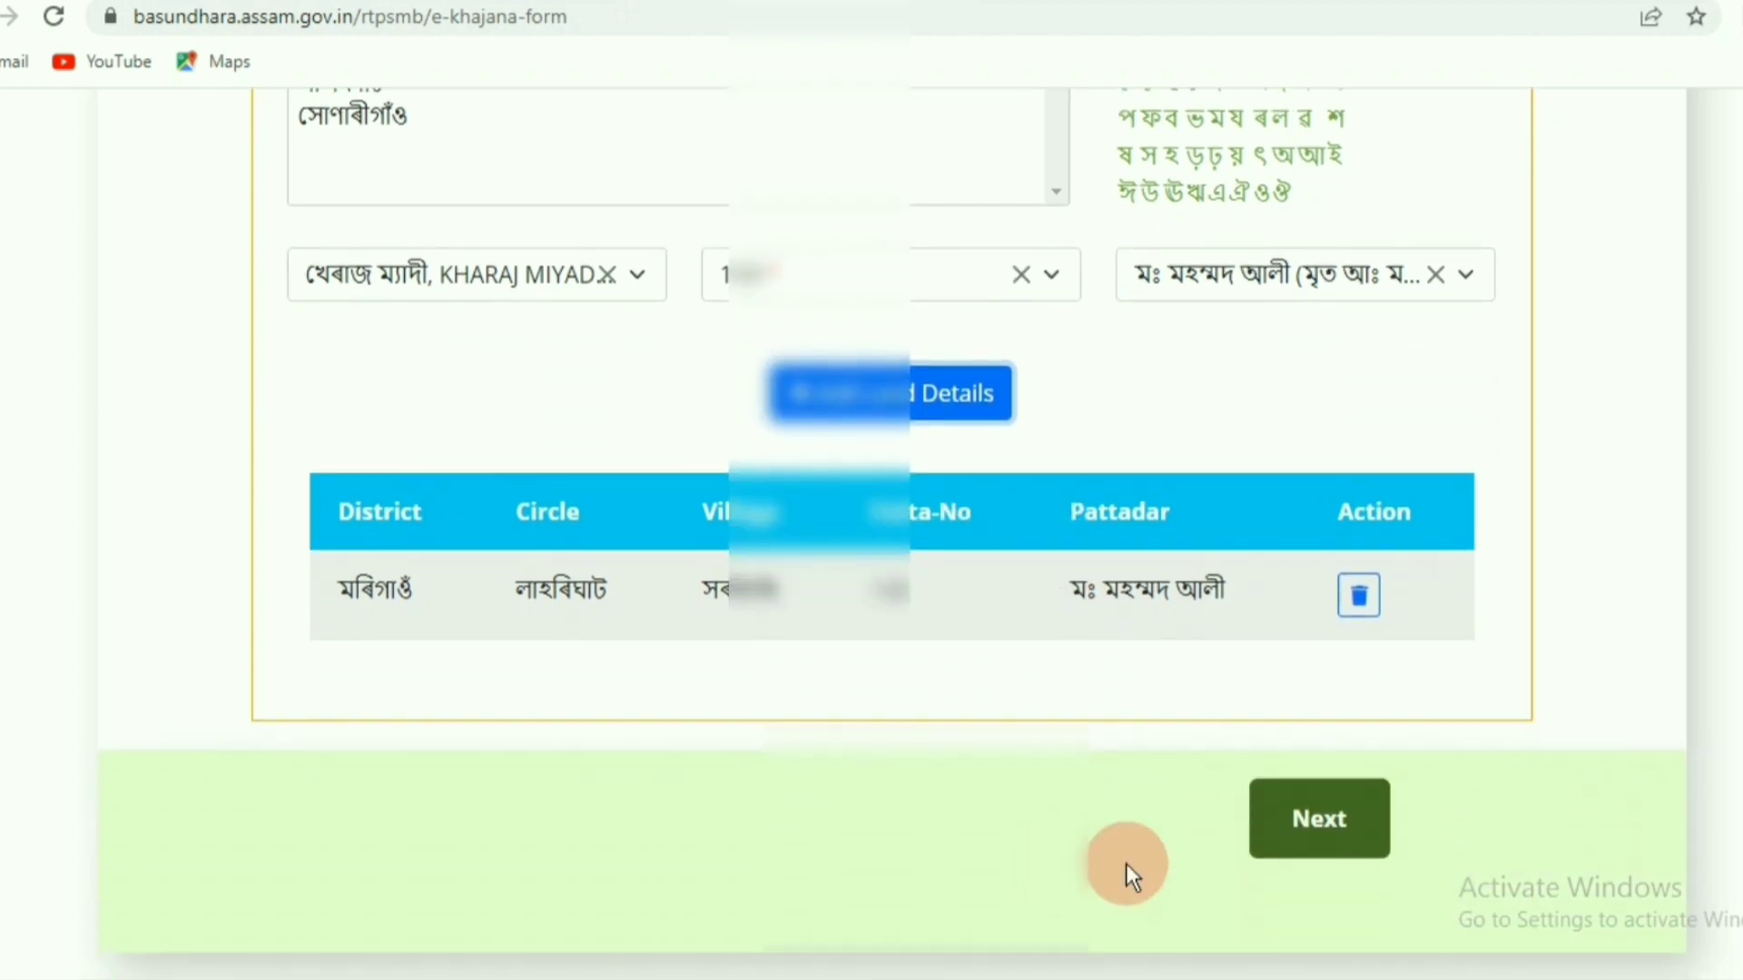
click(1302, 846)
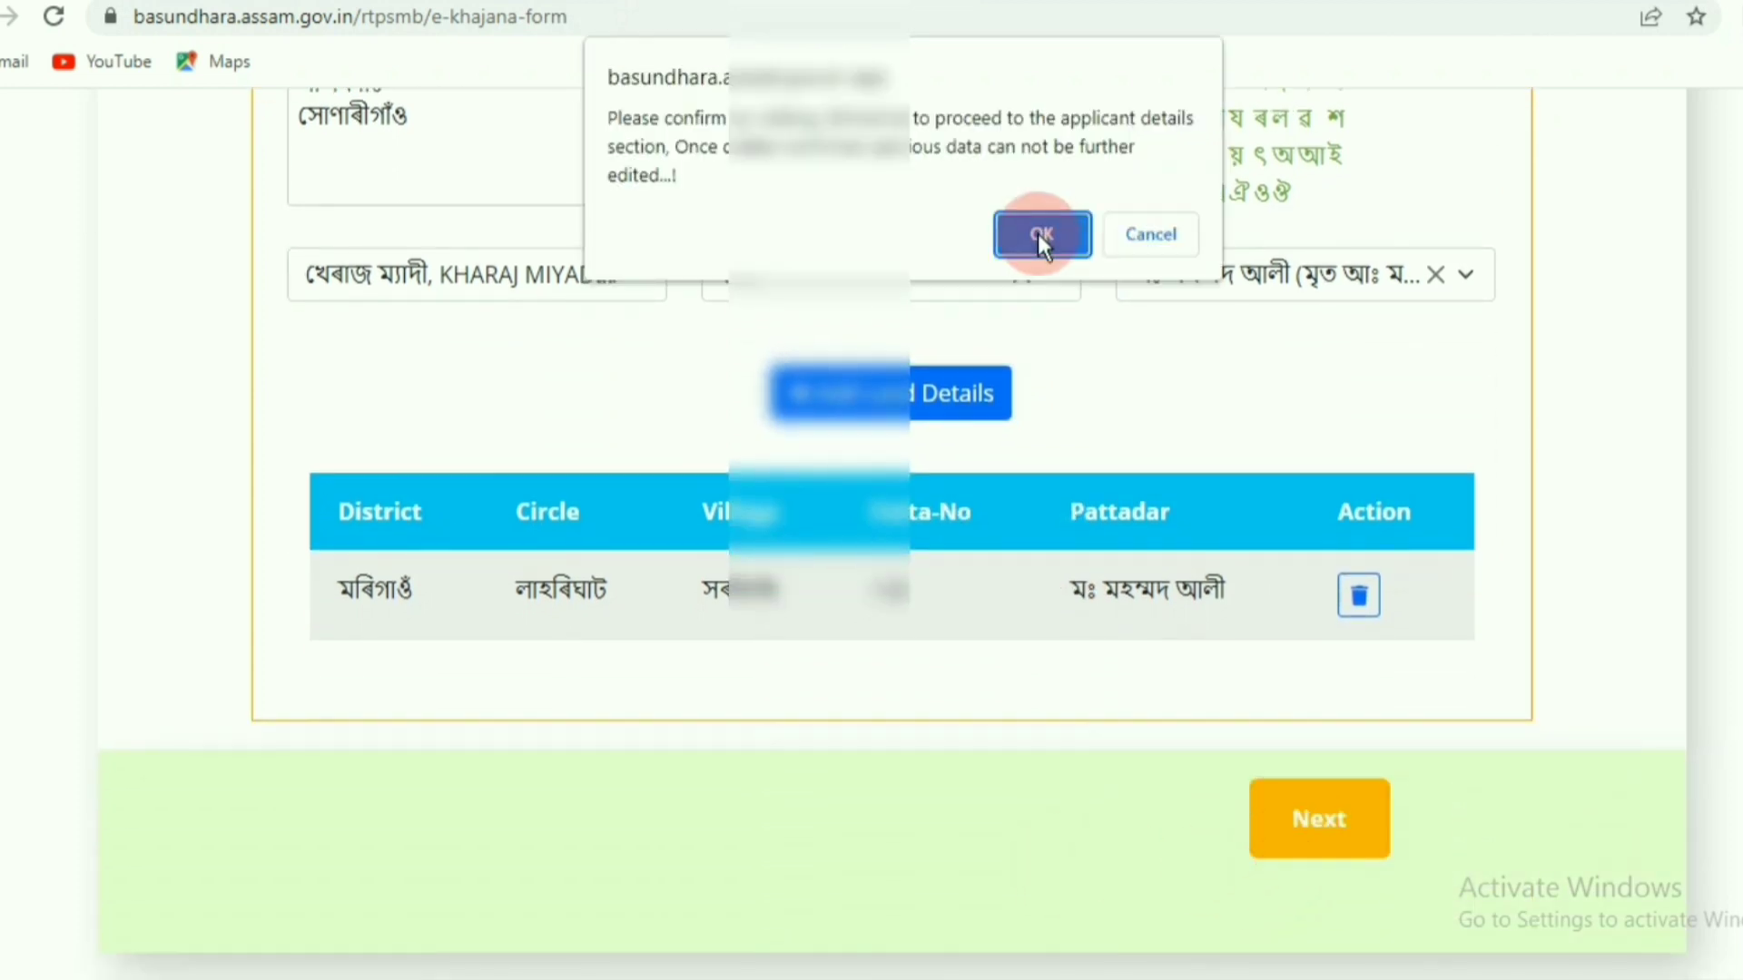
click(1040, 234)
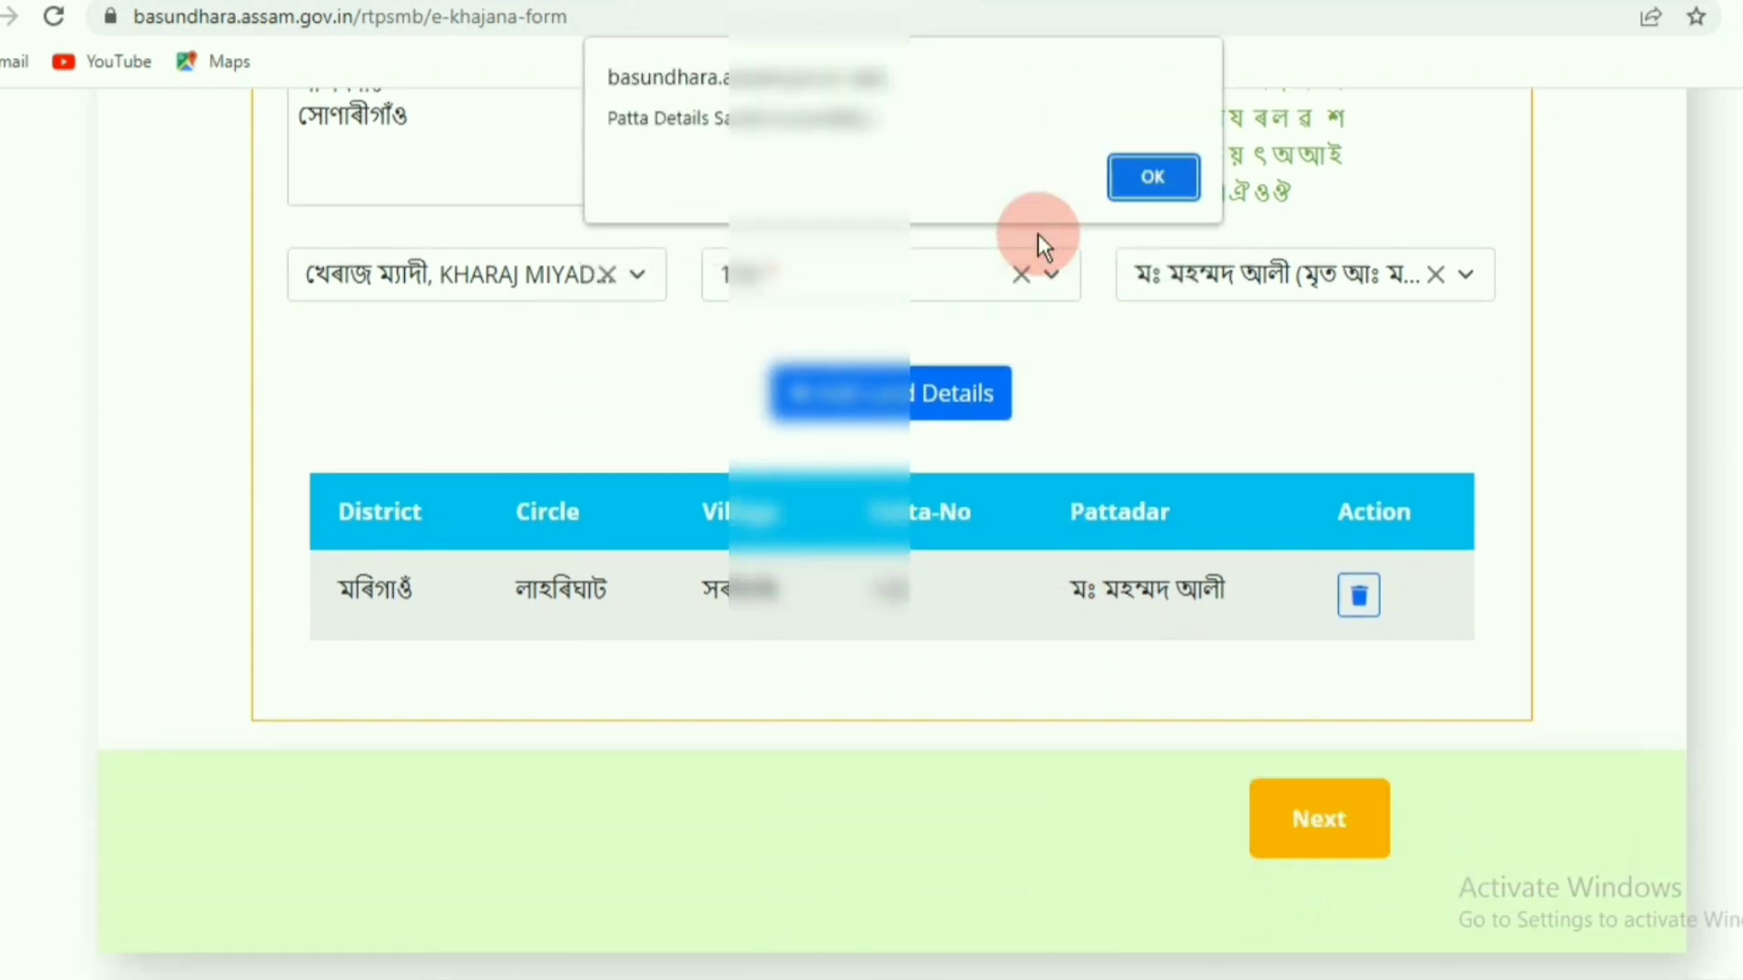
click(1151, 178)
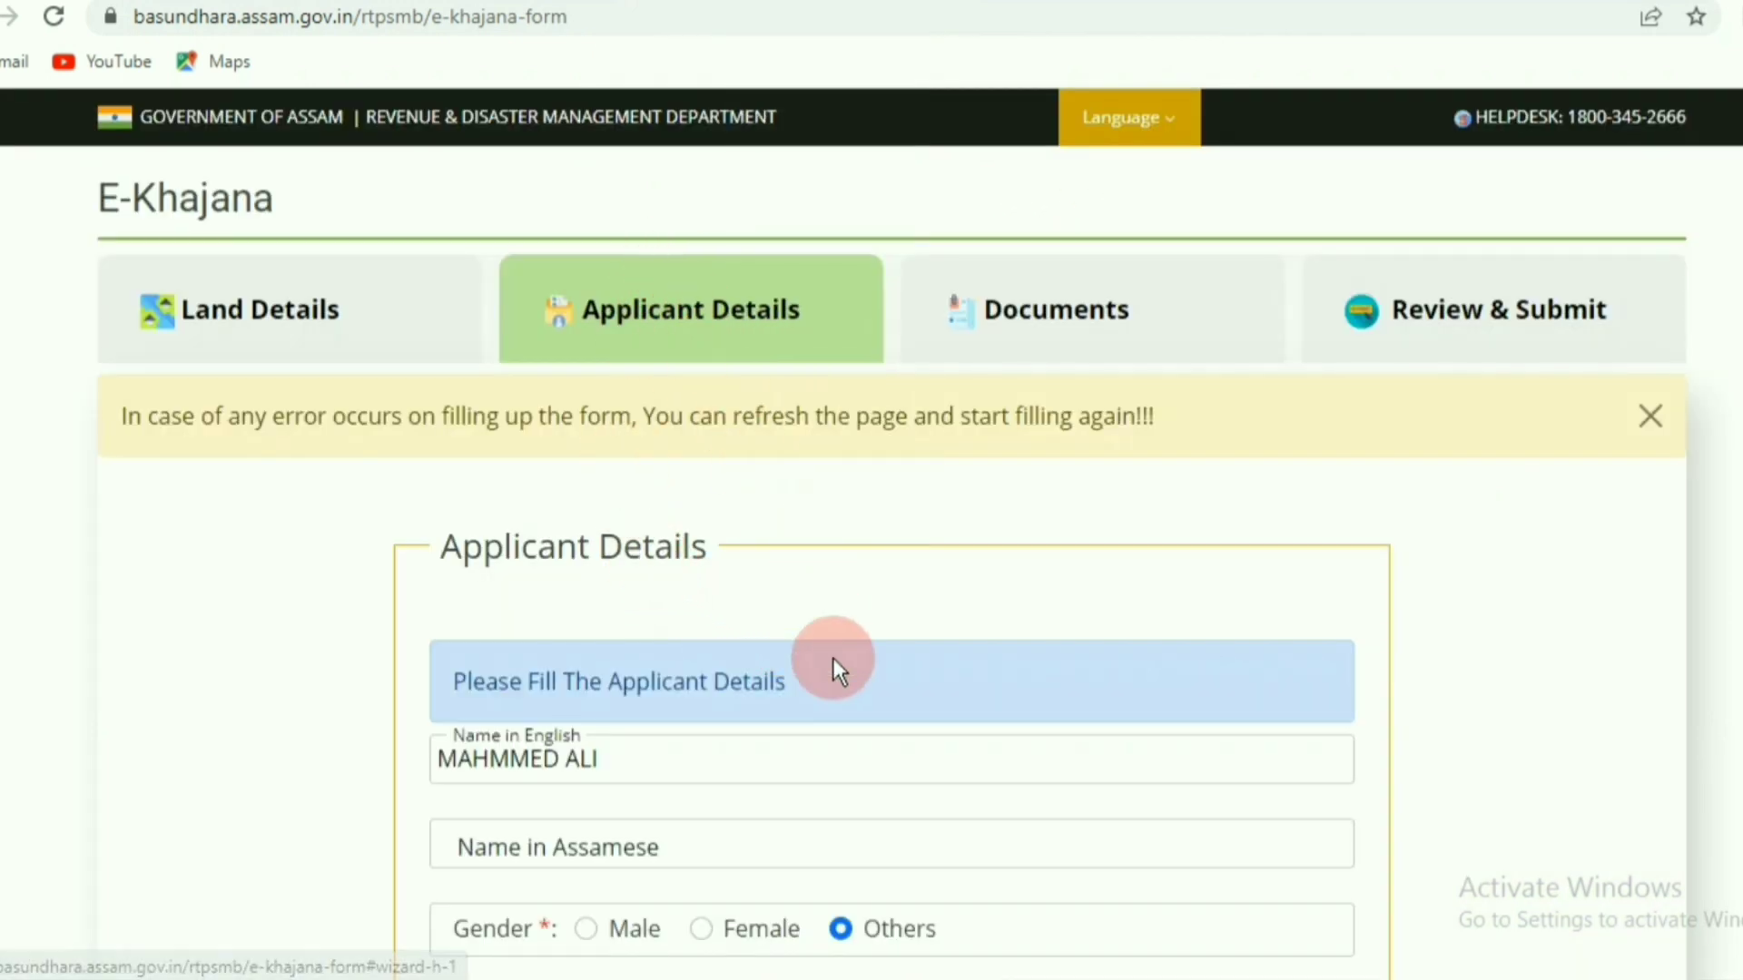
scroll(831, 659, down, 3)
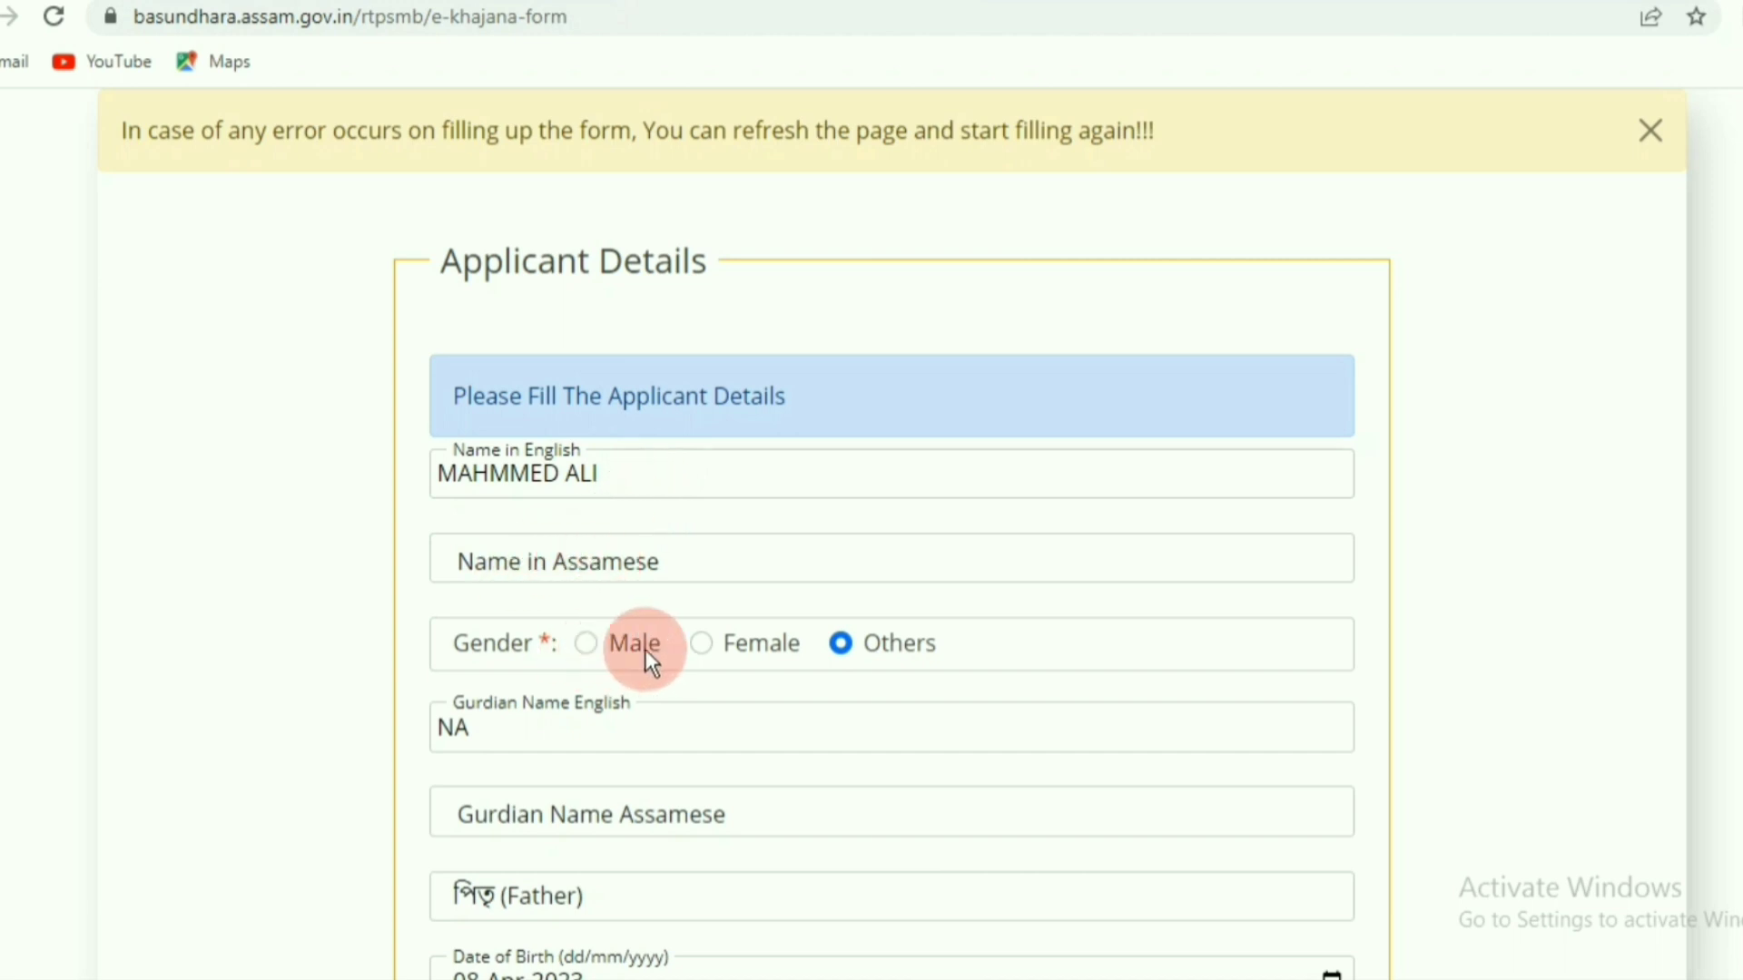
Set the applicant's gender to Male and proceed to the Documents section
click(586, 640)
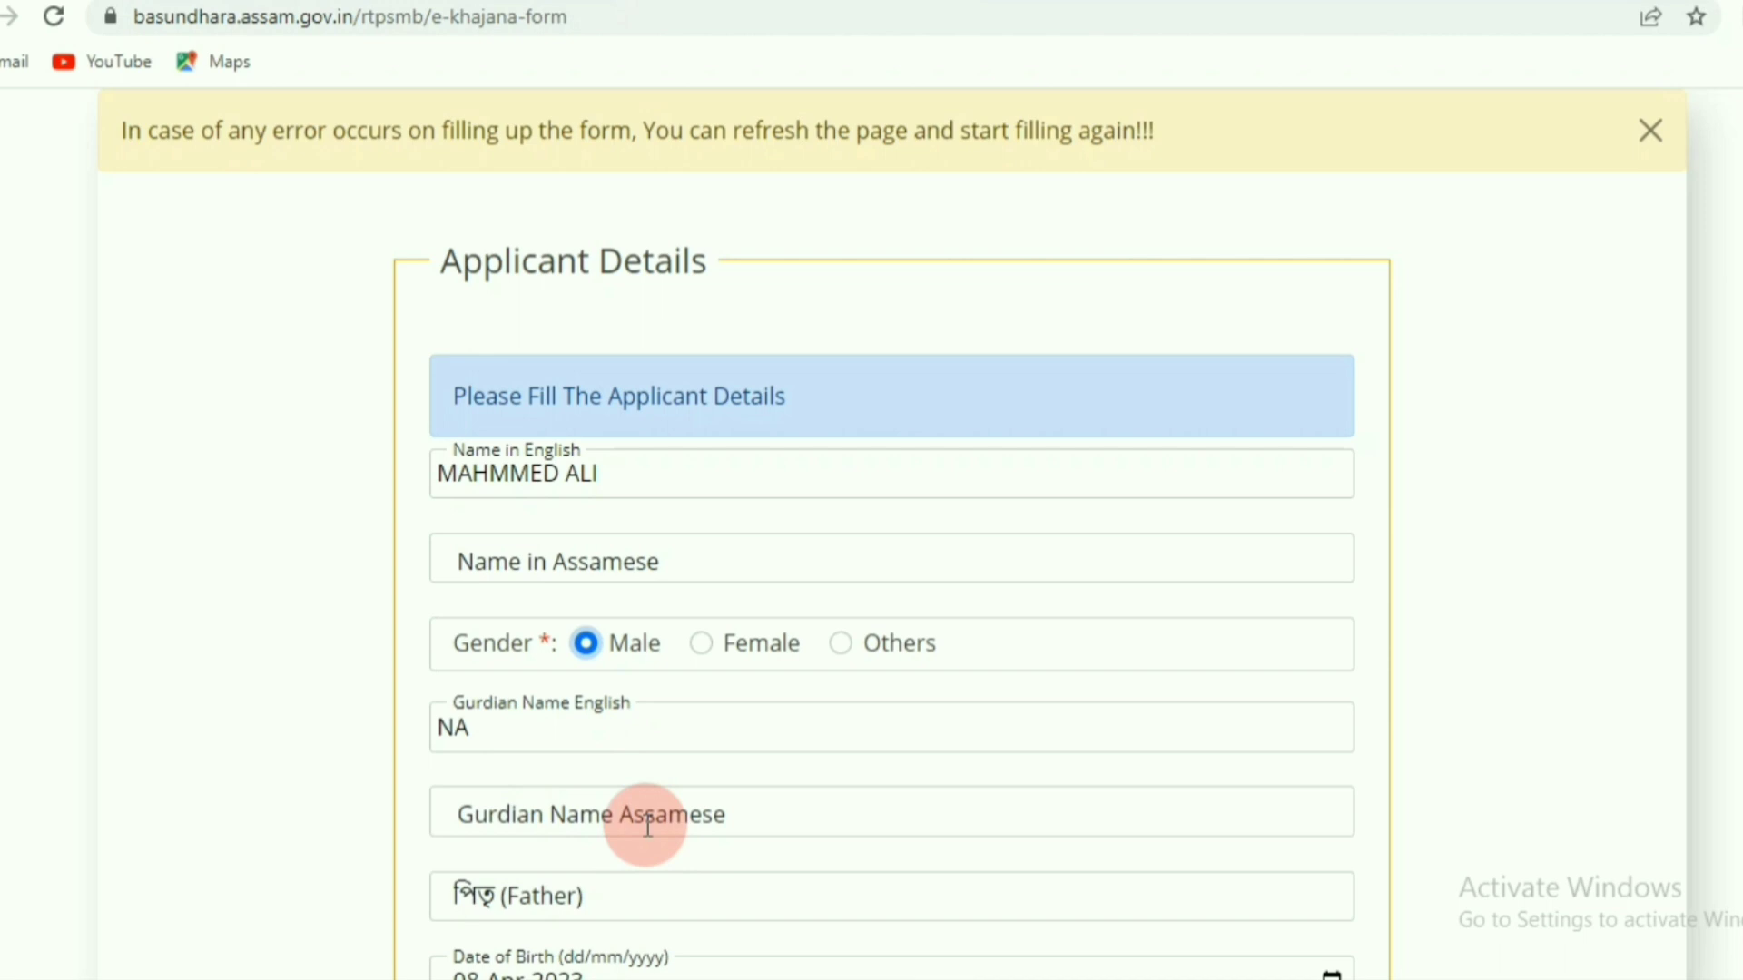
scroll(647, 821, down, 5)
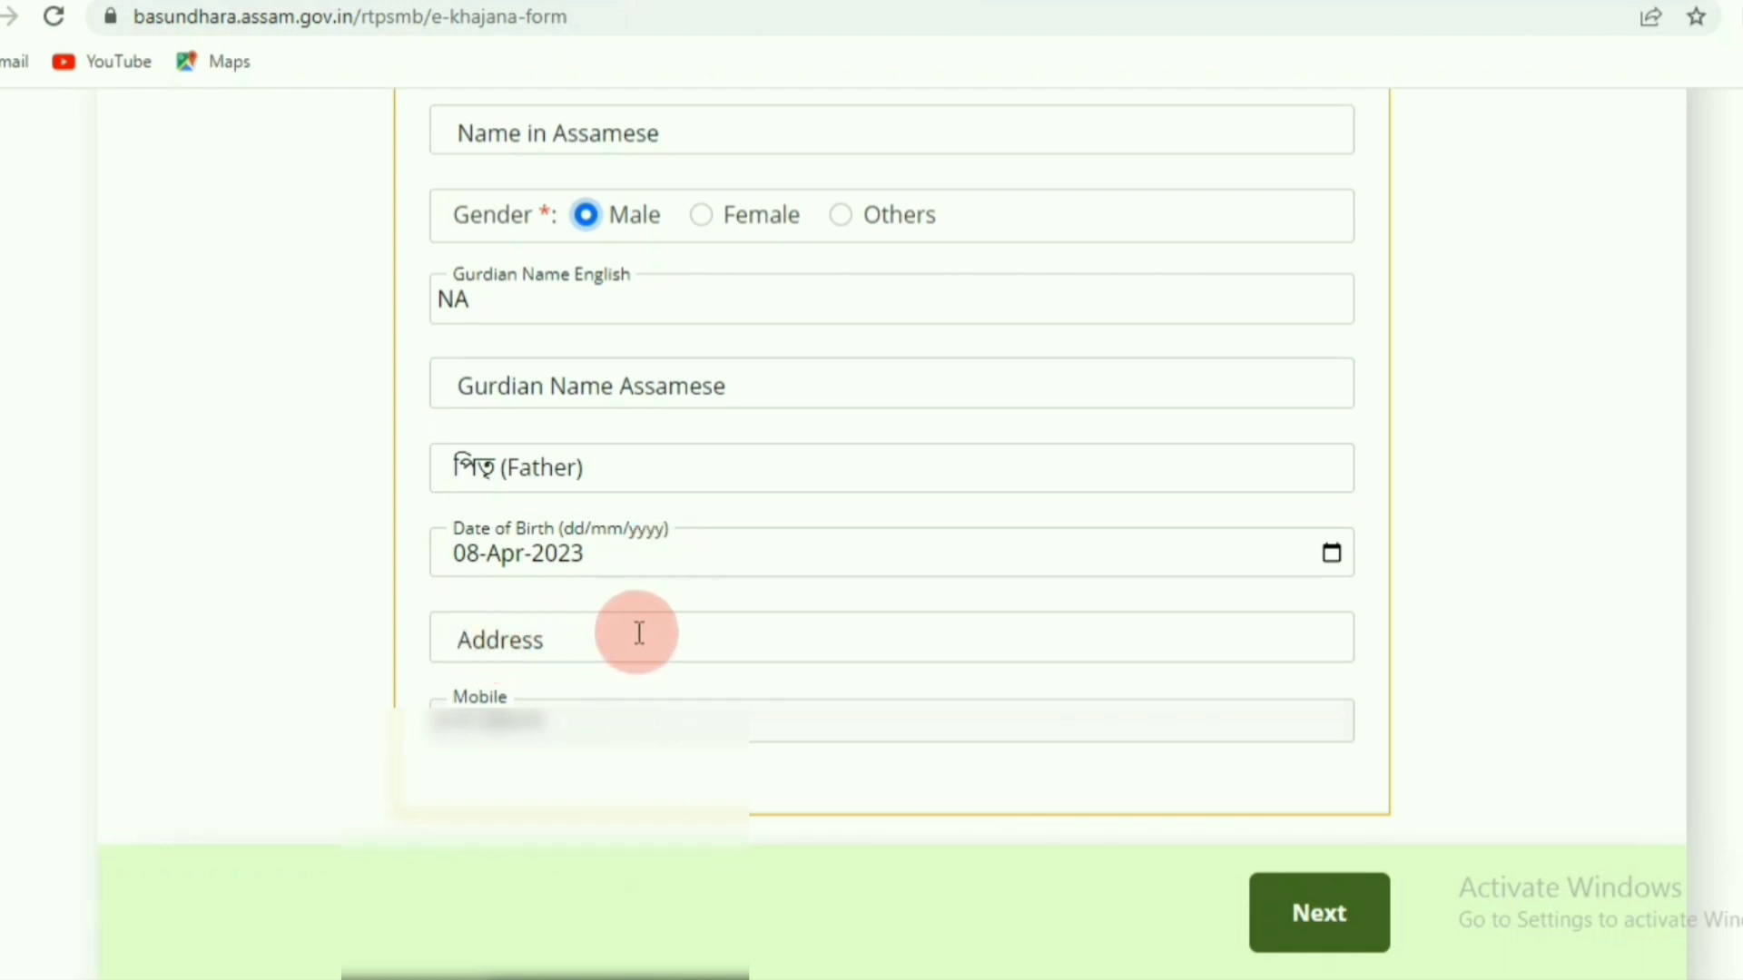
click(1293, 918)
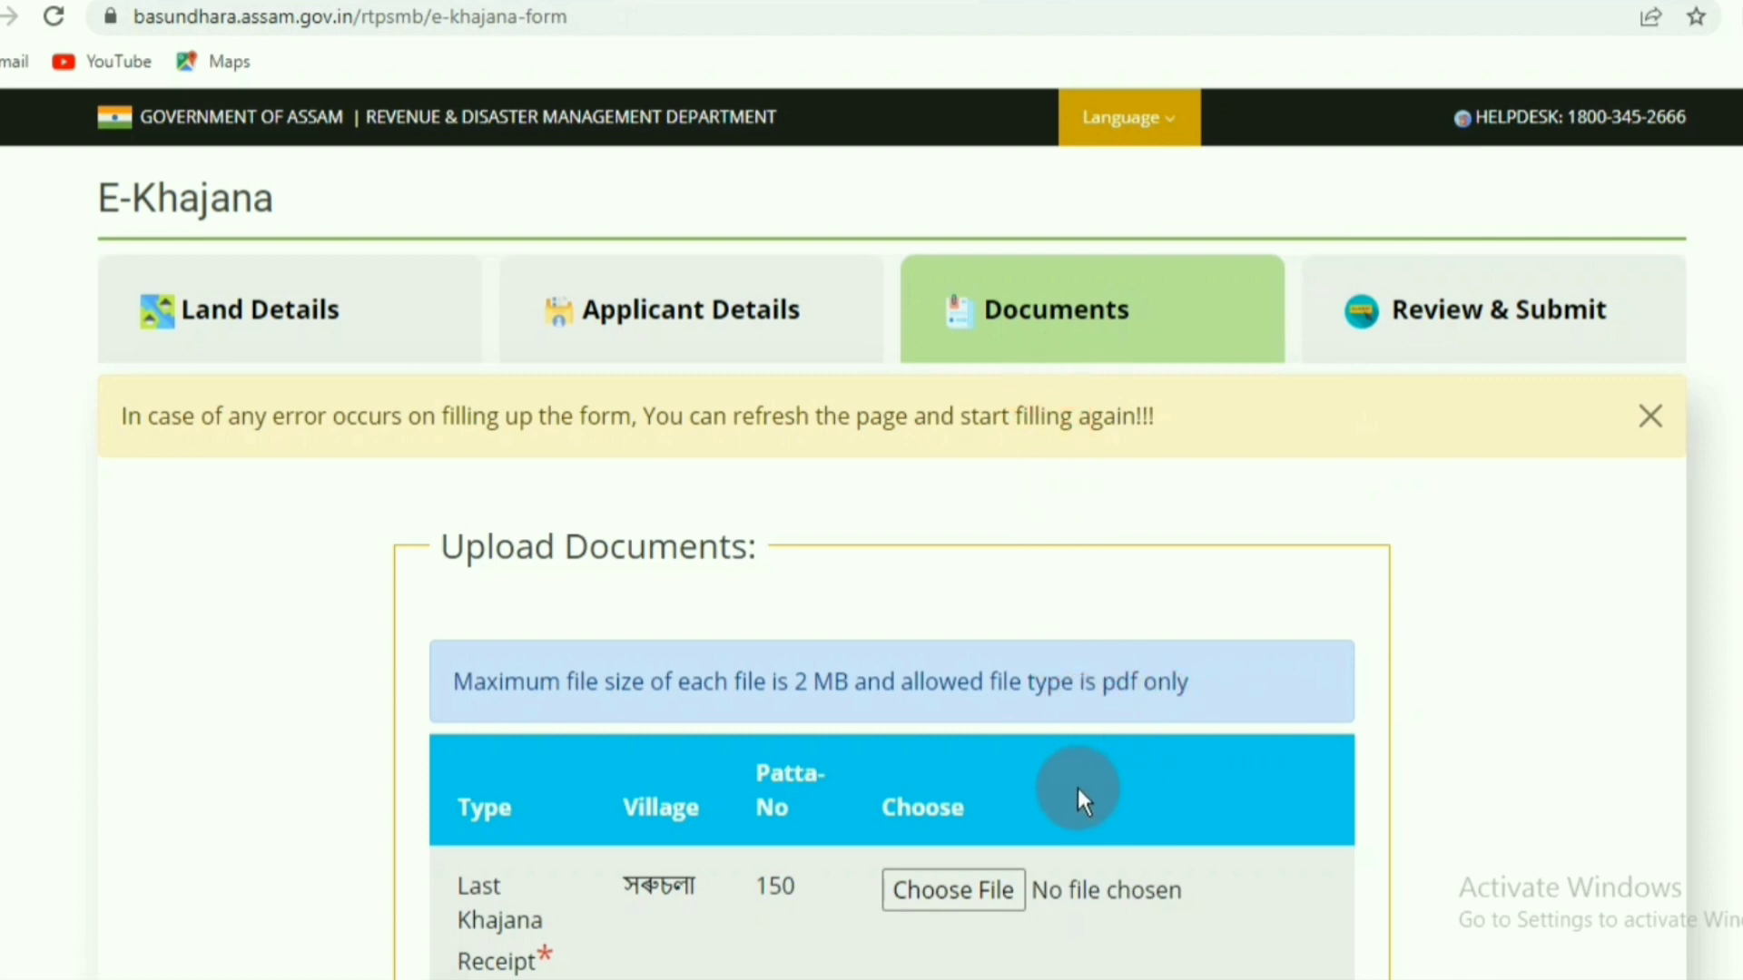
Attach 55.pdf as the Last Khajana Receipt and submit it, confirming that previous data can no longer be edited
scroll(1044, 744, down, 3)
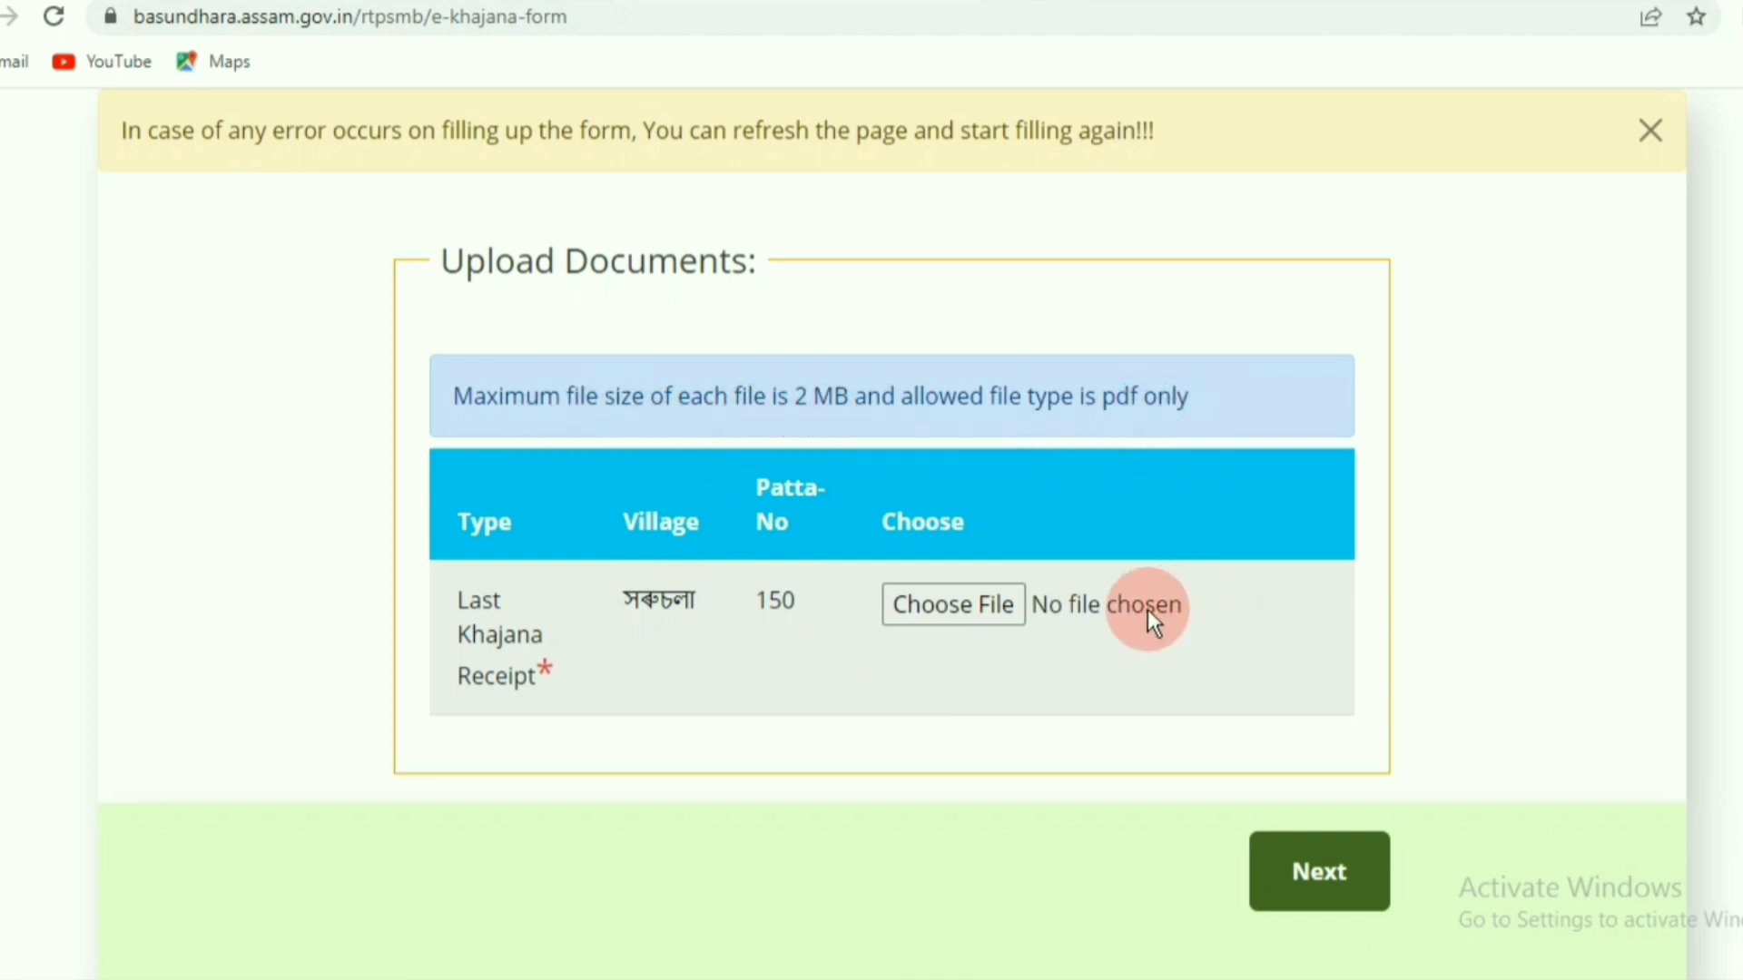
click(976, 606)
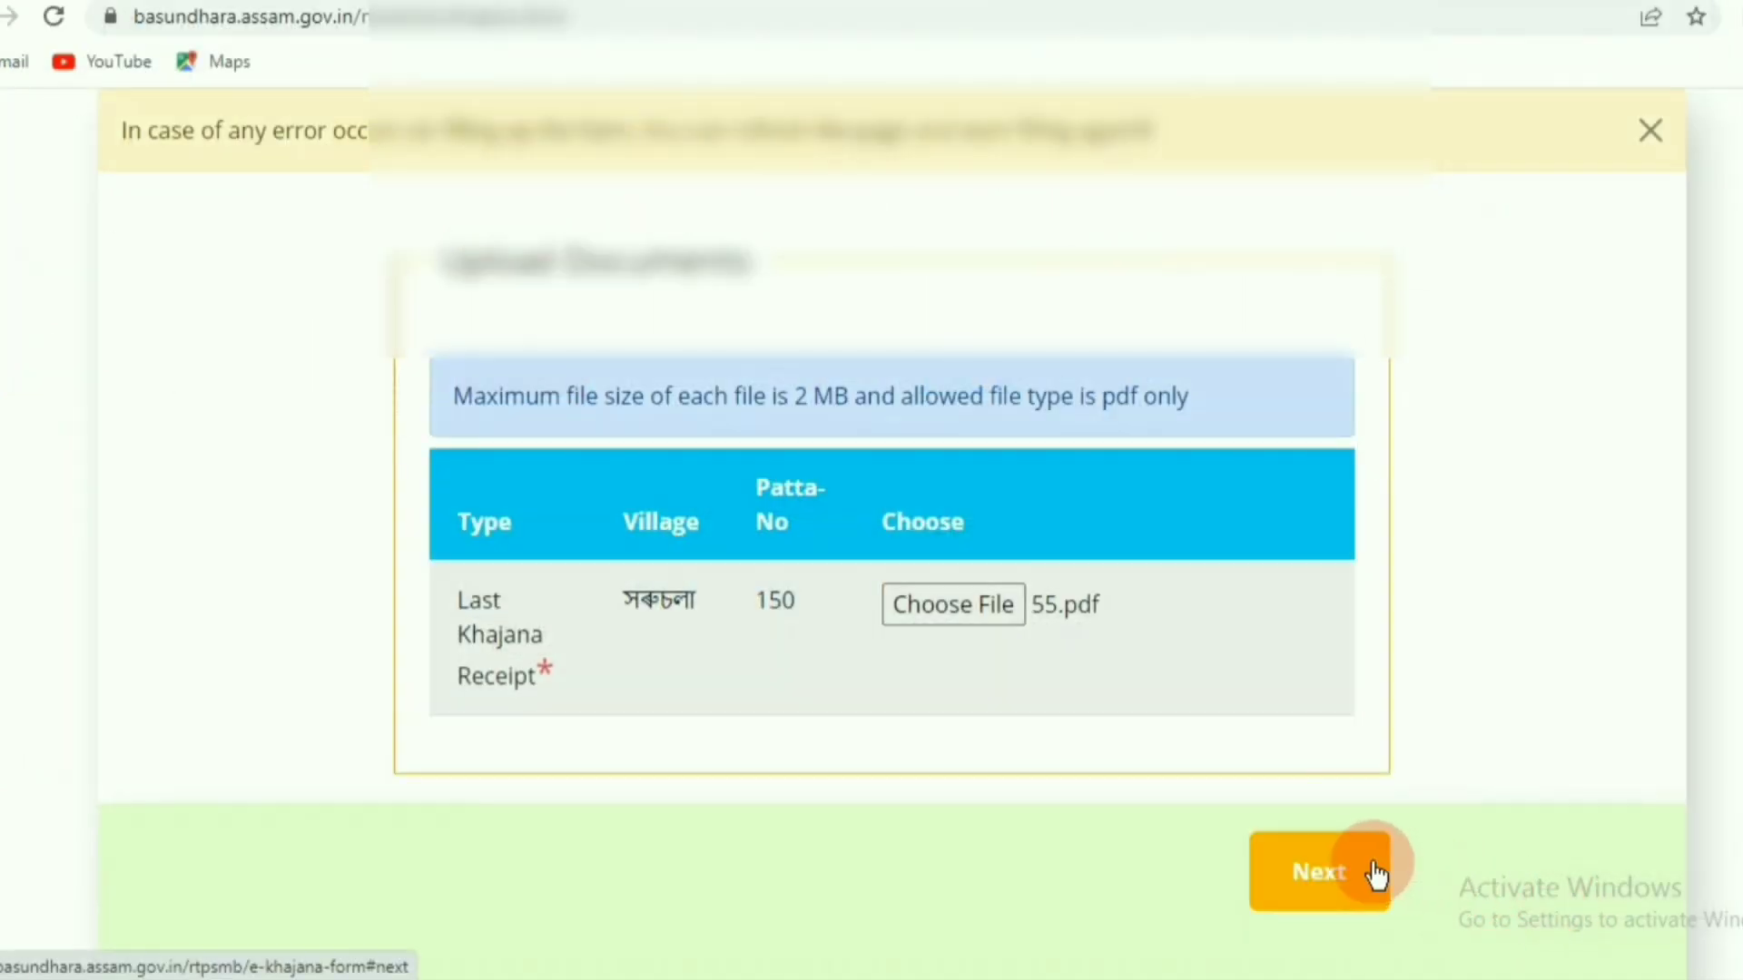
click(1356, 878)
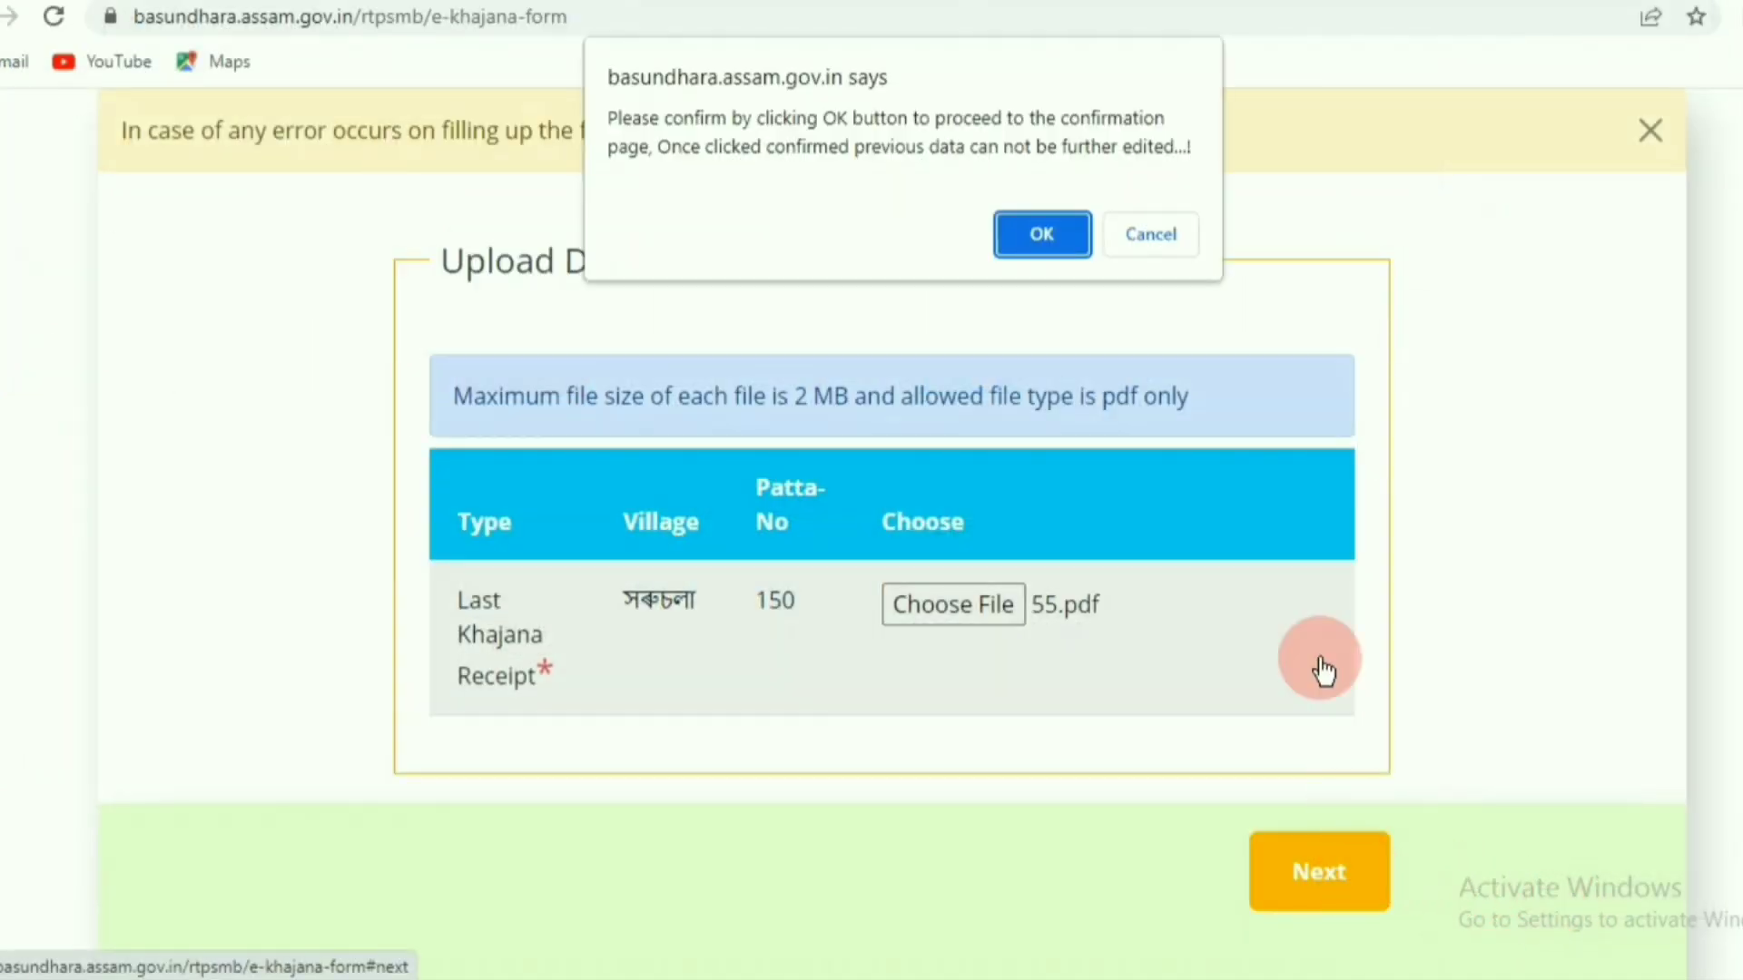
click(1012, 243)
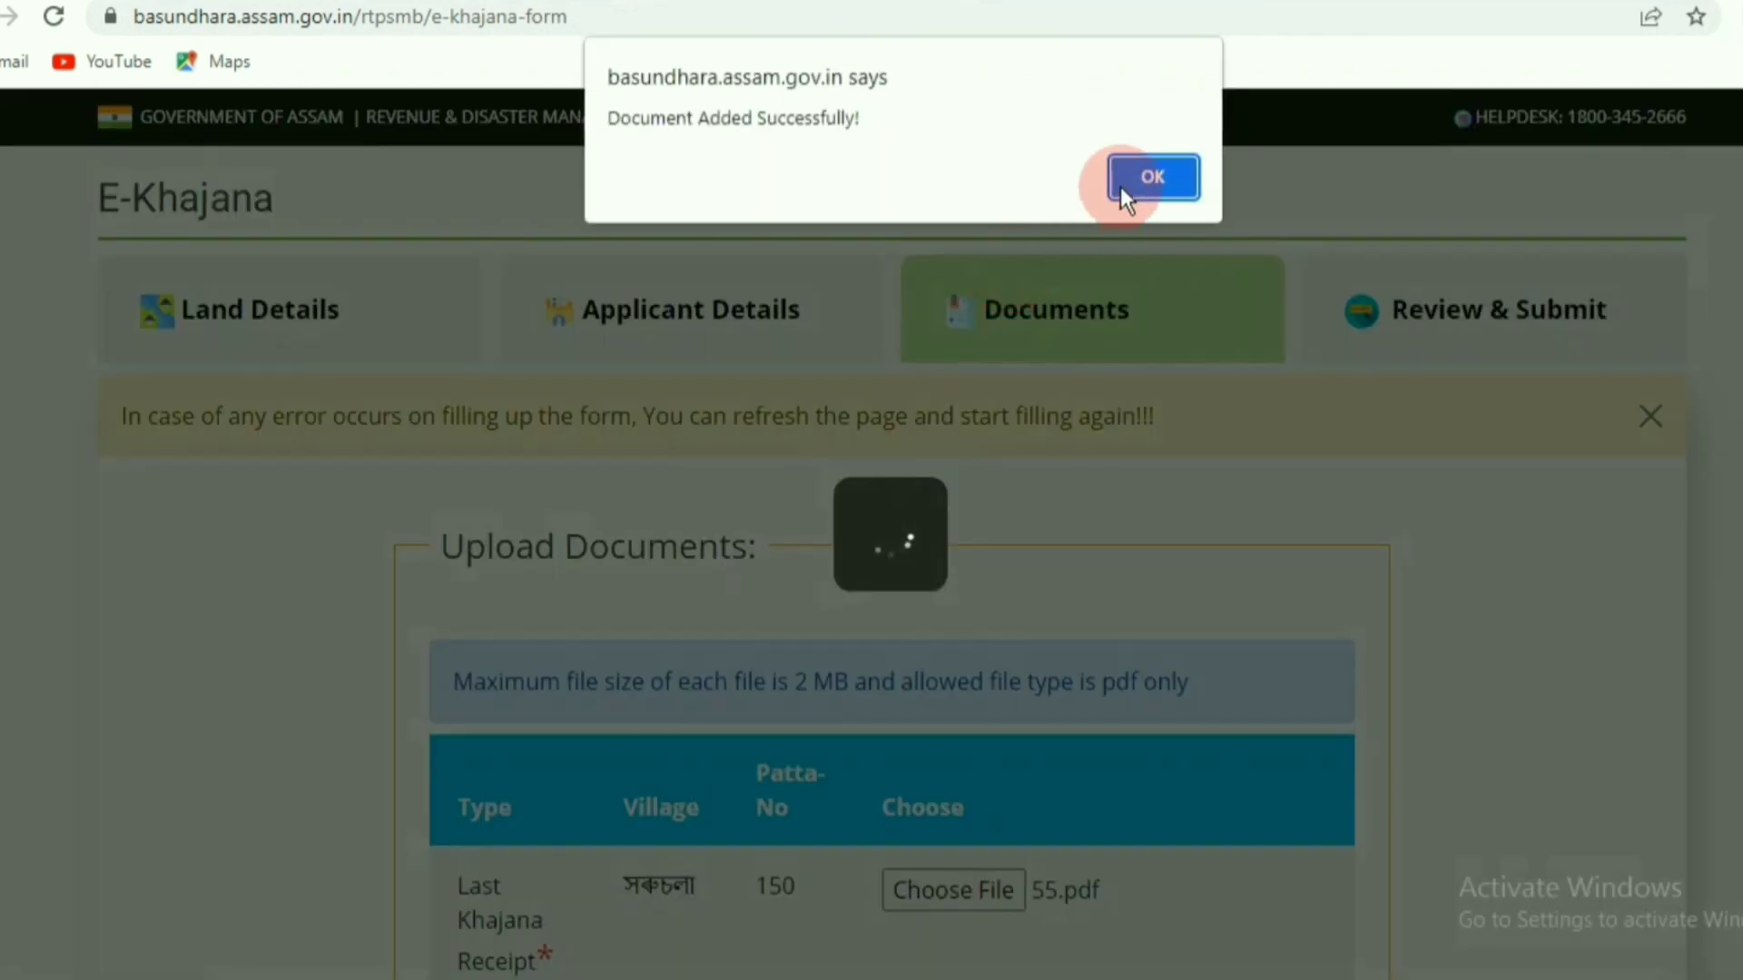
click(1149, 177)
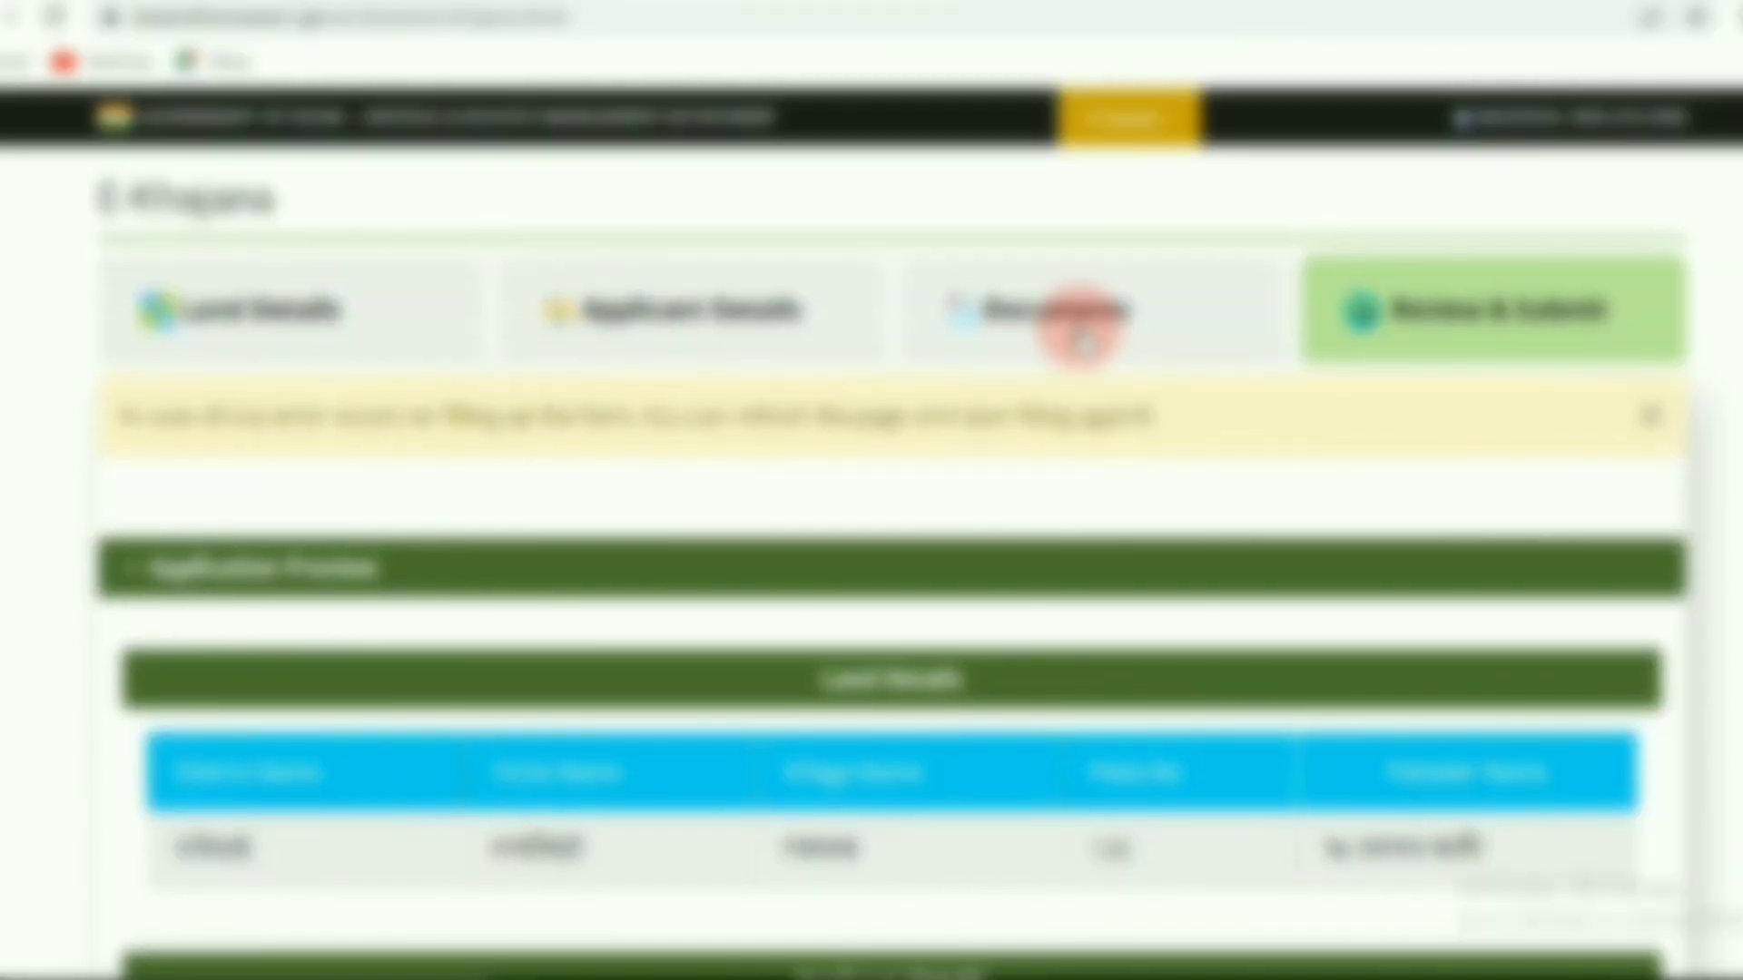
Accept the declaration on the terms and conditions below the application preview and finish the application
scroll(1085, 341, down, 1)
scroll(1080, 336, down, 6)
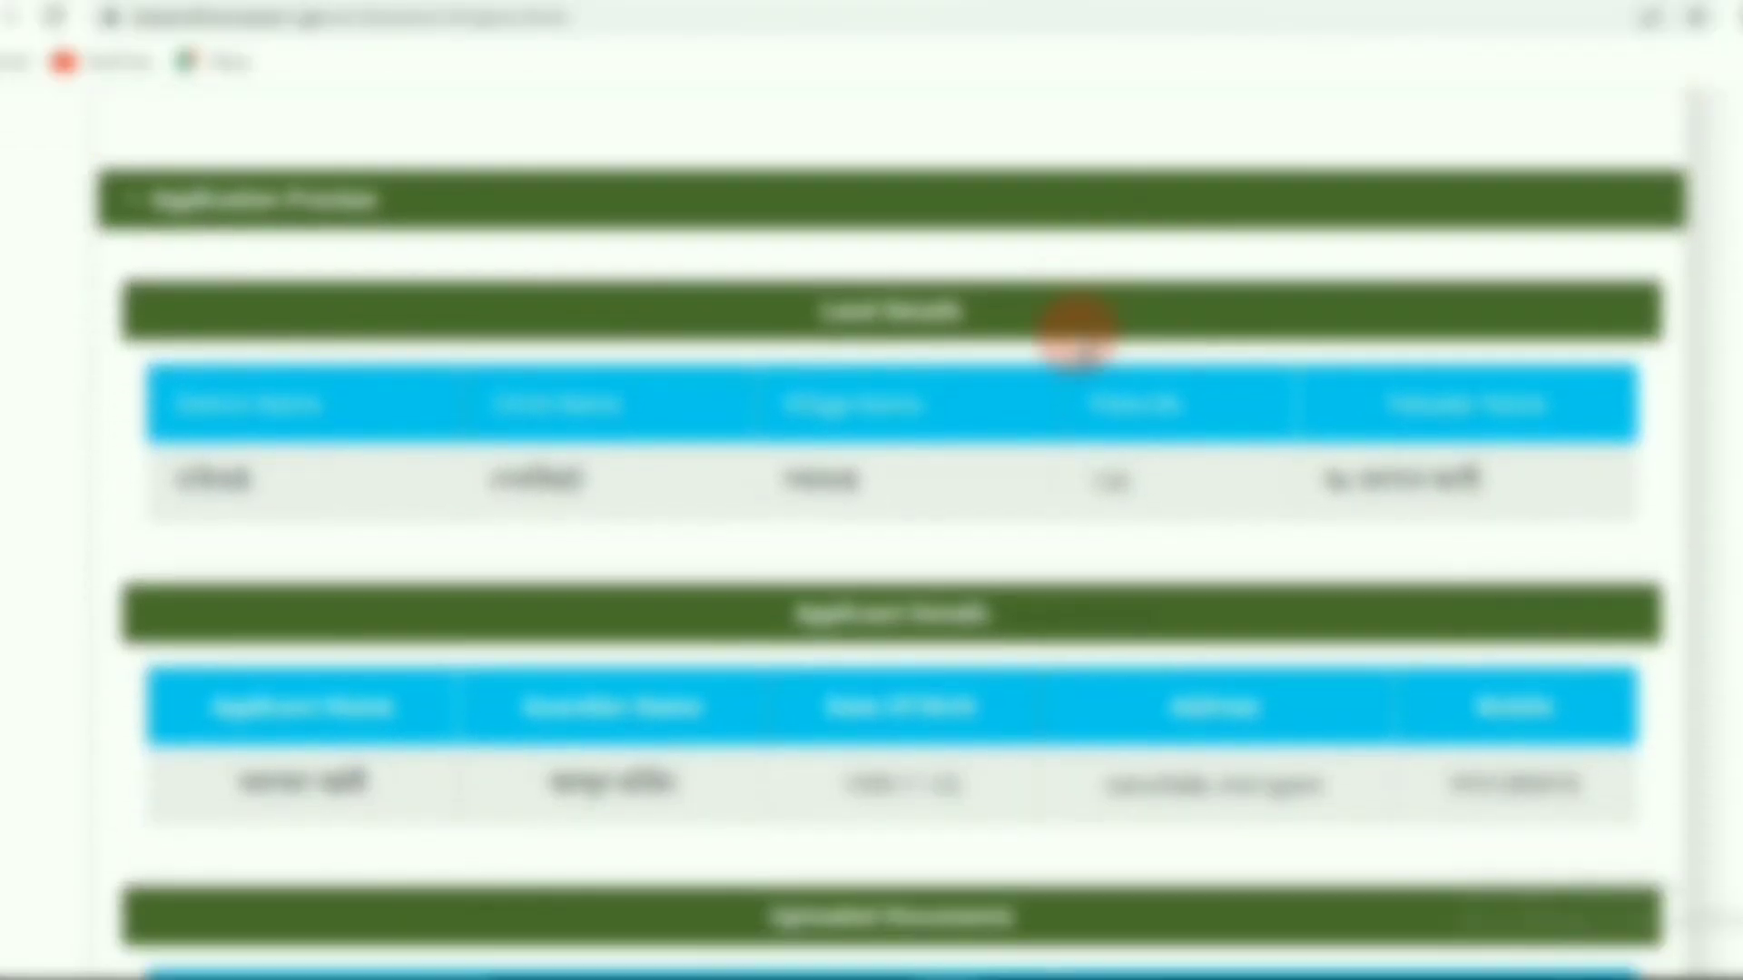
scroll(1073, 349, down, 3)
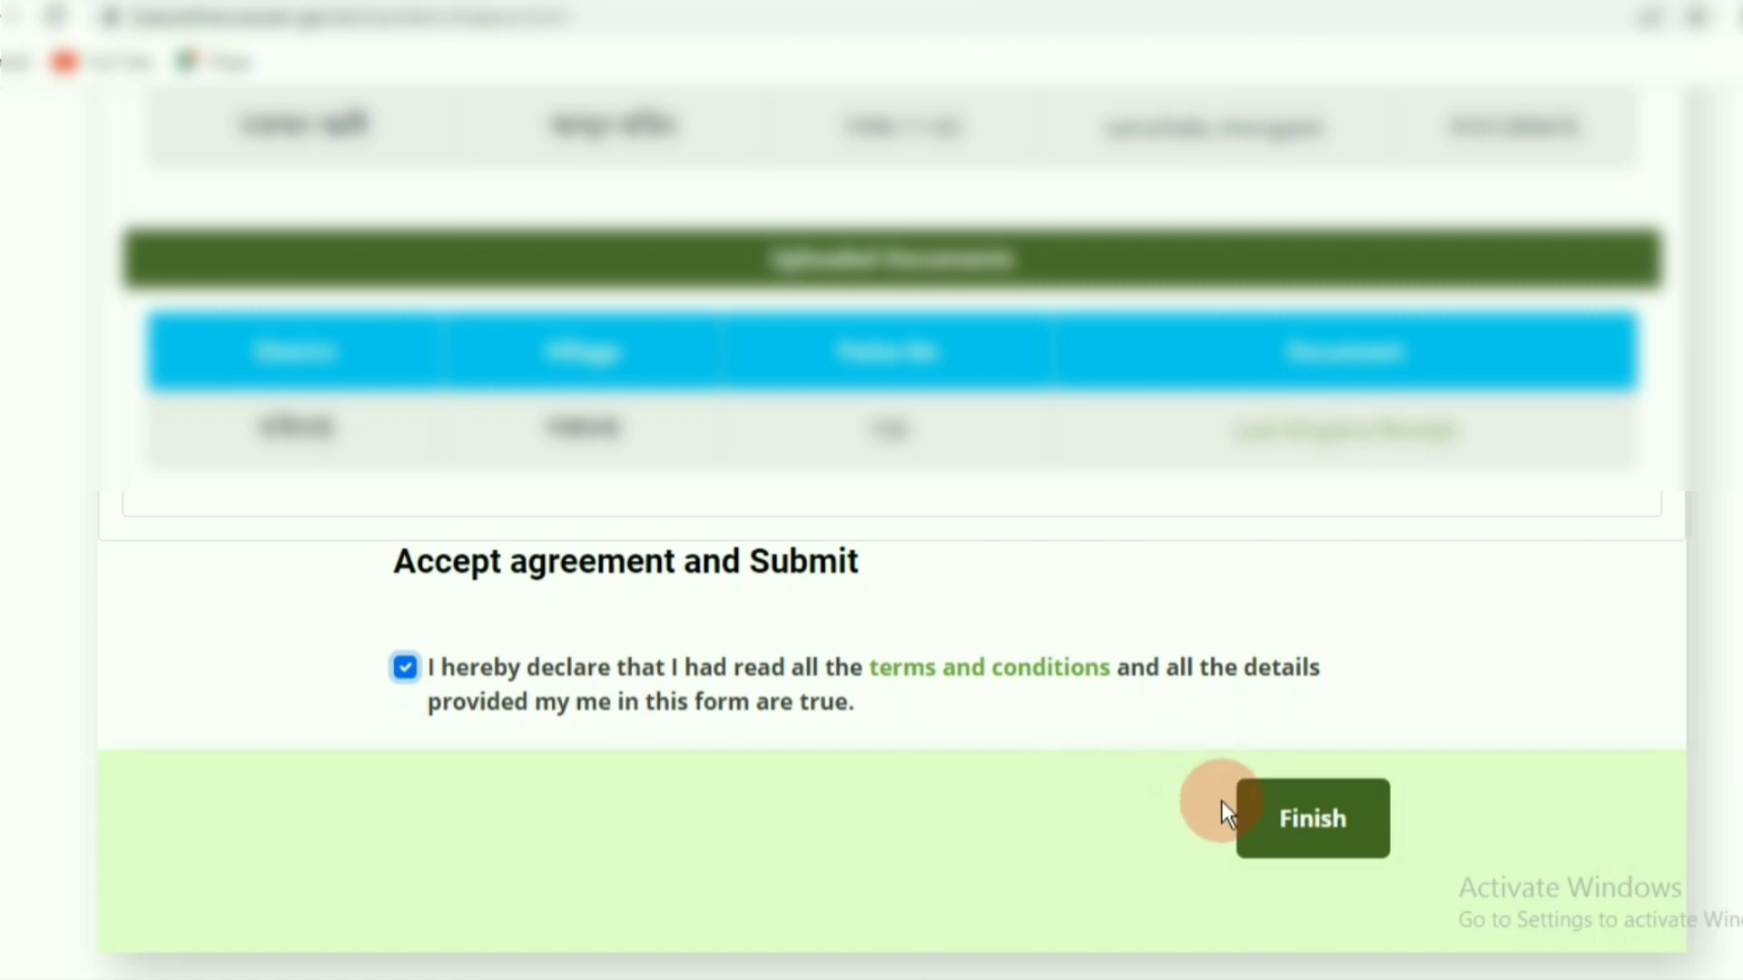
click(1321, 824)
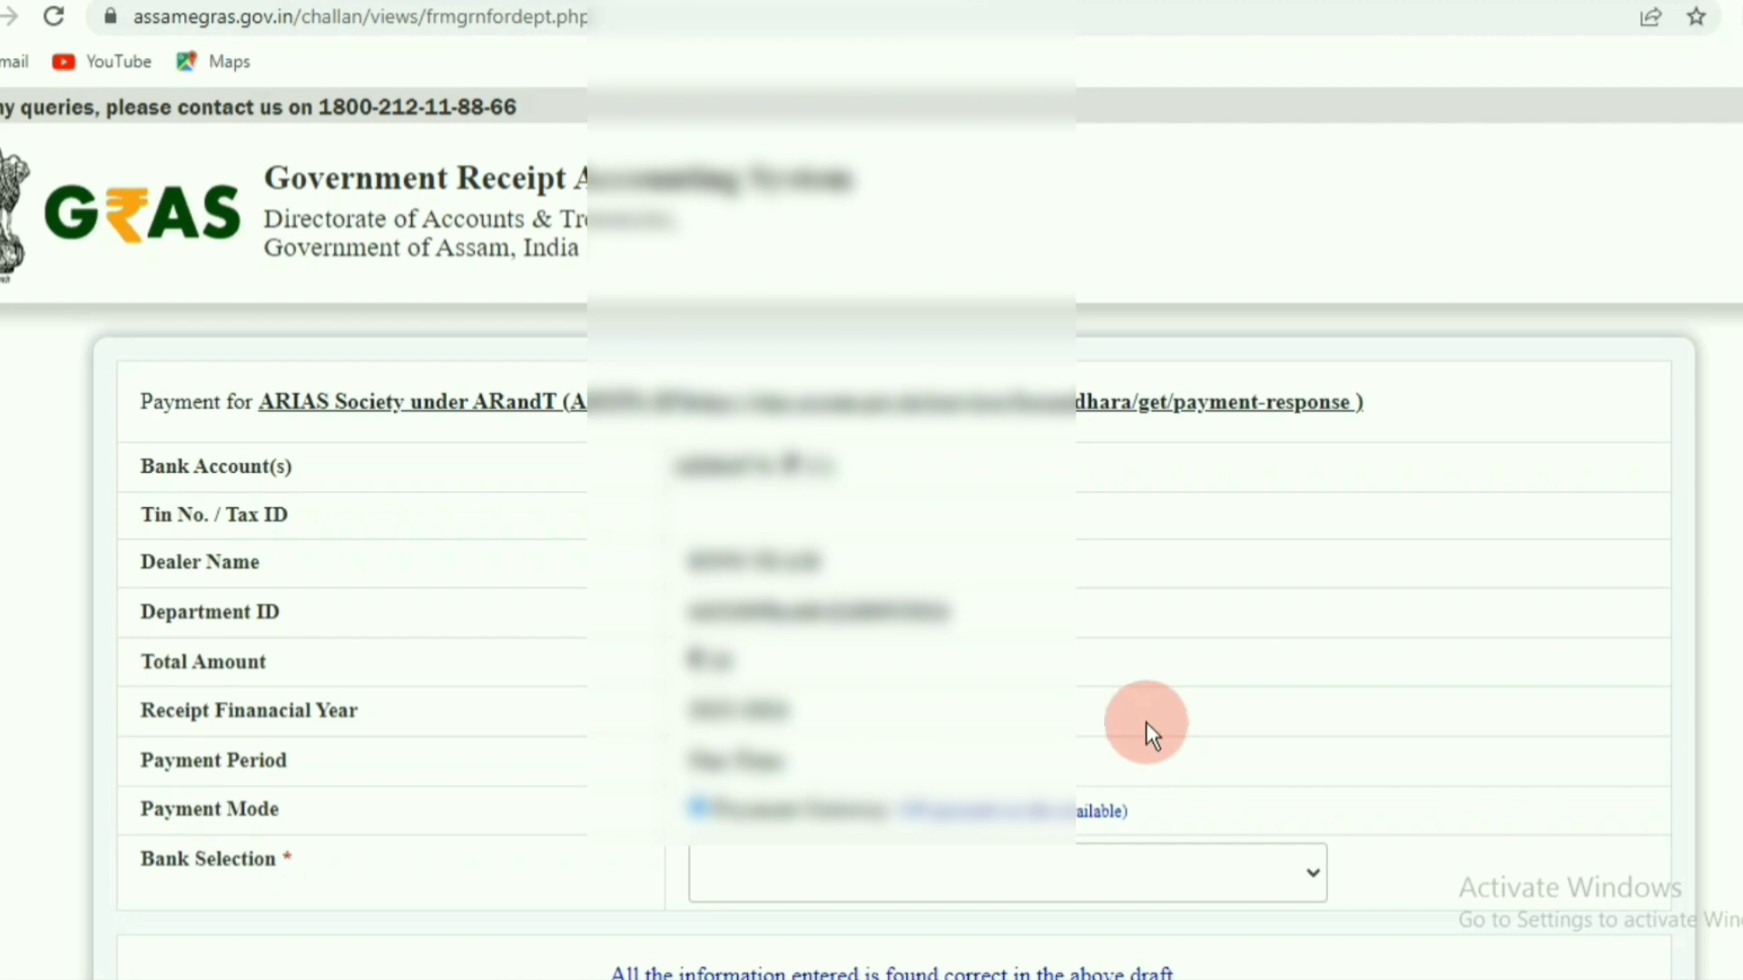
Choose AXIS EASYPAY (No Charges) as the bank, agree to the challan details and proceed for payment
scroll(1058, 662, down, 3)
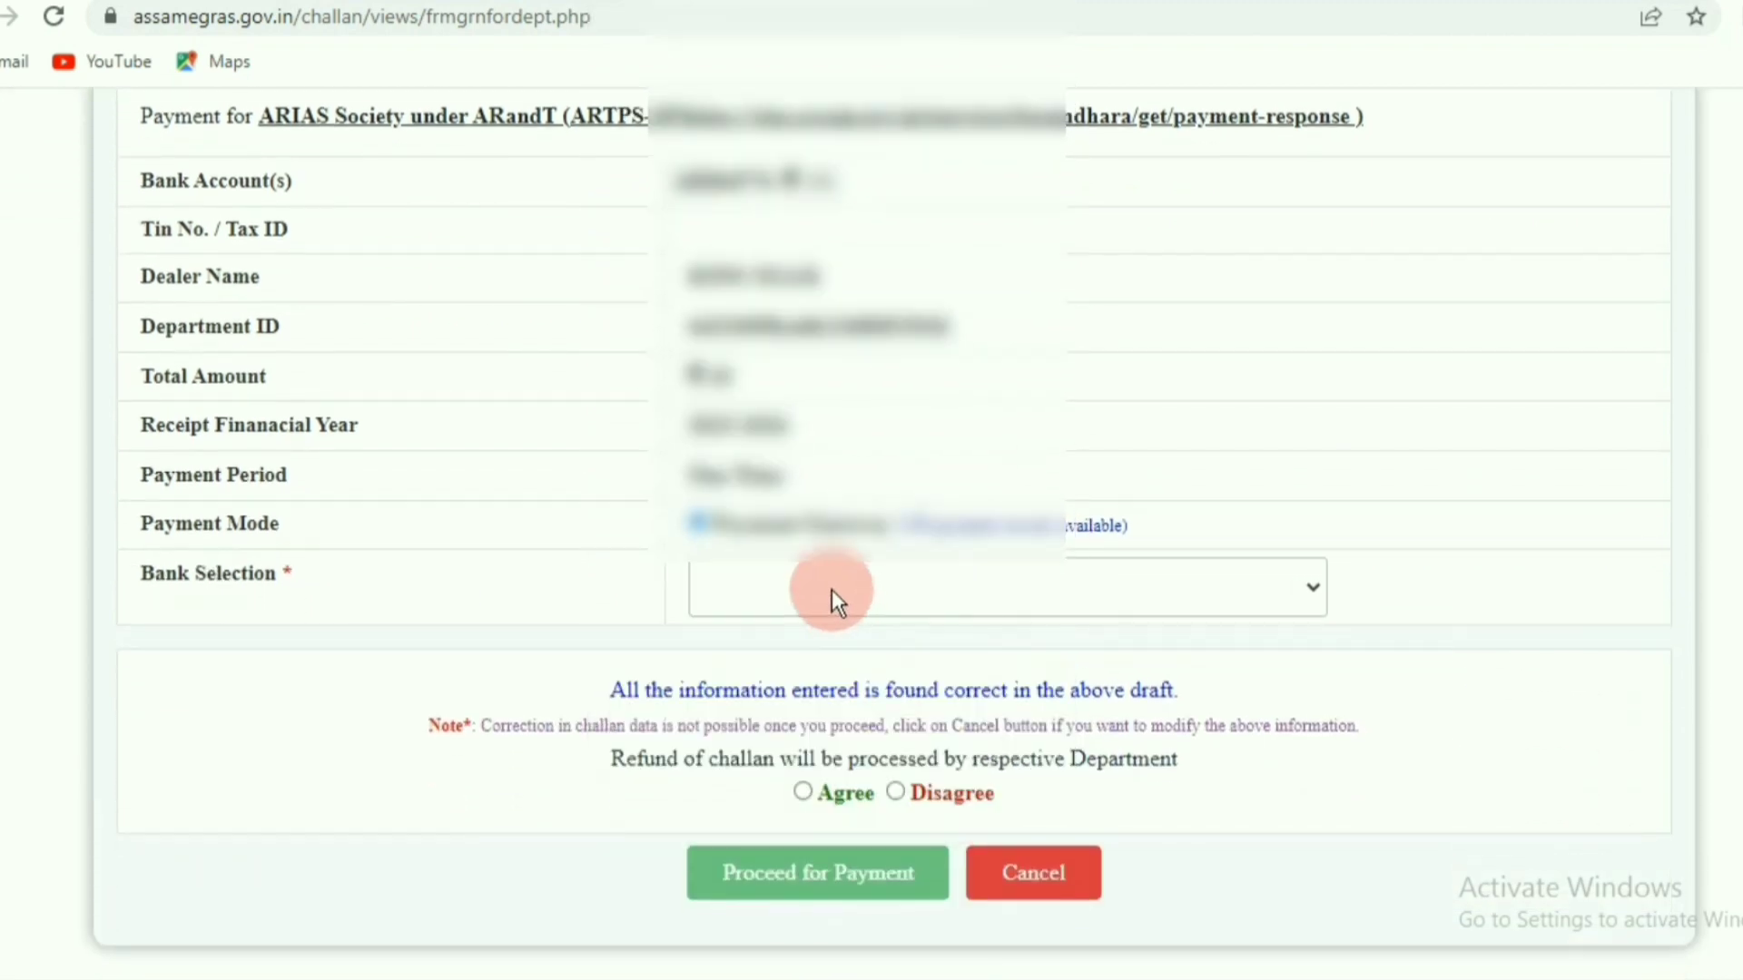
click(939, 590)
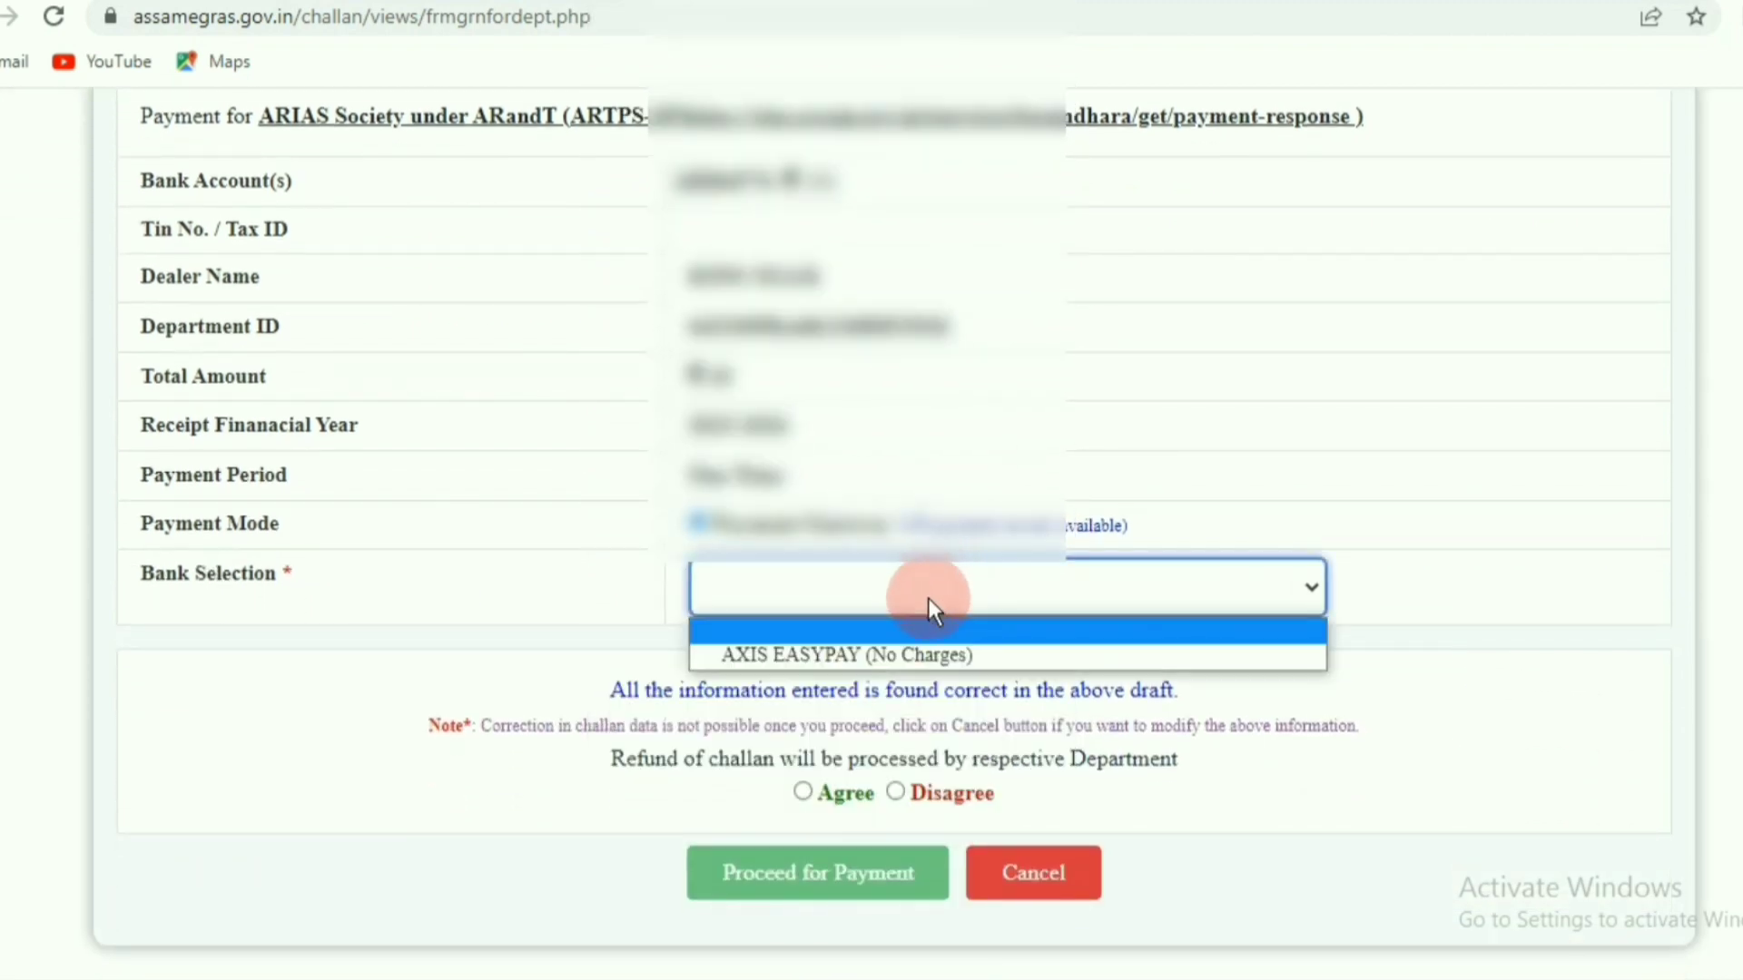
click(879, 654)
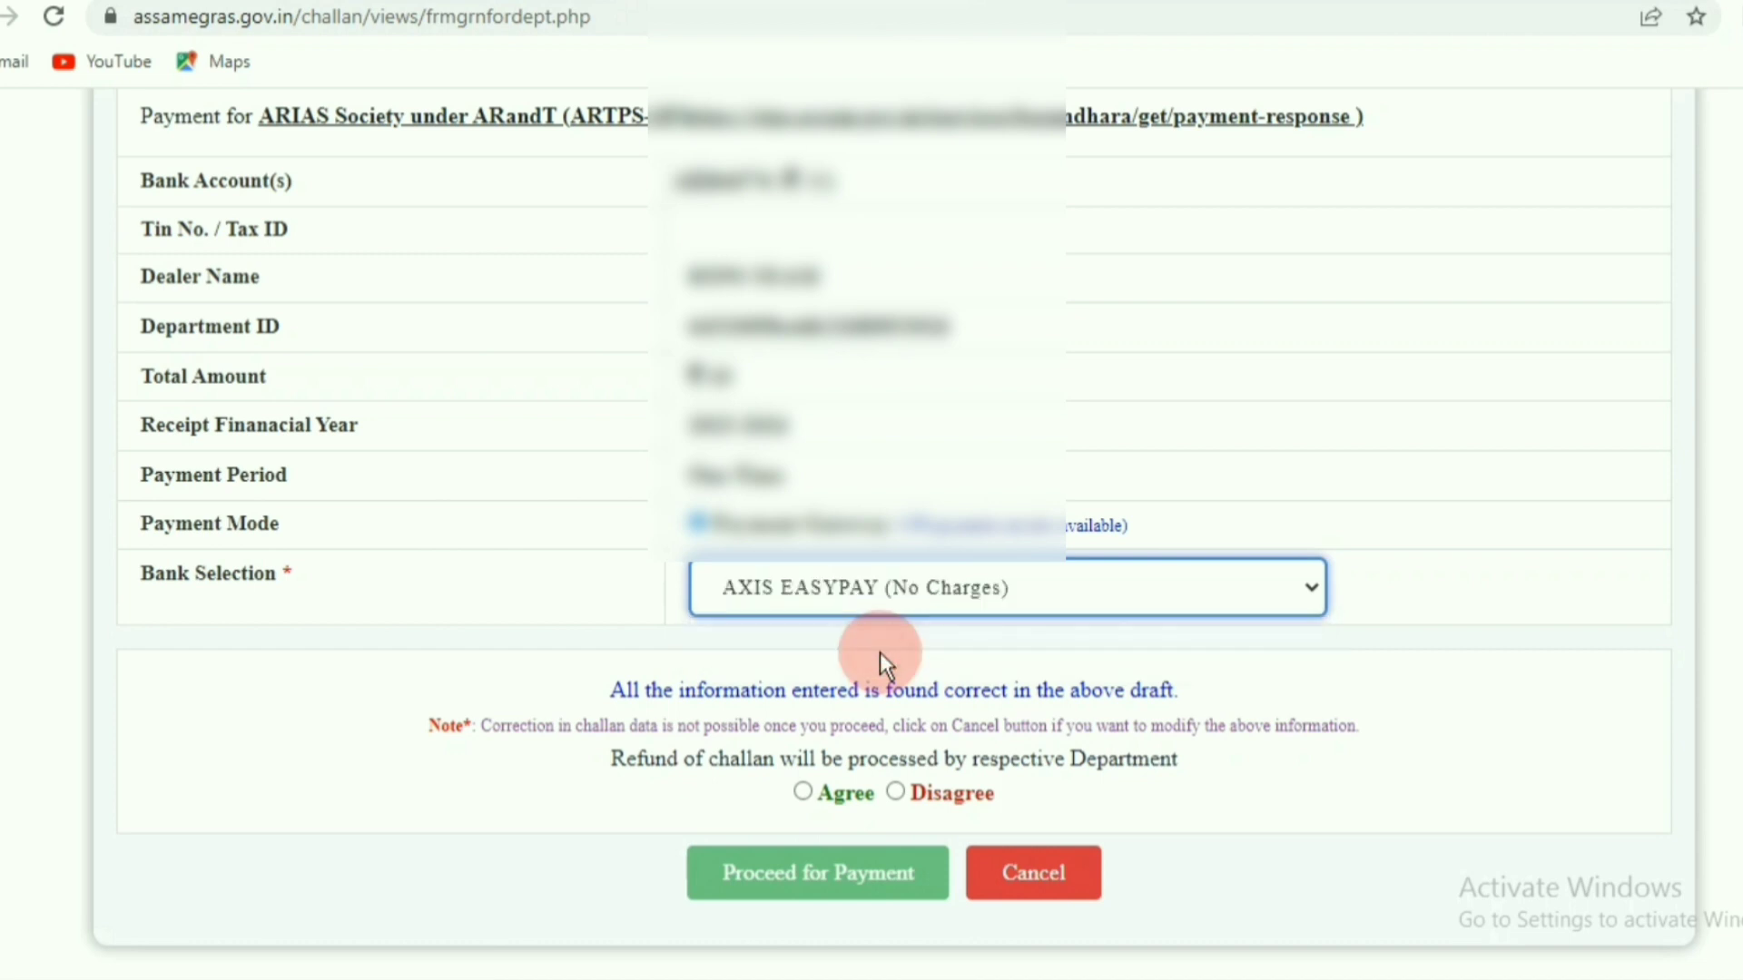
click(802, 791)
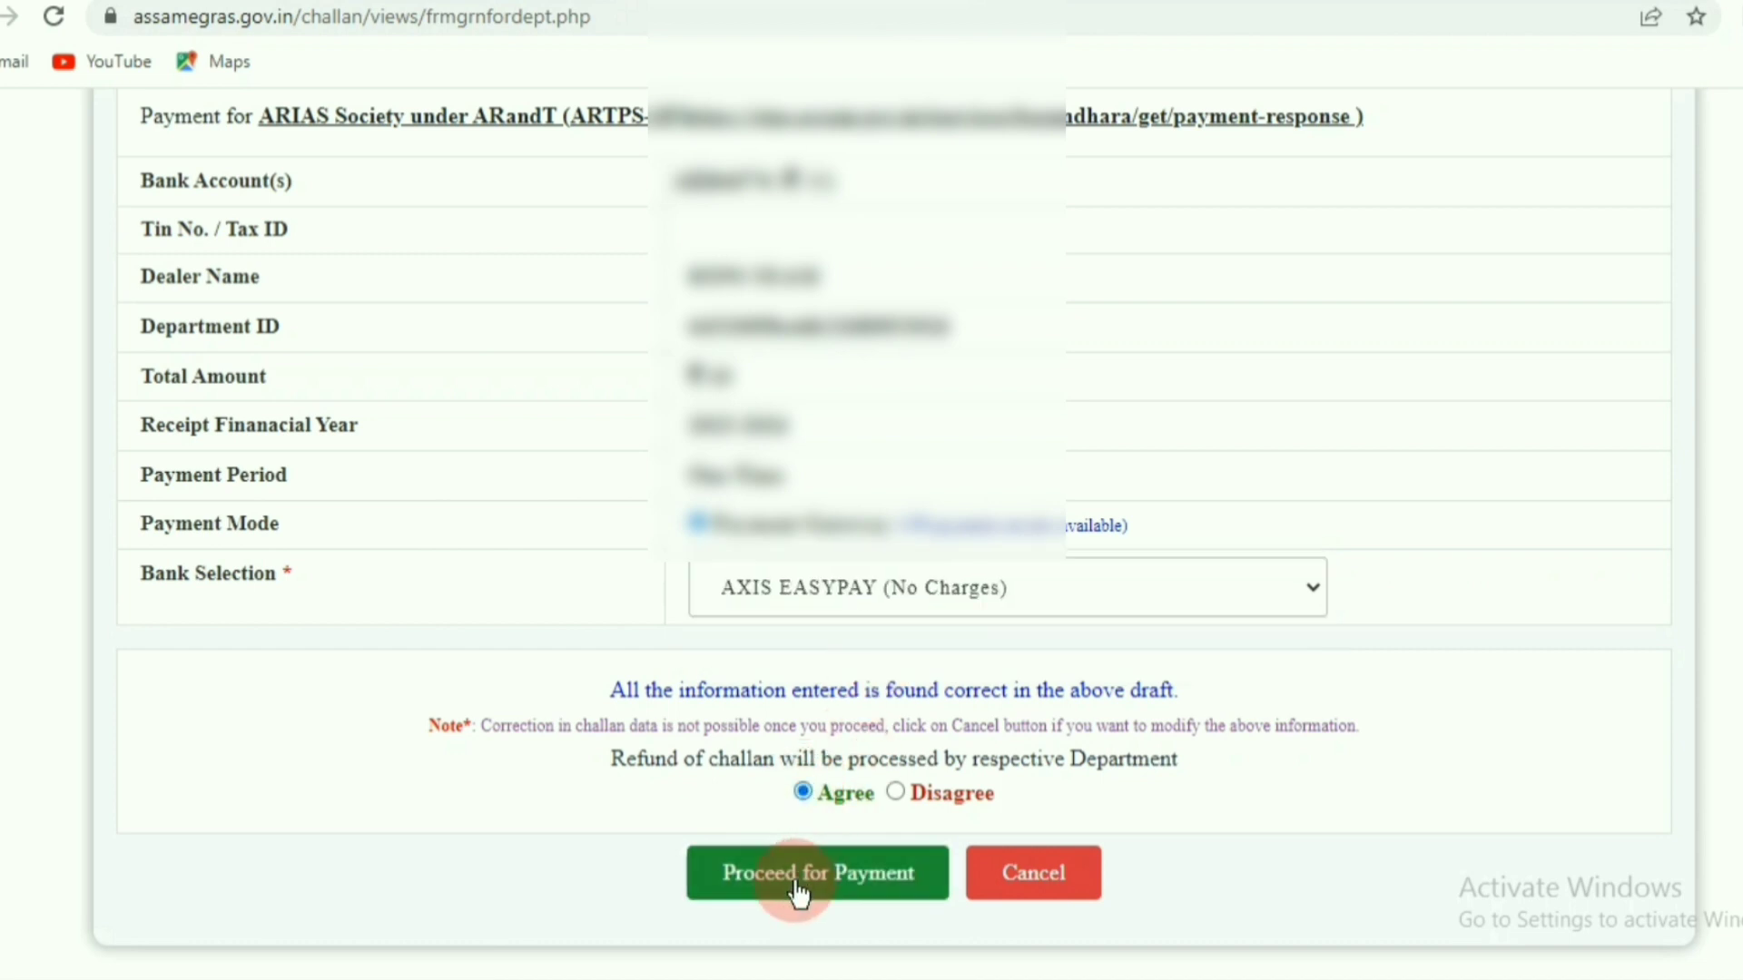
click(806, 876)
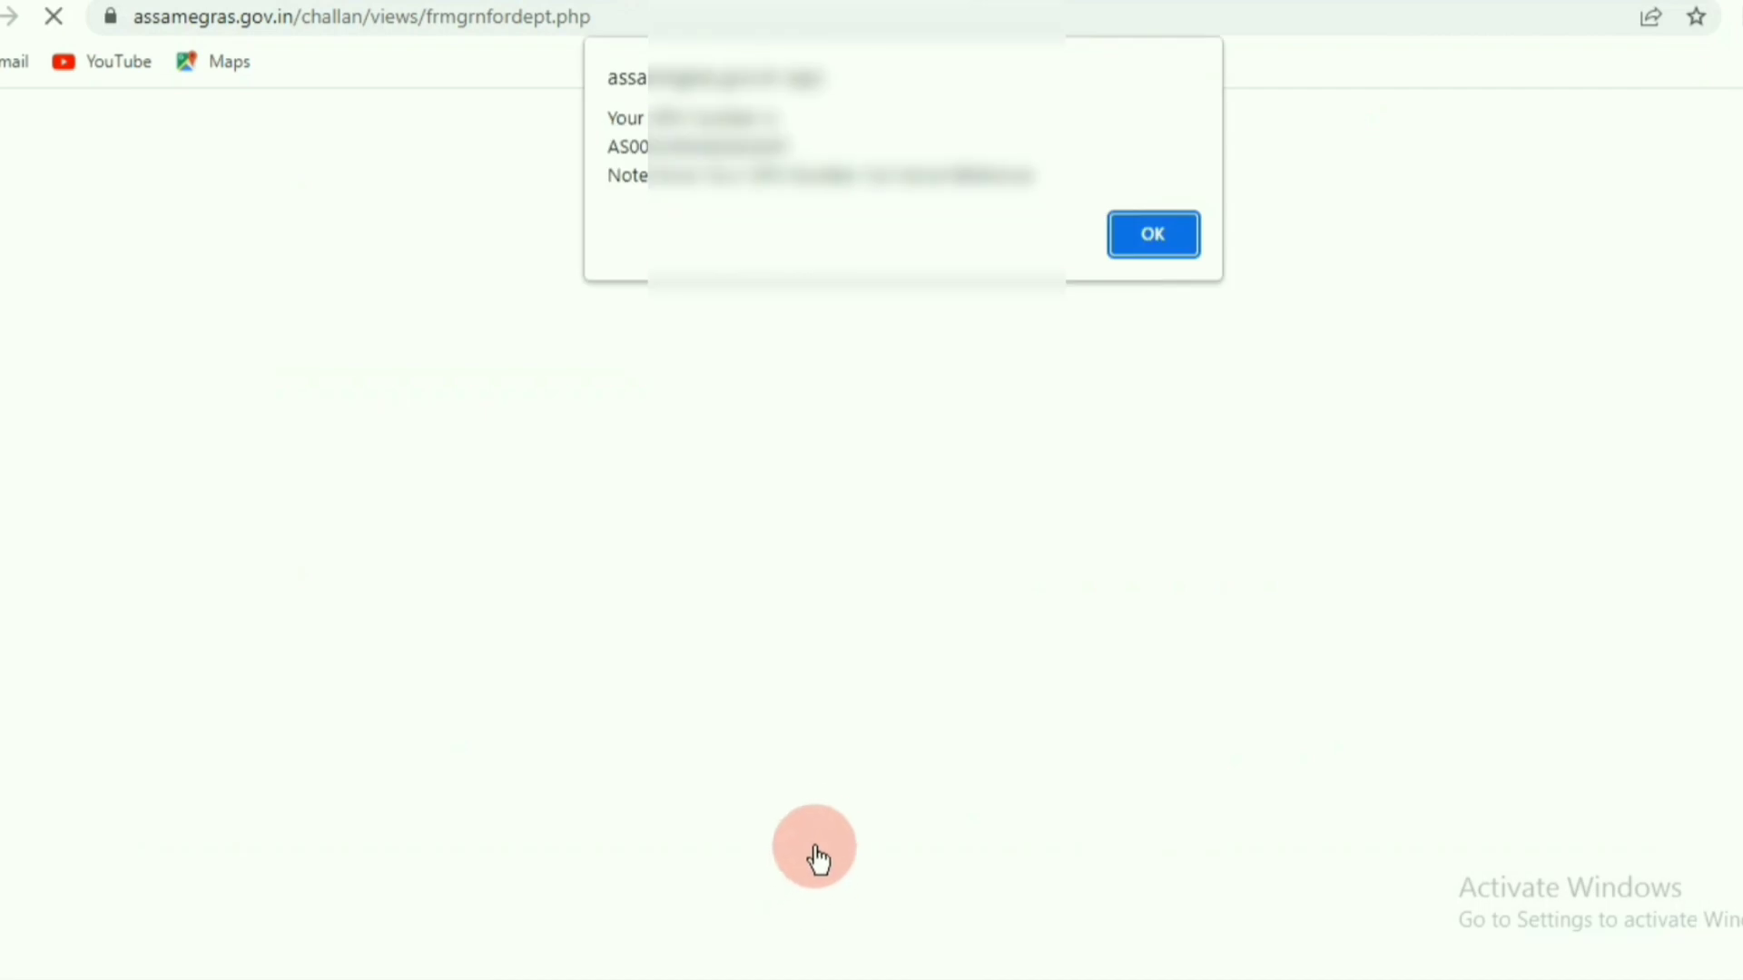
key(Return)
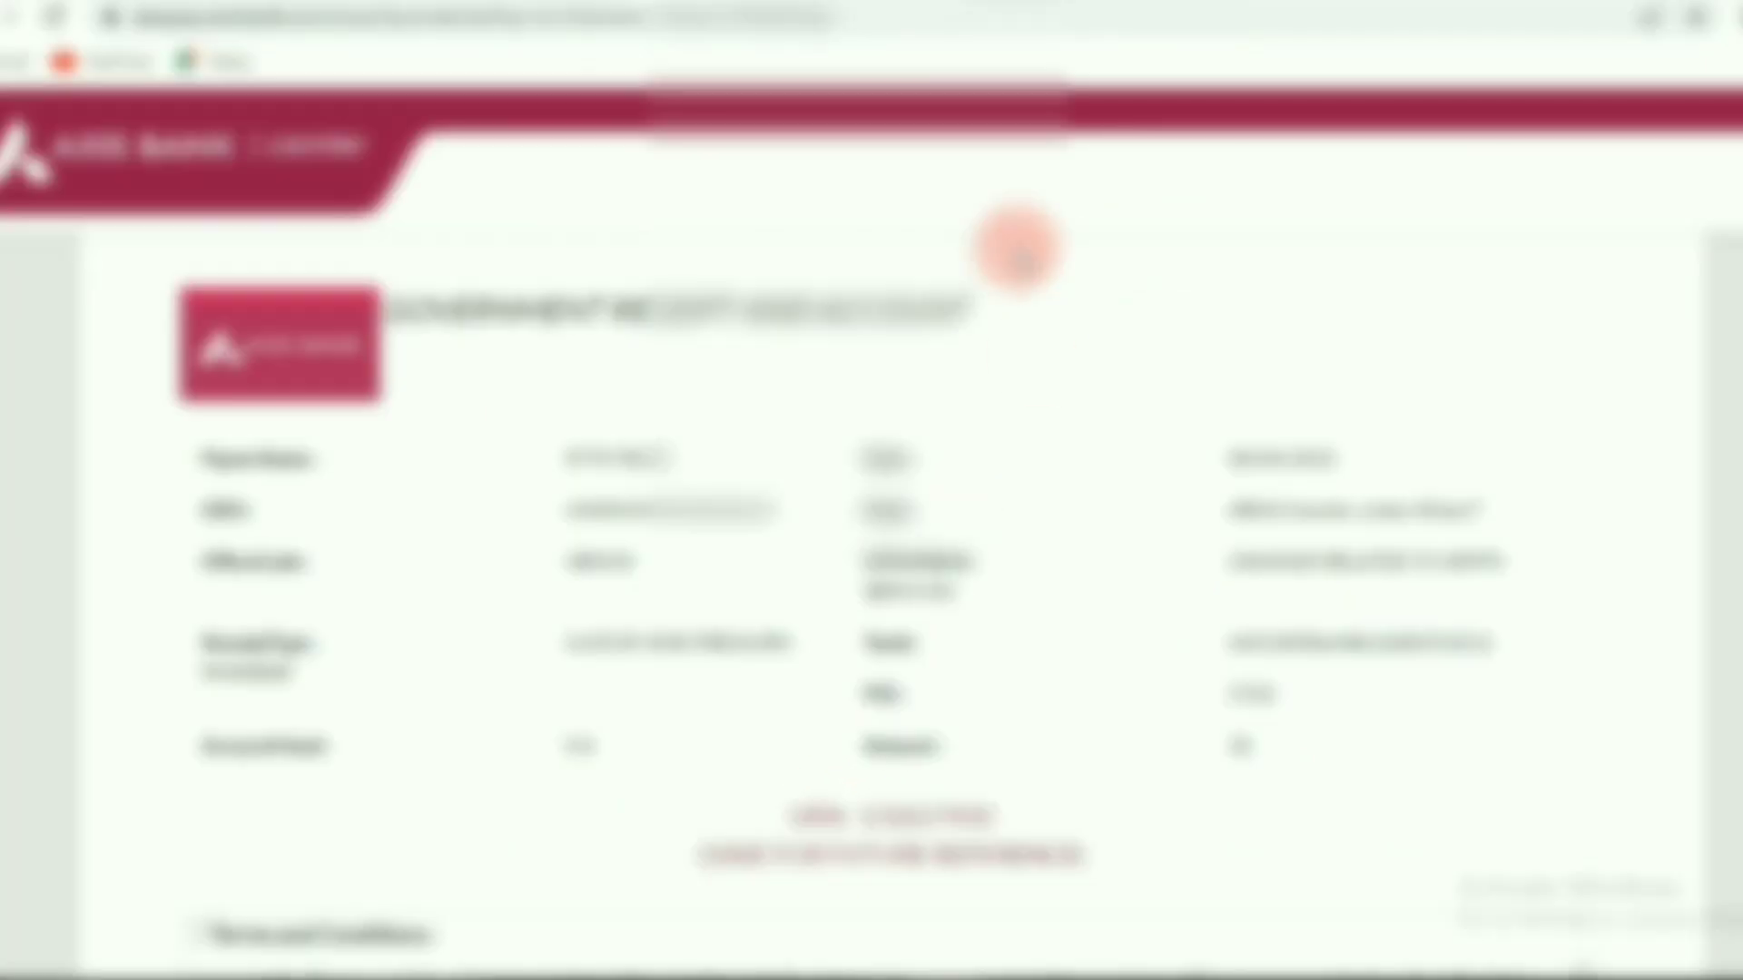
Accept the Easypay terms and conditions and submit the application fee payment by UPI for completion on the phone
scroll(641, 455, down, 5)
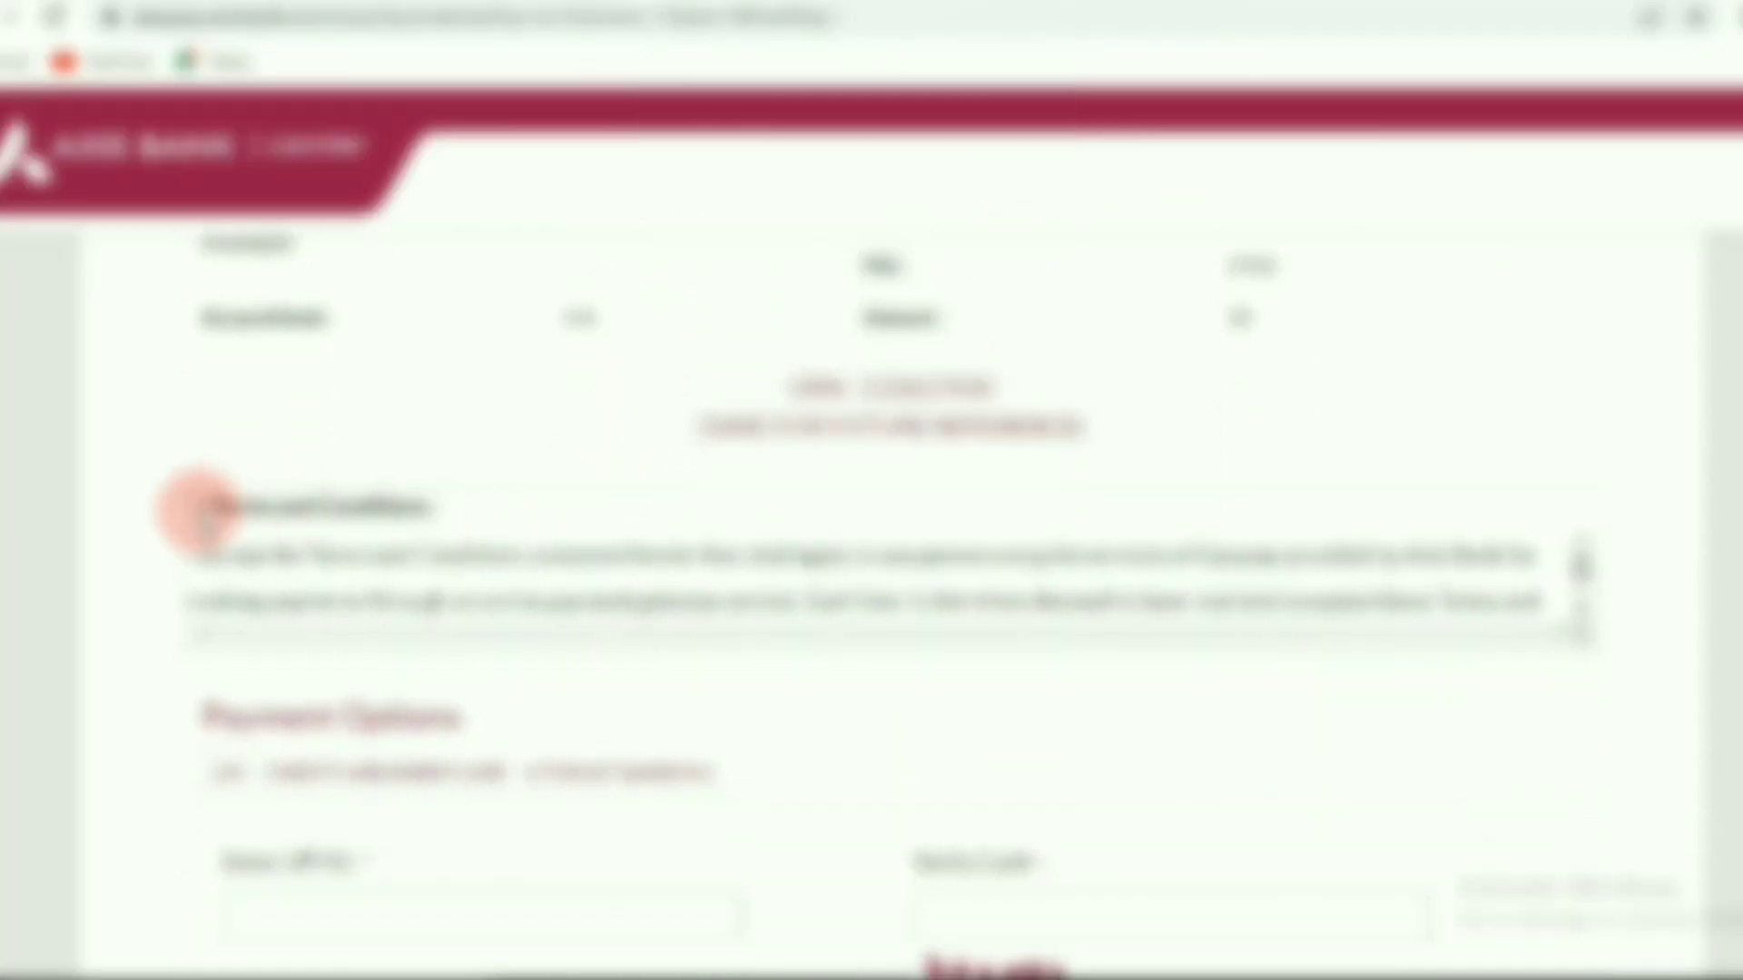
click(198, 508)
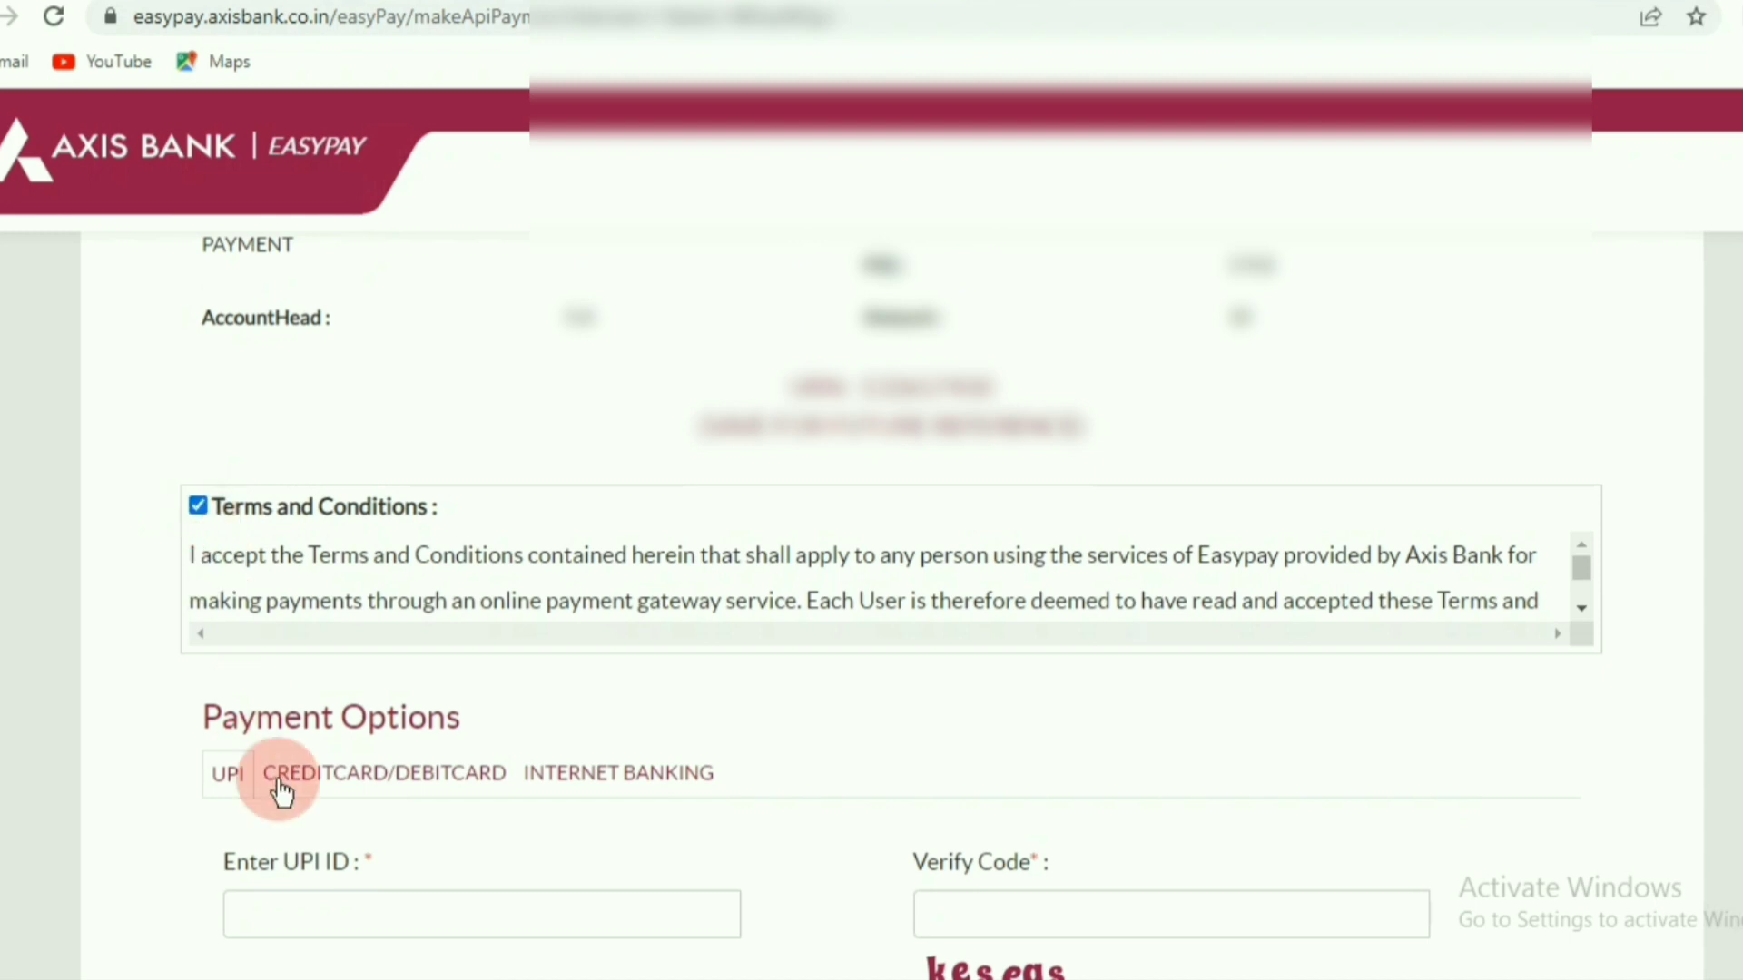
scroll(291, 902, down, 2)
click(334, 774)
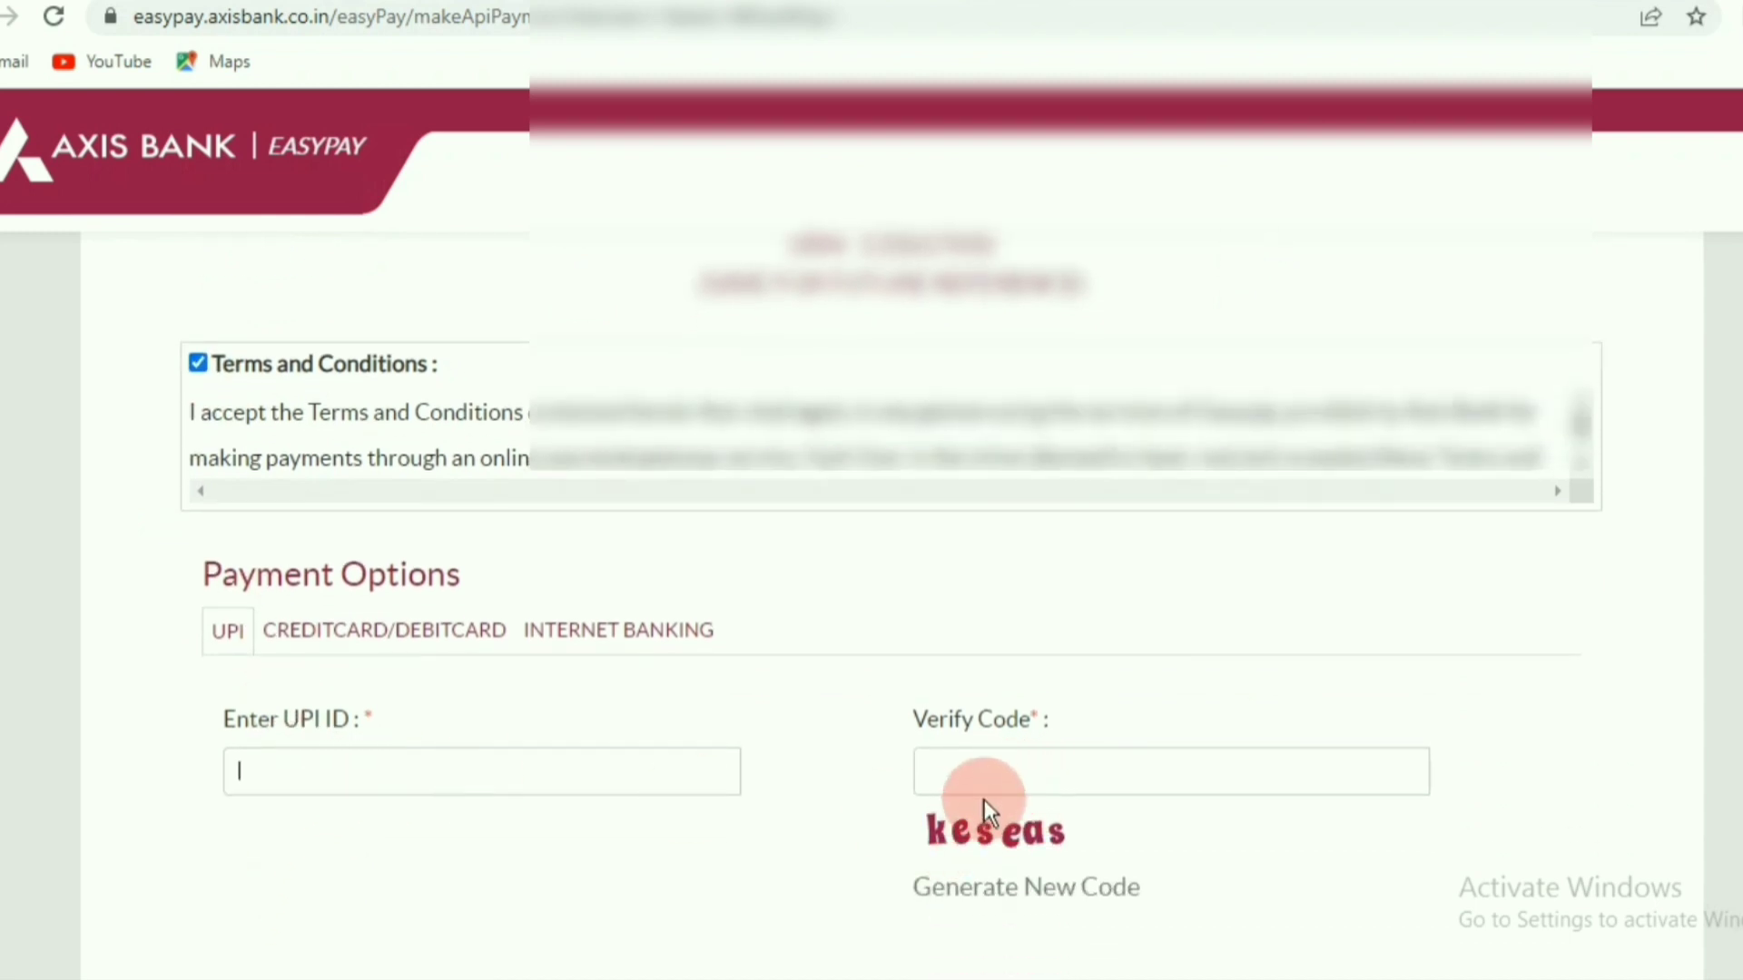
click(999, 778)
scroll(998, 779, down, 3)
scroll(999, 779, down, 1)
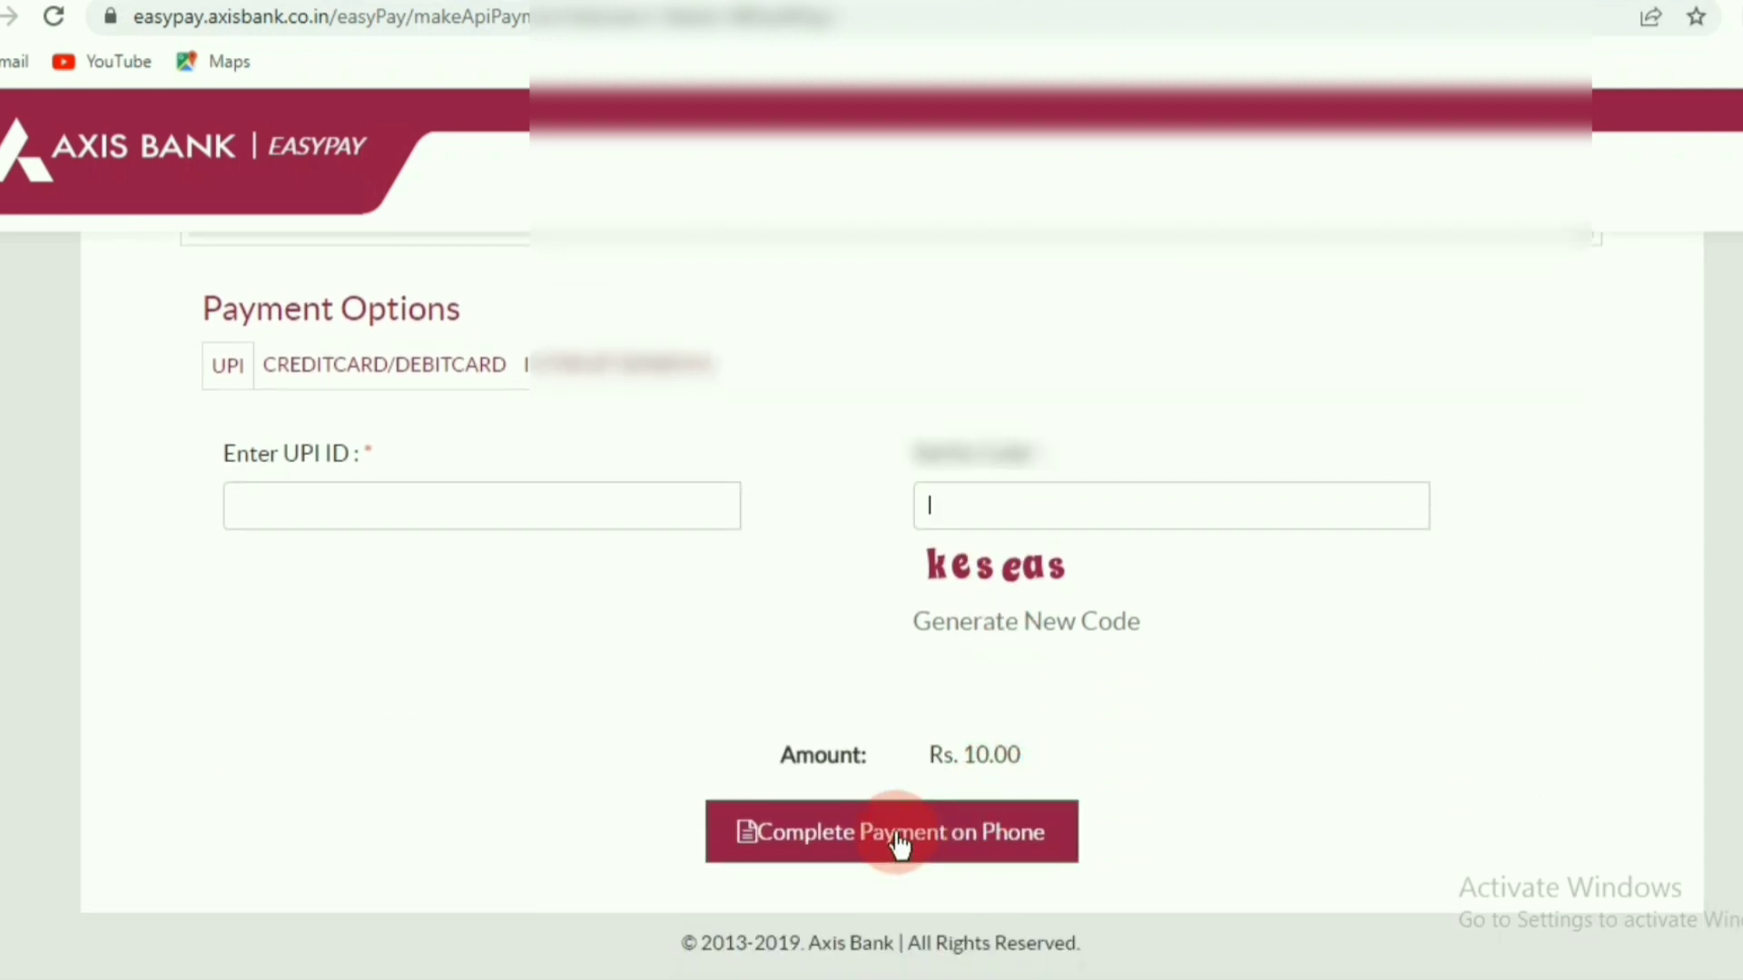
click(808, 856)
click(995, 853)
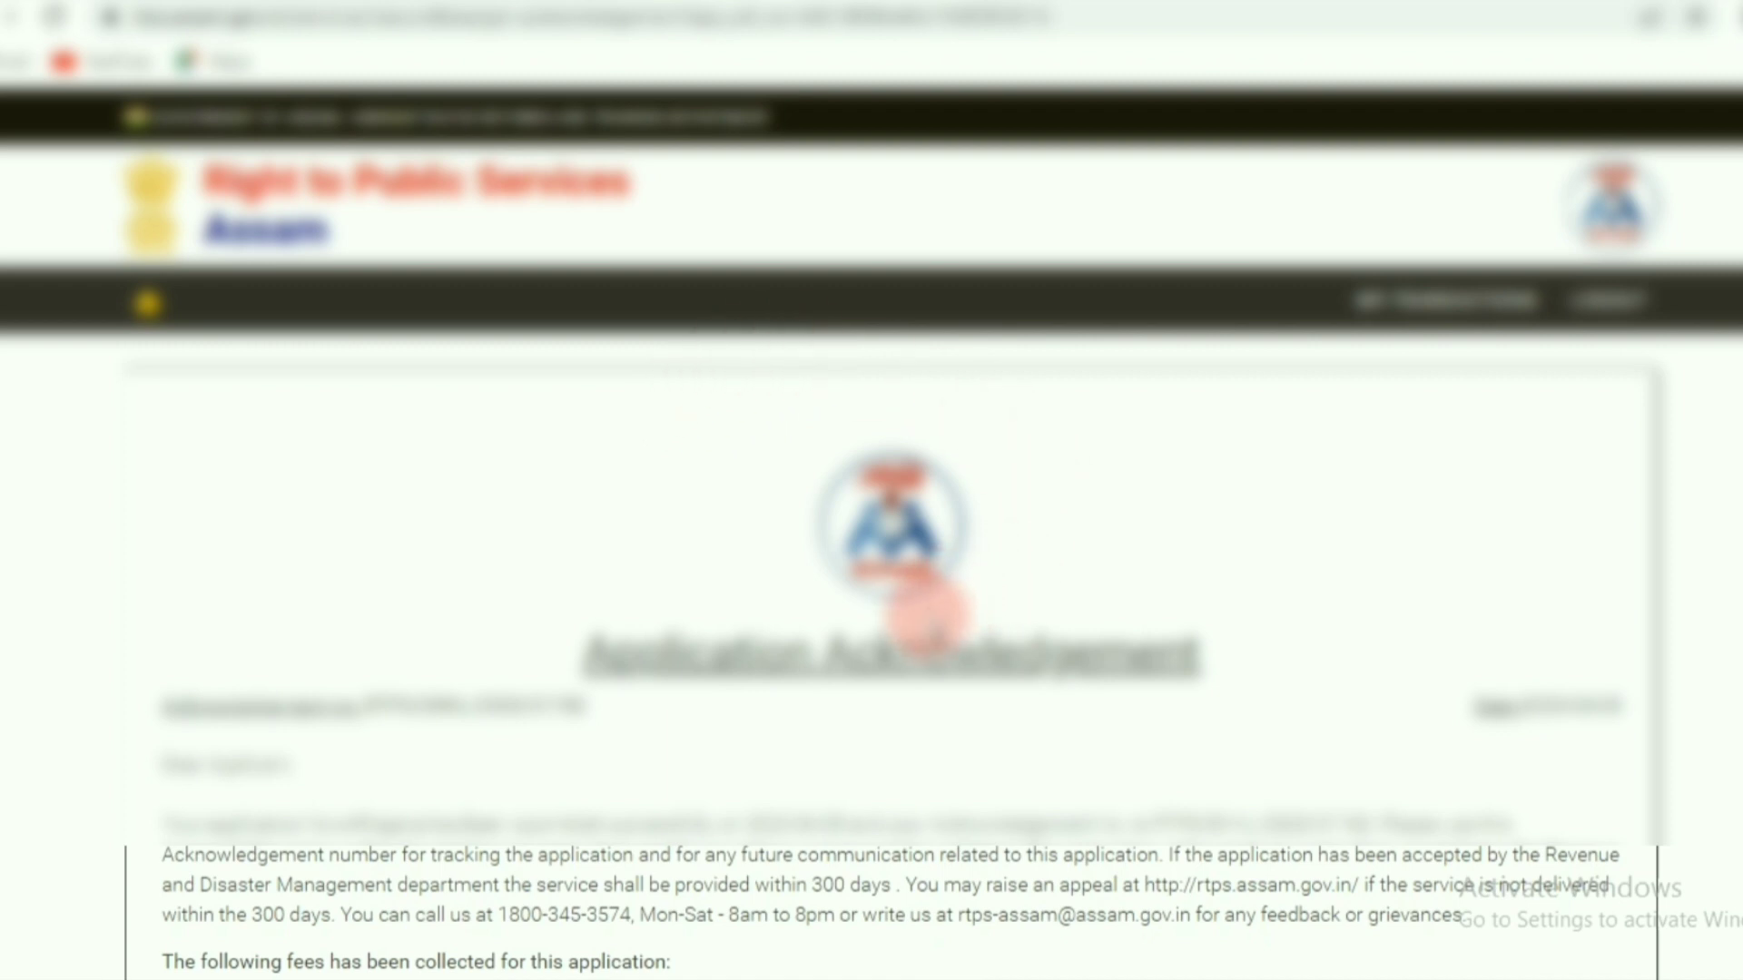
Read through the English and Assamese application acknowledgements and return to the transactions dashboard
scroll(763, 652, down, 5)
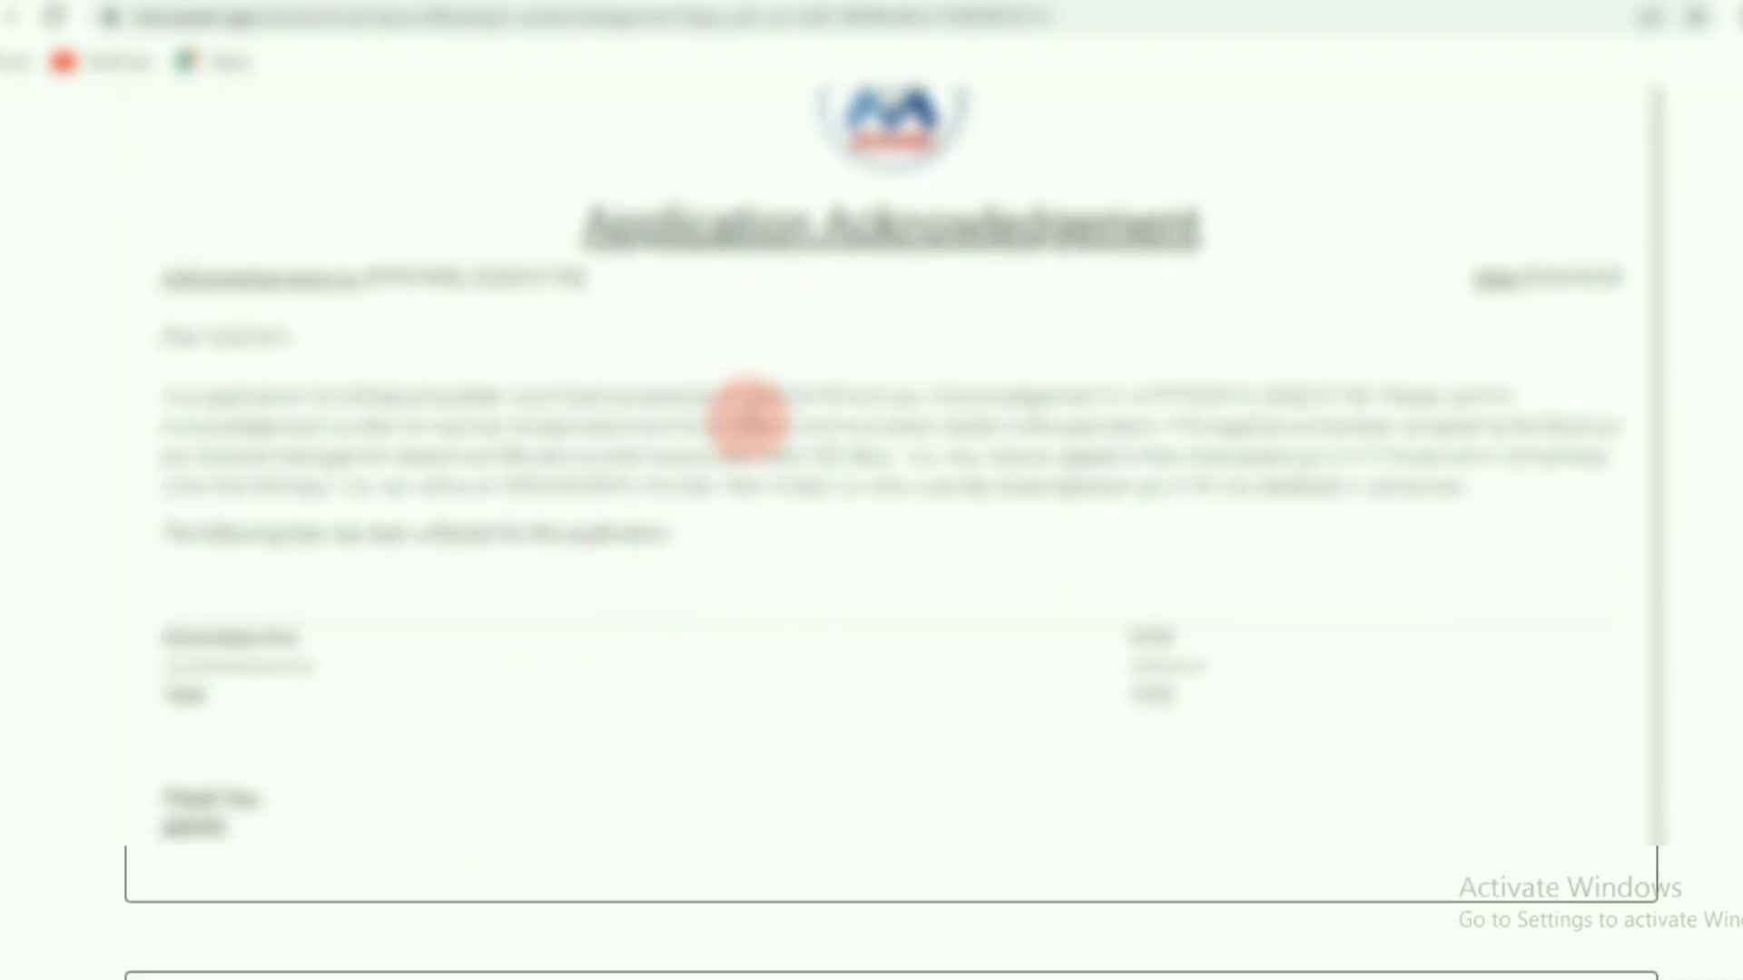
scroll(799, 476, down, 5)
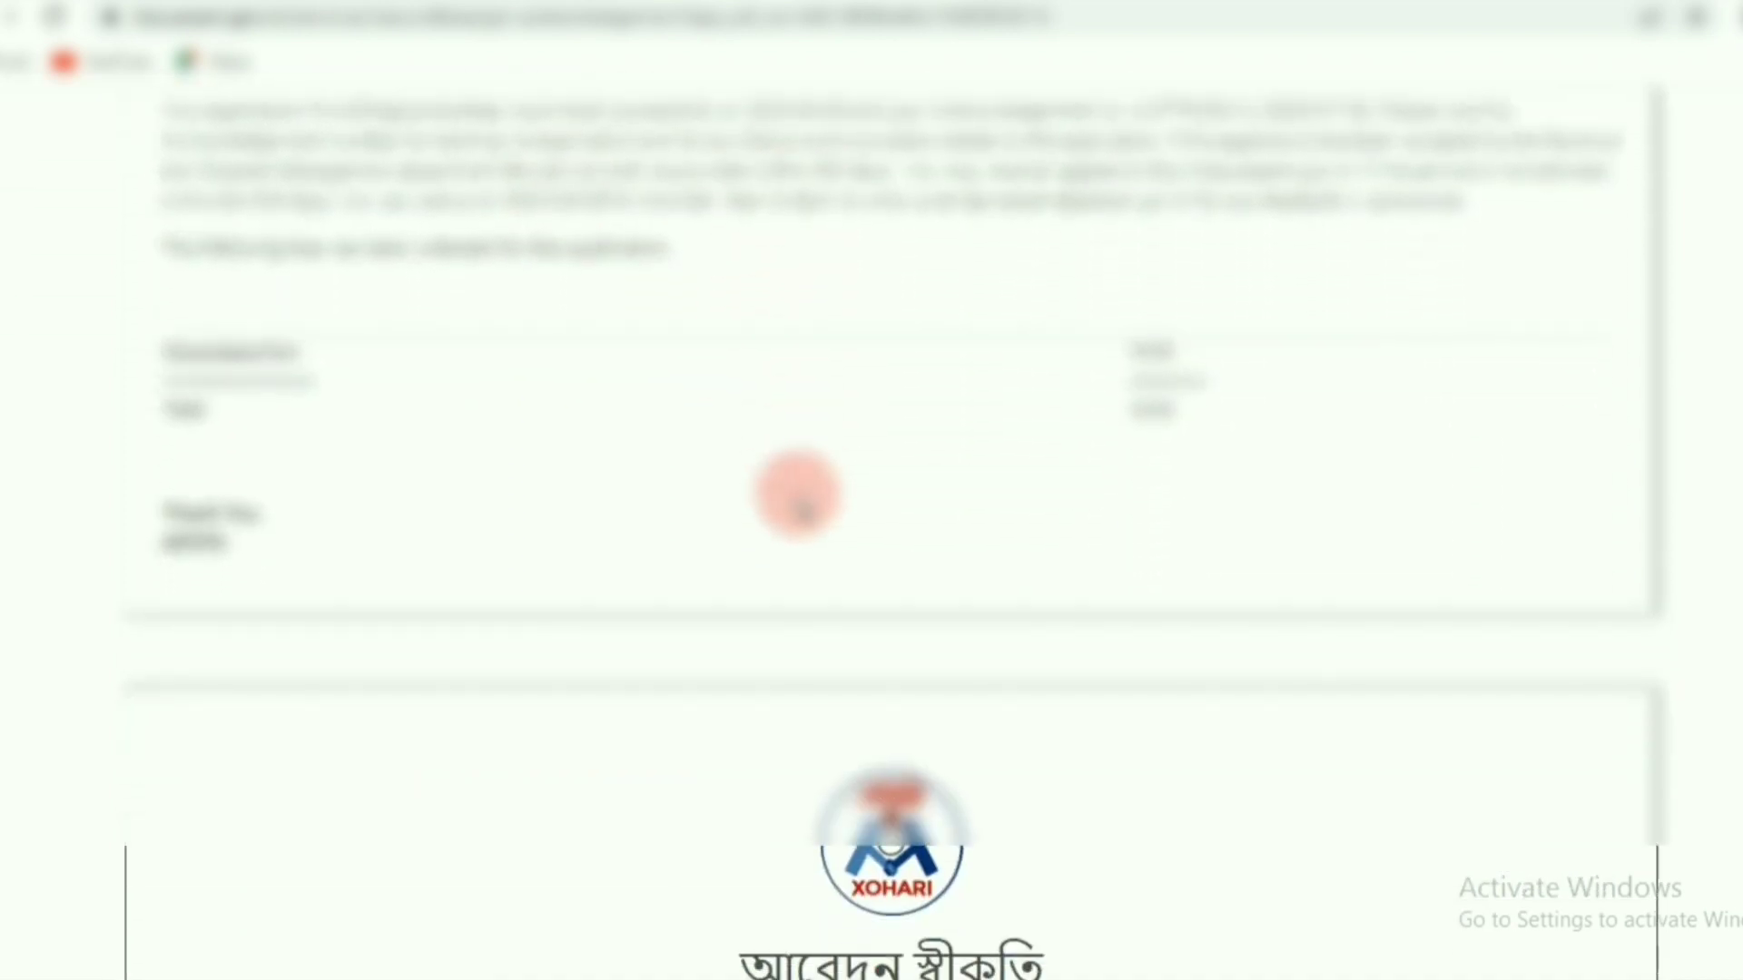
scroll(799, 494, down, 9)
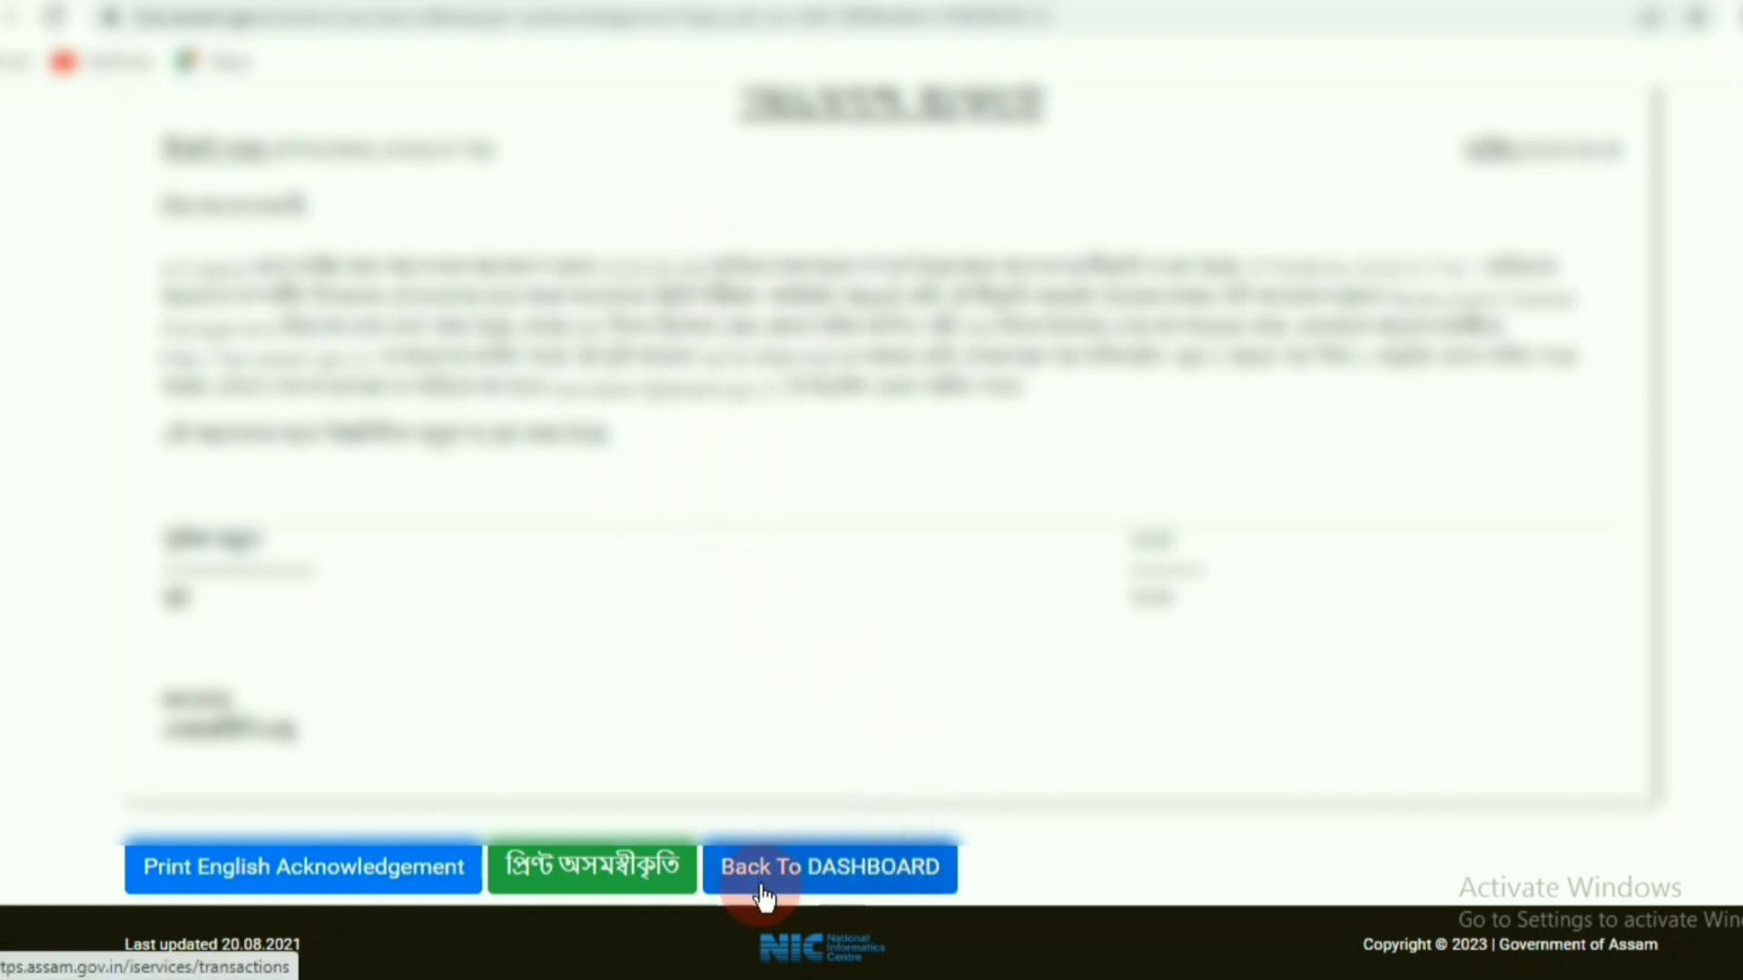
click(878, 898)
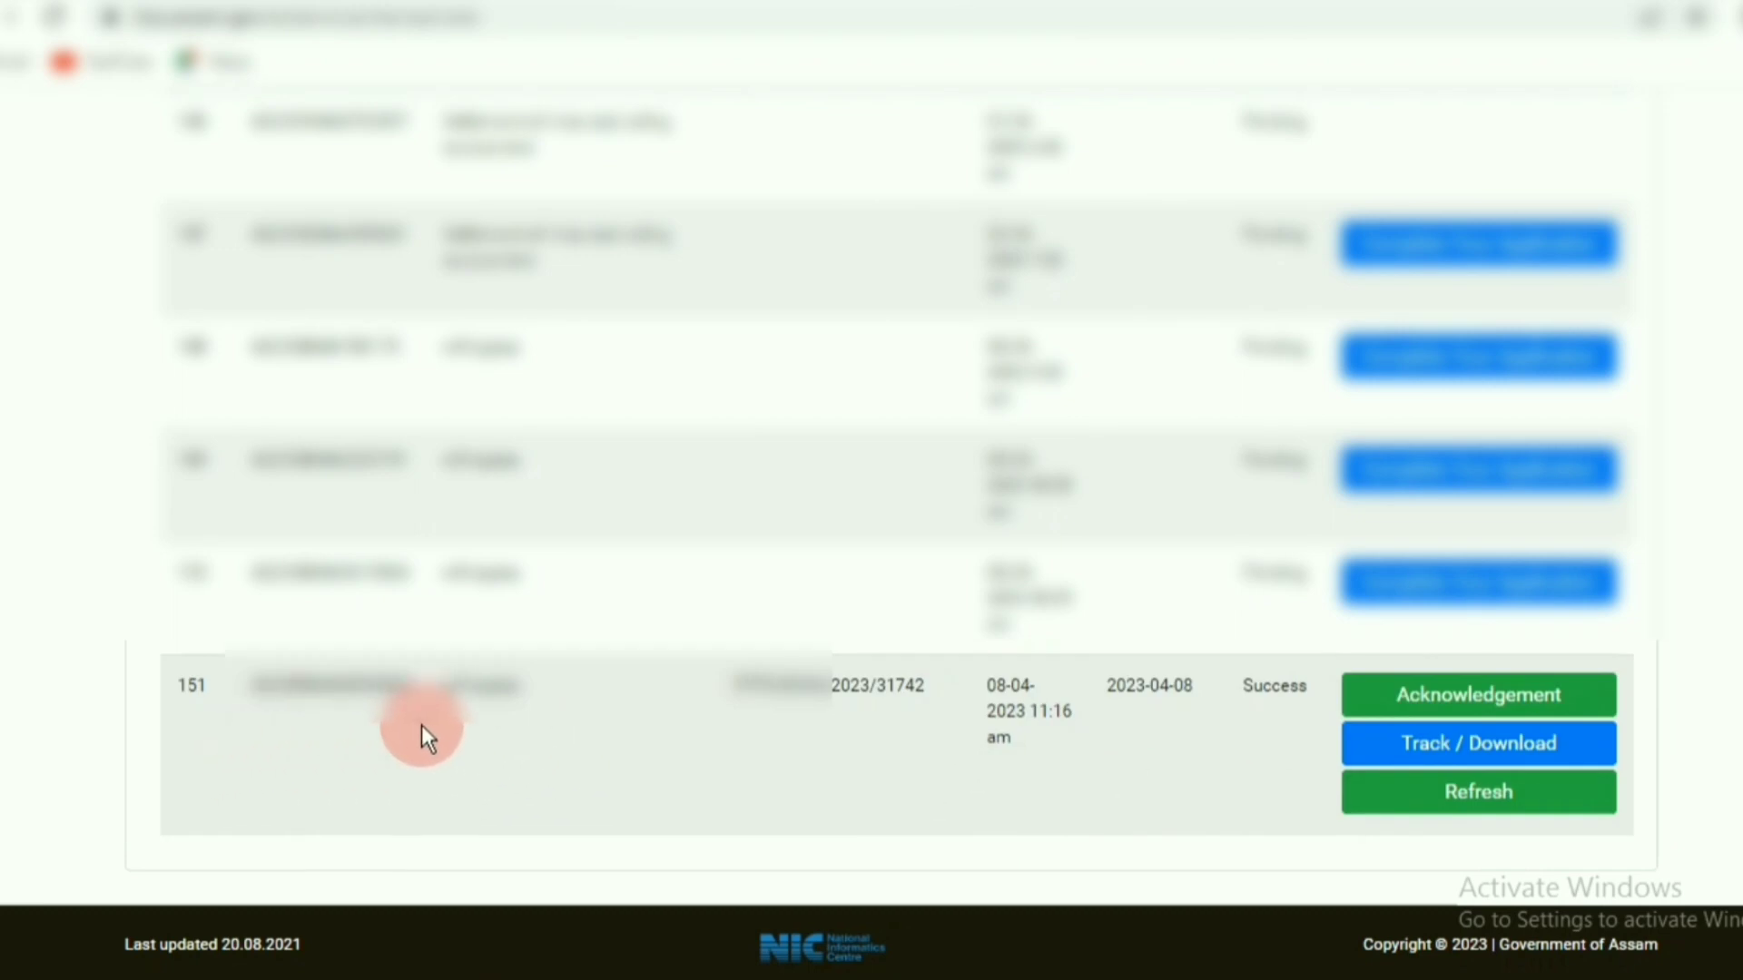
Track the submitted E-Khajana application through to its status page and try to download the khajana receipt
click(1482, 753)
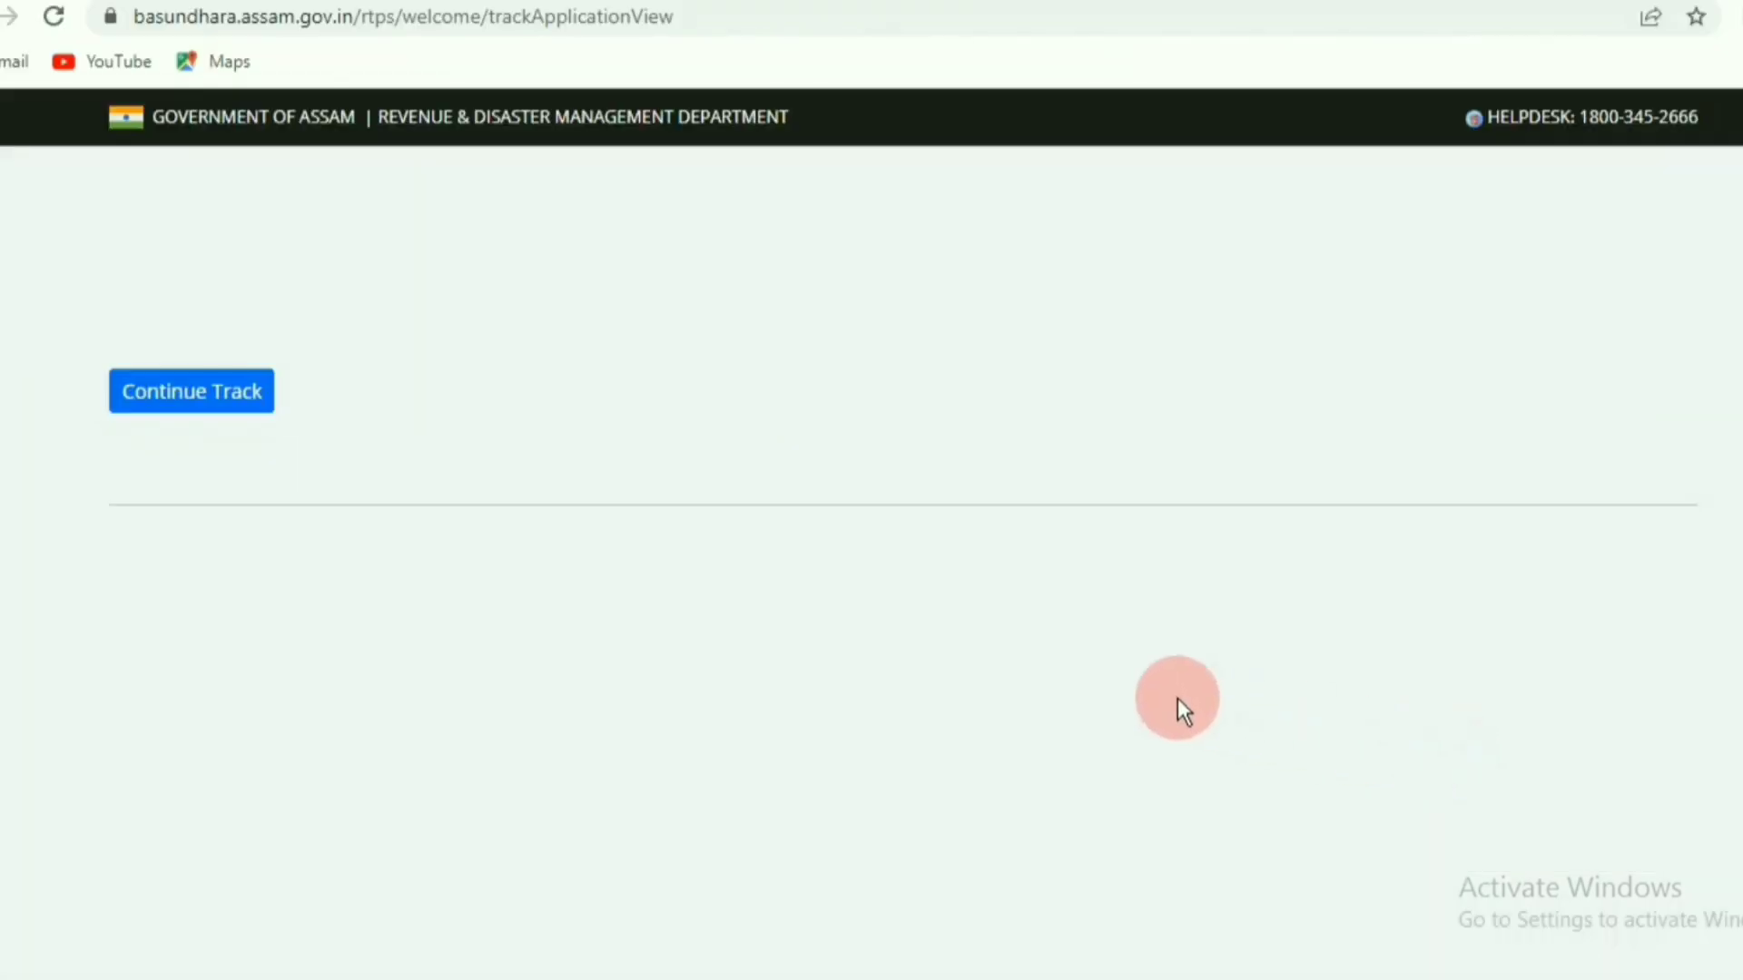
click(195, 411)
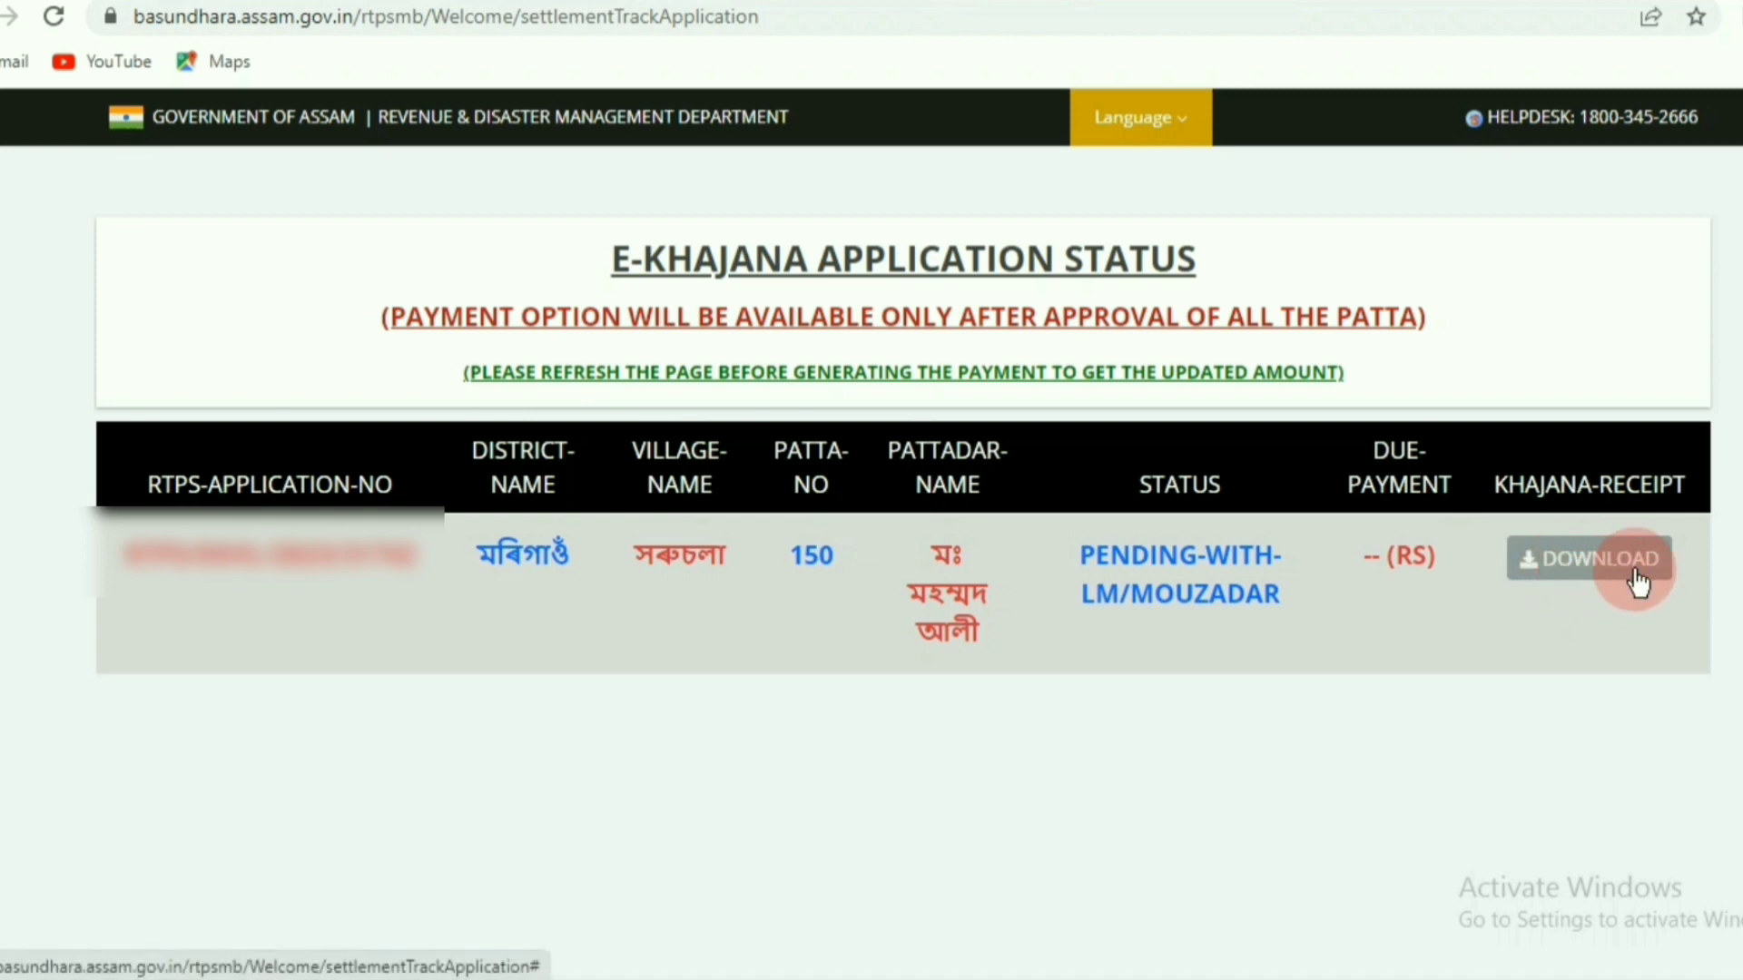
click(1594, 577)
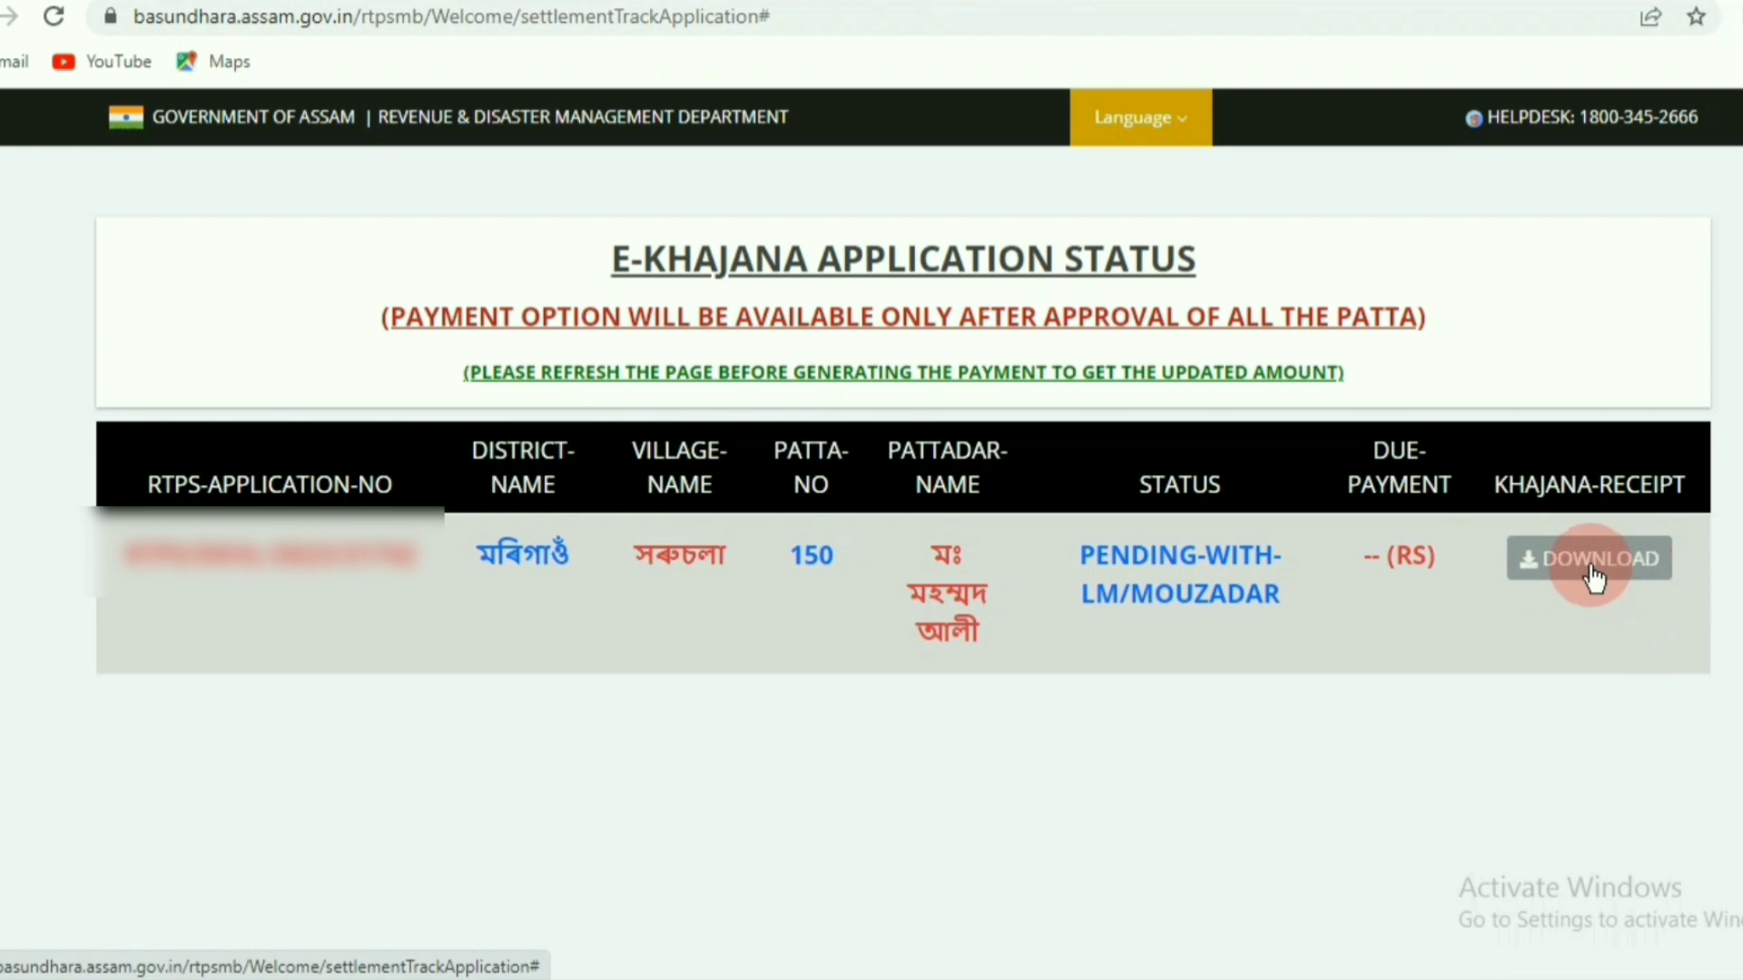